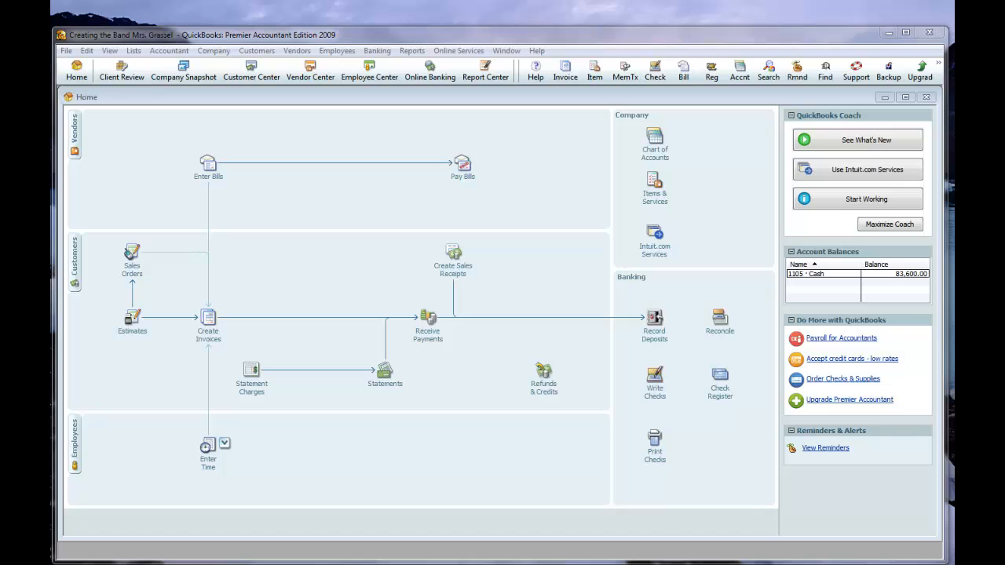
Change the number of the existing Dan and Dee Properties check to 1101, save it and record the changed transaction.
{"action": "left_click", "coordinate": [654, 376]}
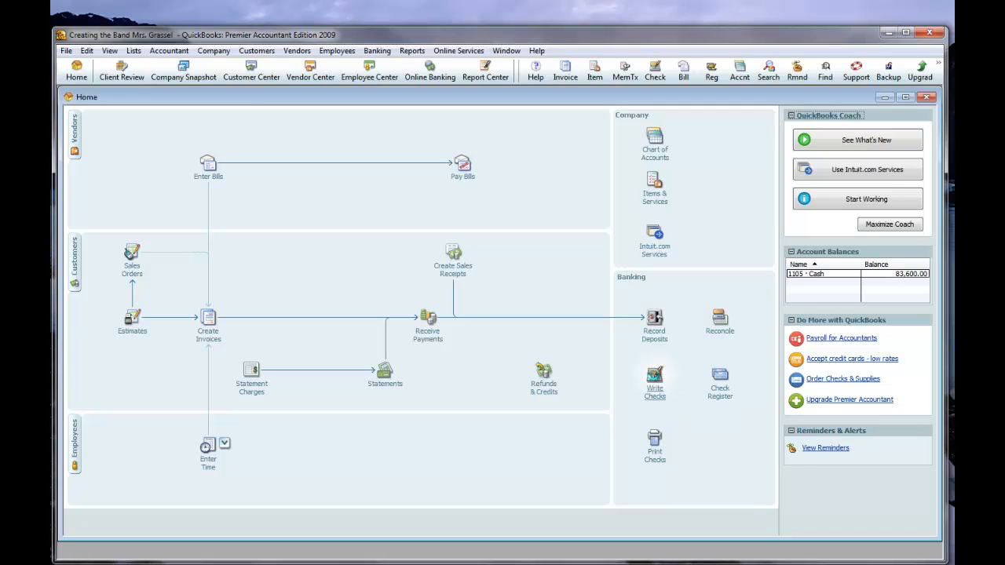
{"action": "left_click", "coordinate": [89, 115]}
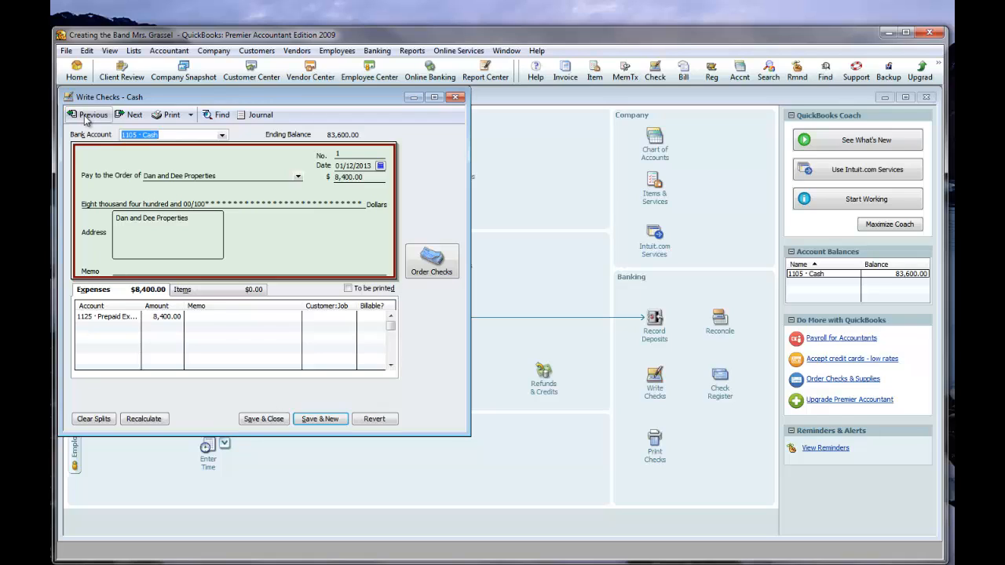
{"action": "left_click", "coordinate": [330, 155]}
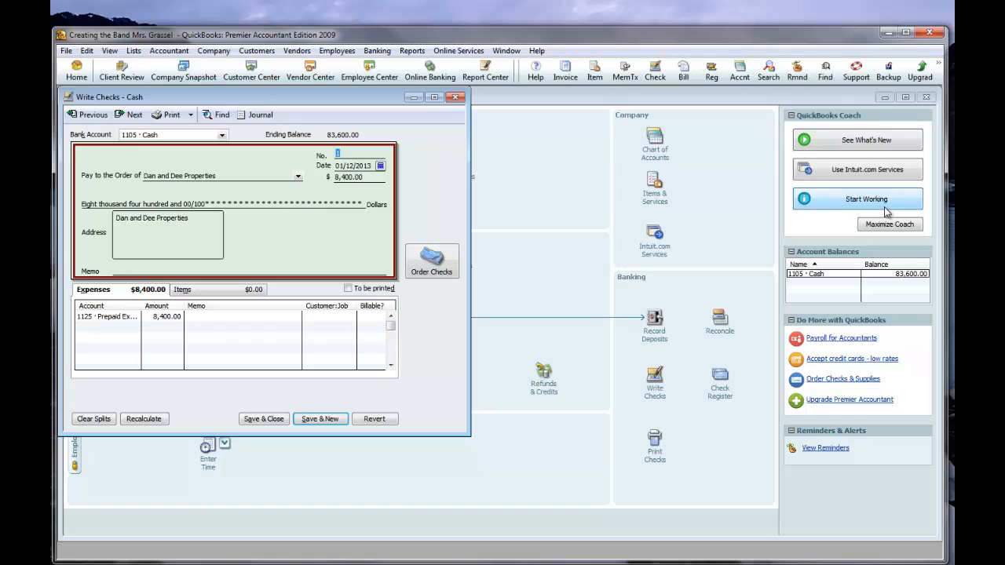
{"action": "type", "text": "1101"}
{"action": "double_click", "coordinate": [358, 153]}
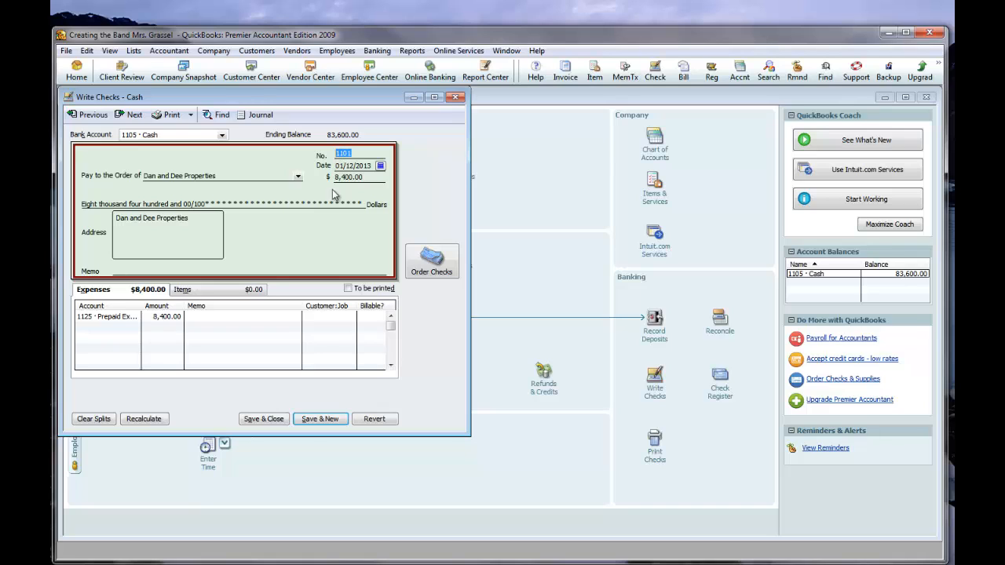
{"action": "left_click", "coordinate": [263, 419]}
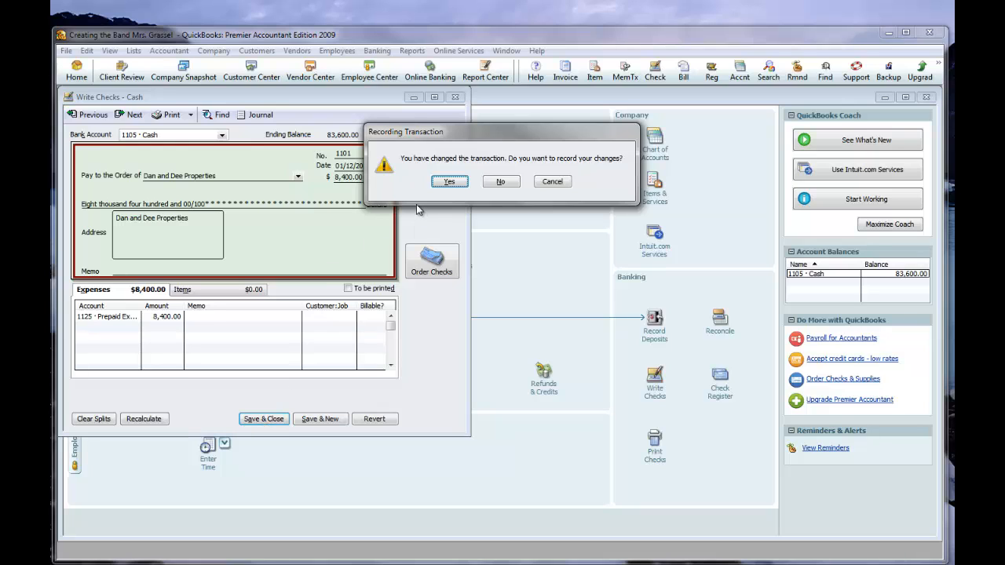
{"action": "left_click", "coordinate": [452, 184]}
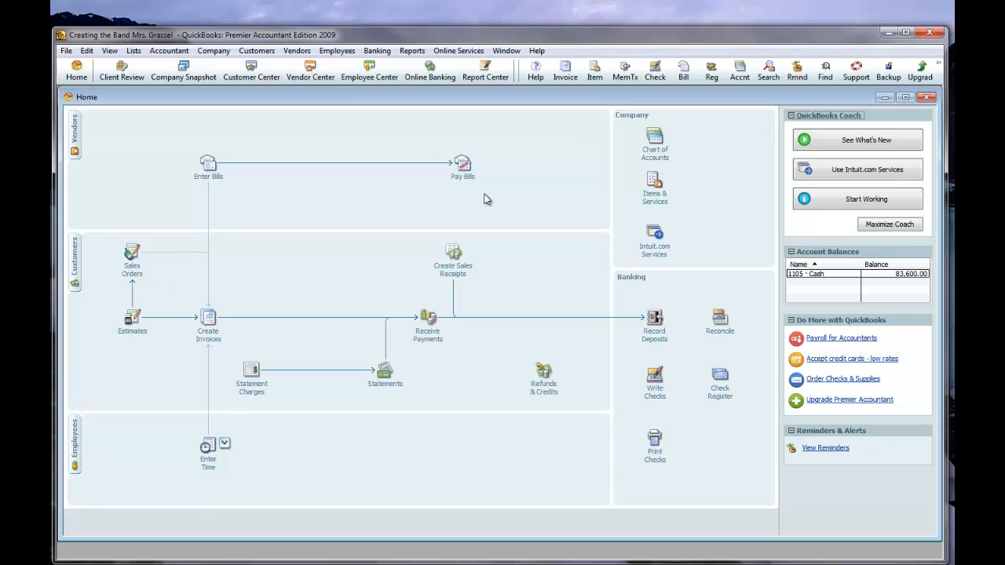
Start a new check from the 1105 Cash account and set its number to 1102.
{"action": "left_click", "coordinate": [657, 383]}
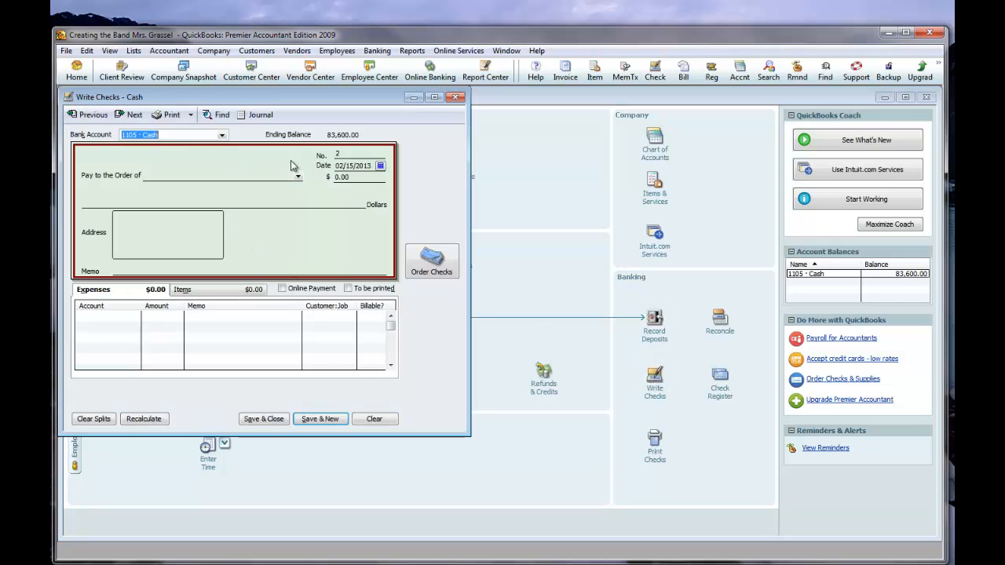
{"action": "left_click", "coordinate": [339, 154]}
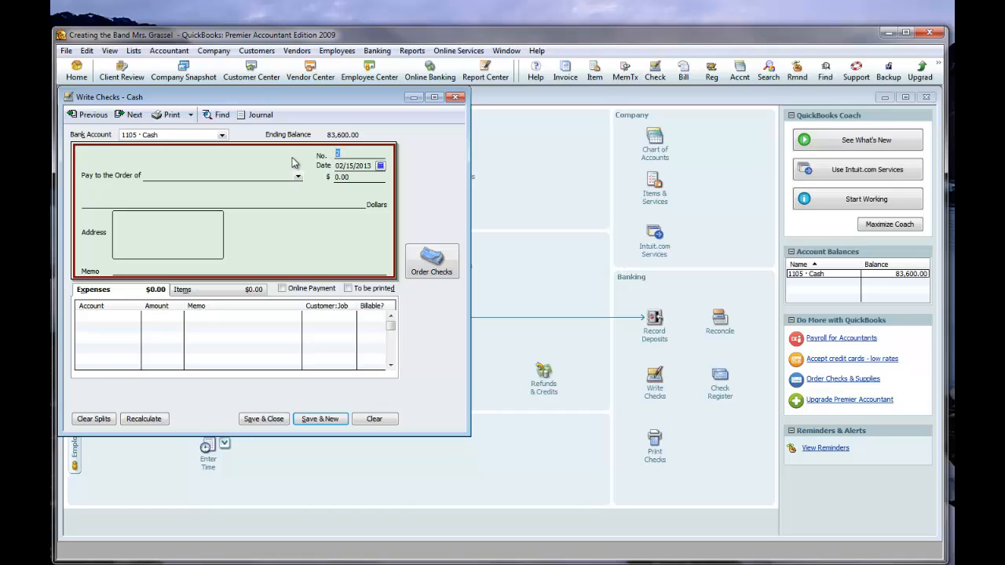
{"action": "type", "text": "1102"}
Make the check payable to Local Electric Inc and quick-add that name as a vendor.
{"action": "left_click", "coordinate": [173, 175]}
{"action": "type", "text": "Local Electric Inc"}
{"action": "left_click", "coordinate": [298, 179]}
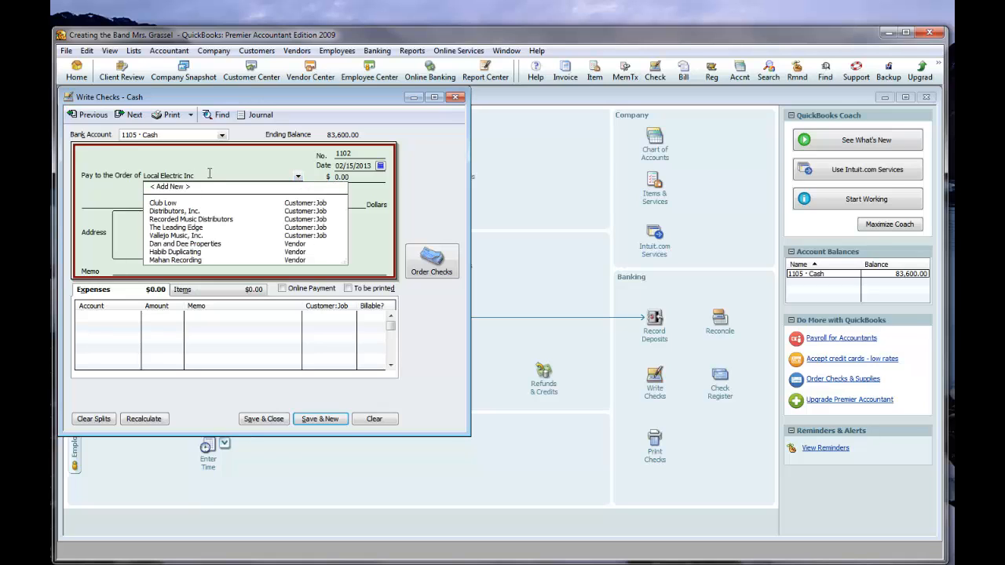
{"action": "key", "text": "Tab"}
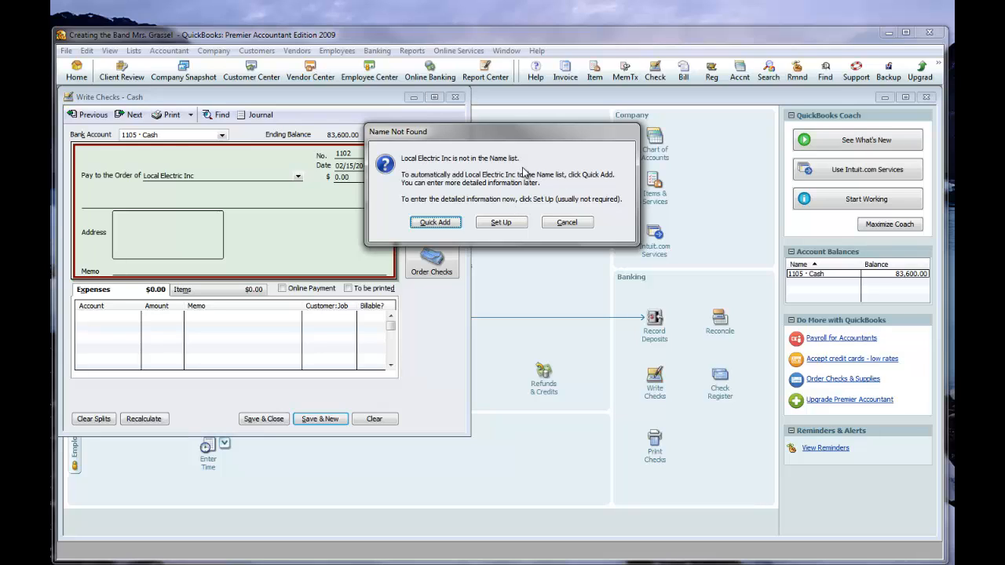
{"action": "left_click", "coordinate": [435, 223]}
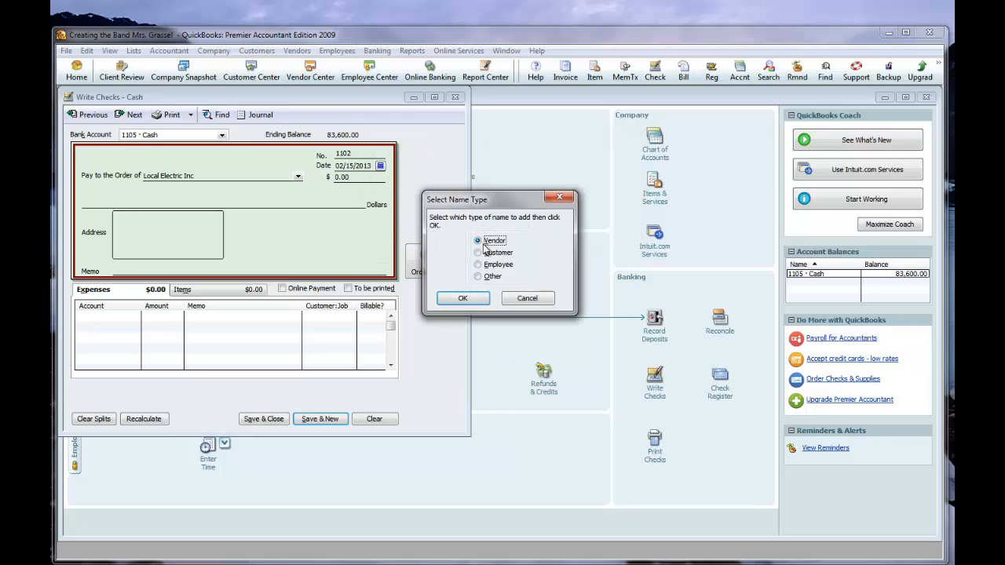
{"action": "left_click", "coordinate": [462, 299]}
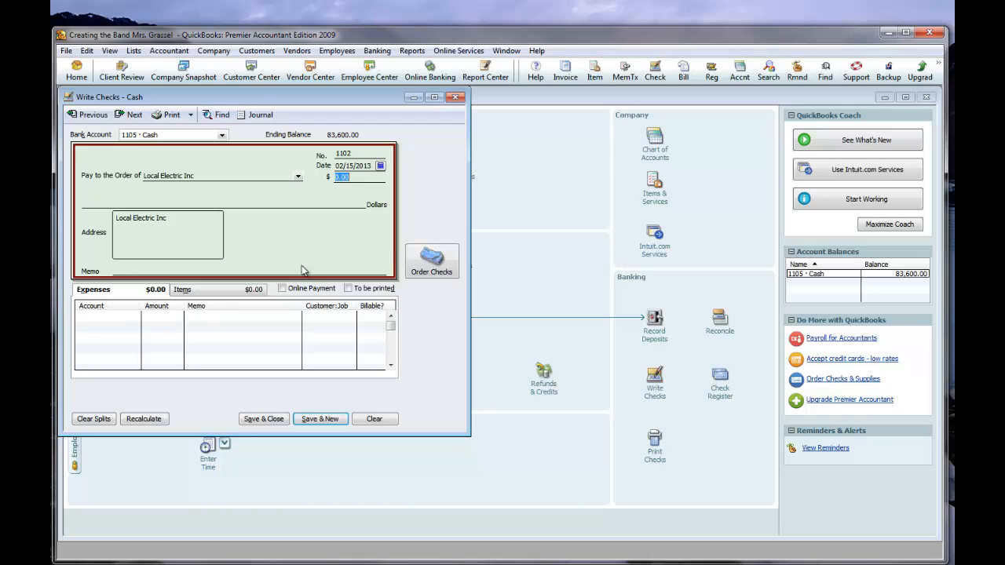
Enter the first expense line of the check with account 1125 Prepaid Expenses and an amount of 2350.
{"action": "left_click", "coordinate": [187, 290]}
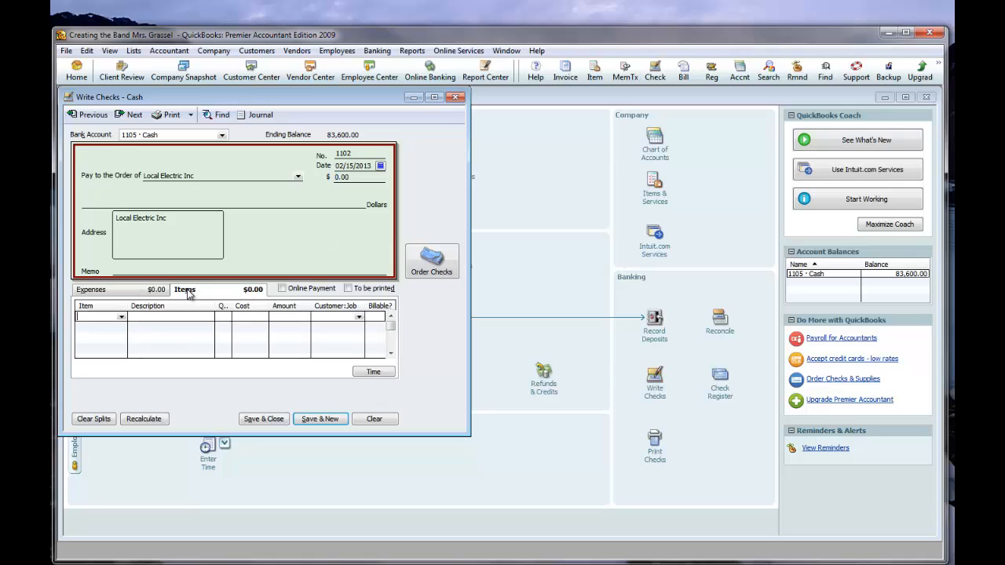
{"action": "left_click", "coordinate": [115, 294]}
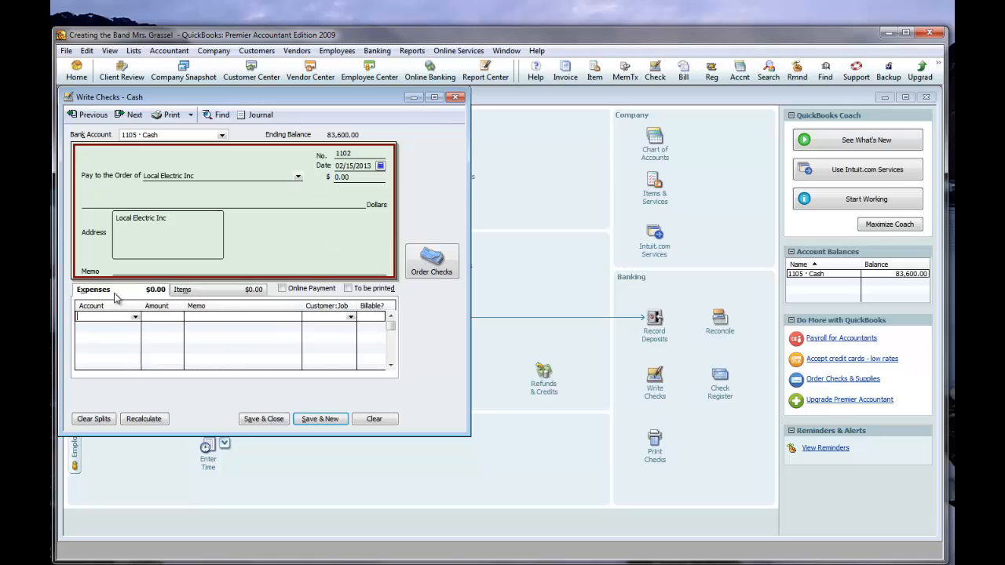
{"action": "left_click", "coordinate": [133, 317]}
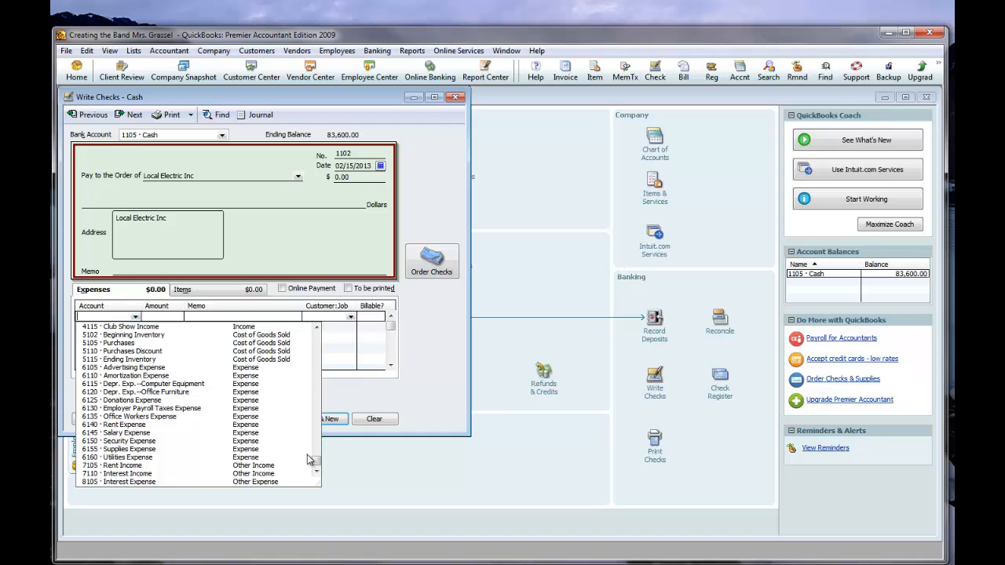
{"action": "left_click_drag", "start_coordinate": [316, 462], "coordinate": [305, 393]}
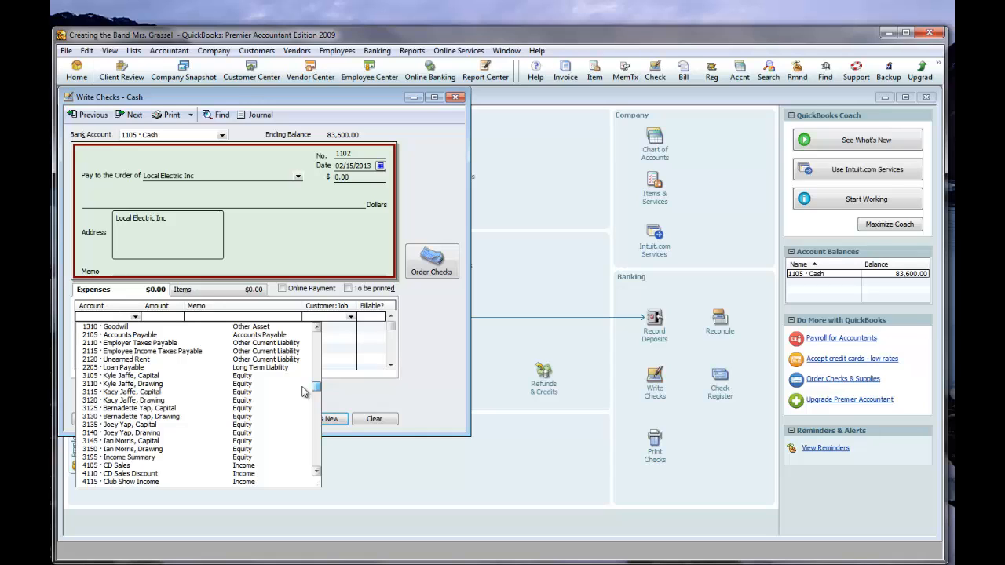
{"action": "left_click_drag", "start_coordinate": [304, 392], "coordinate": [315, 352]}
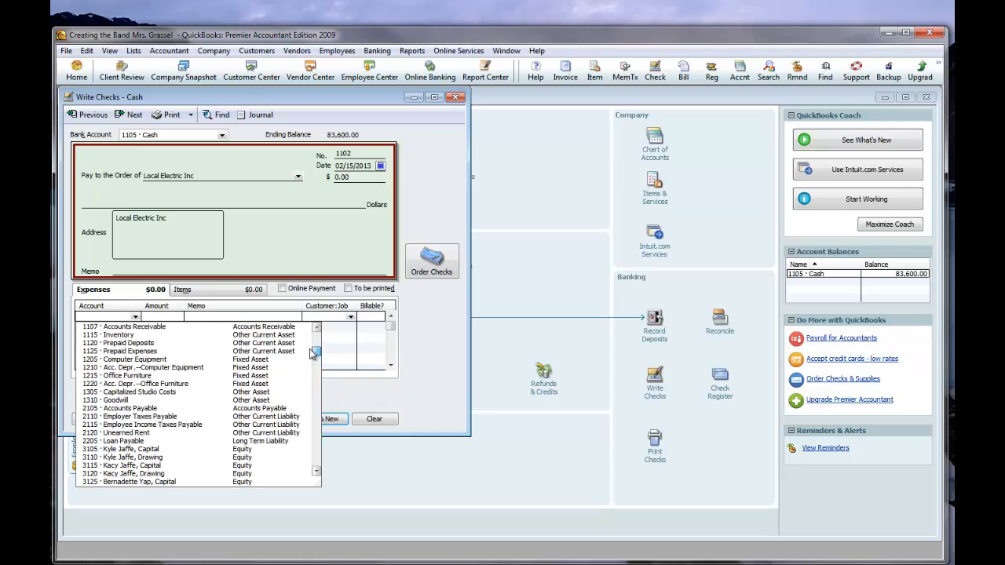
{"action": "left_click", "coordinate": [153, 351]}
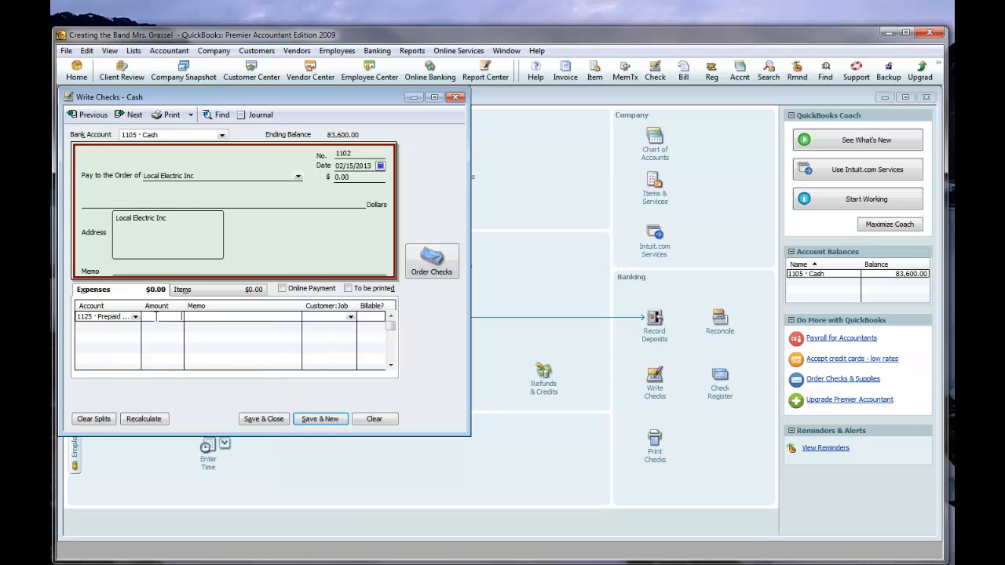
{"action": "left_click", "coordinate": [168, 320]}
{"action": "type", "text": "2350"}
Add a second expense line with account 1120 Prepaid Deposits and an amount of 50.
{"action": "left_click", "coordinate": [113, 329]}
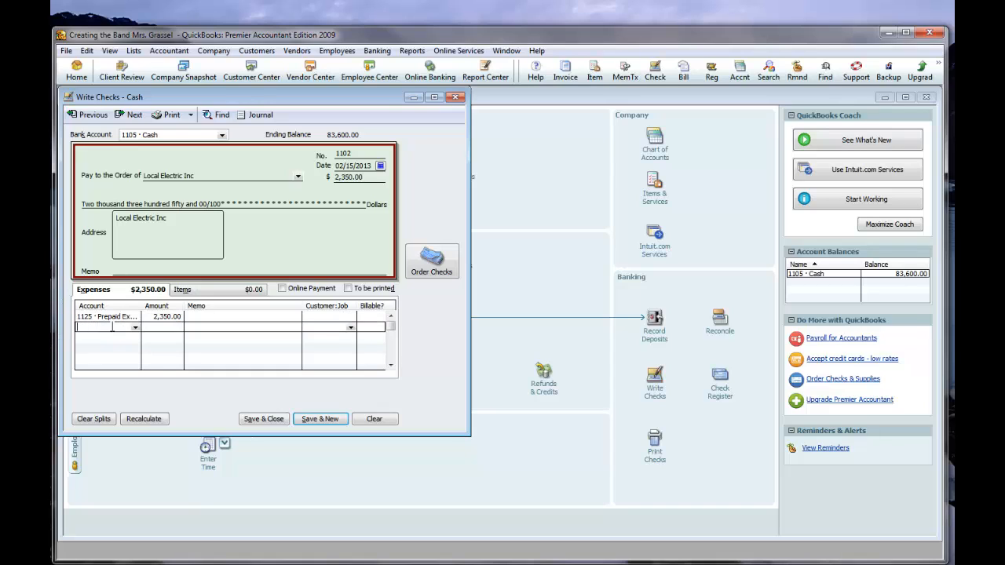
{"action": "left_click", "coordinate": [135, 328]}
{"action": "left_click_drag", "start_coordinate": [317, 479], "coordinate": [319, 361]}
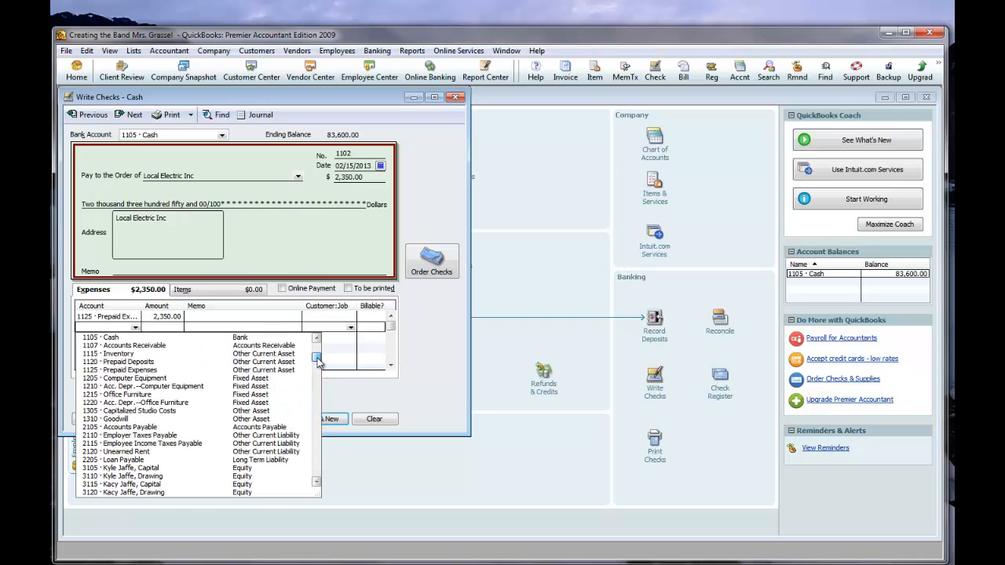
{"action": "left_click", "coordinate": [134, 361]}
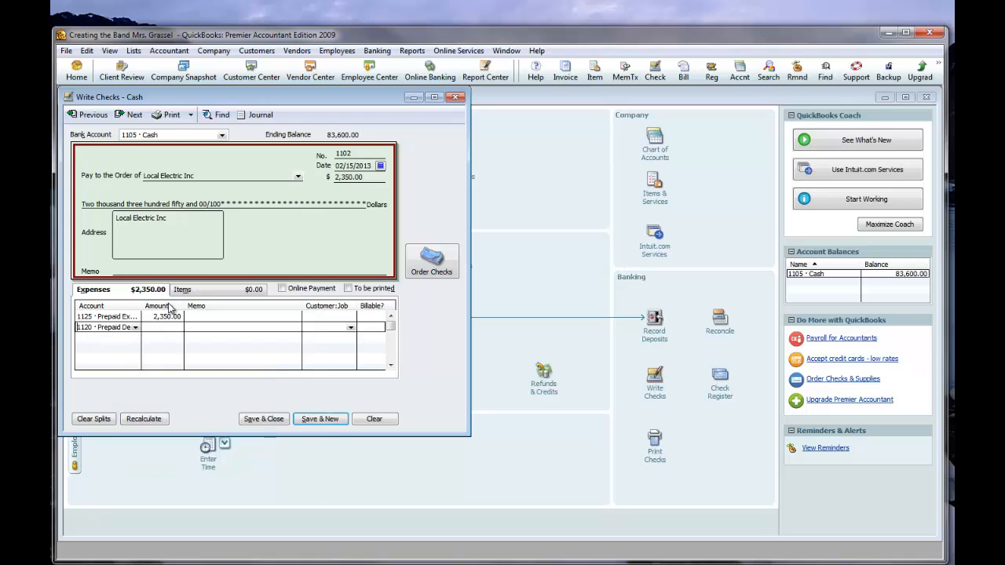
{"action": "left_click", "coordinate": [159, 326]}
{"action": "type", "text": "50"}
{"action": "key", "text": "Up"}
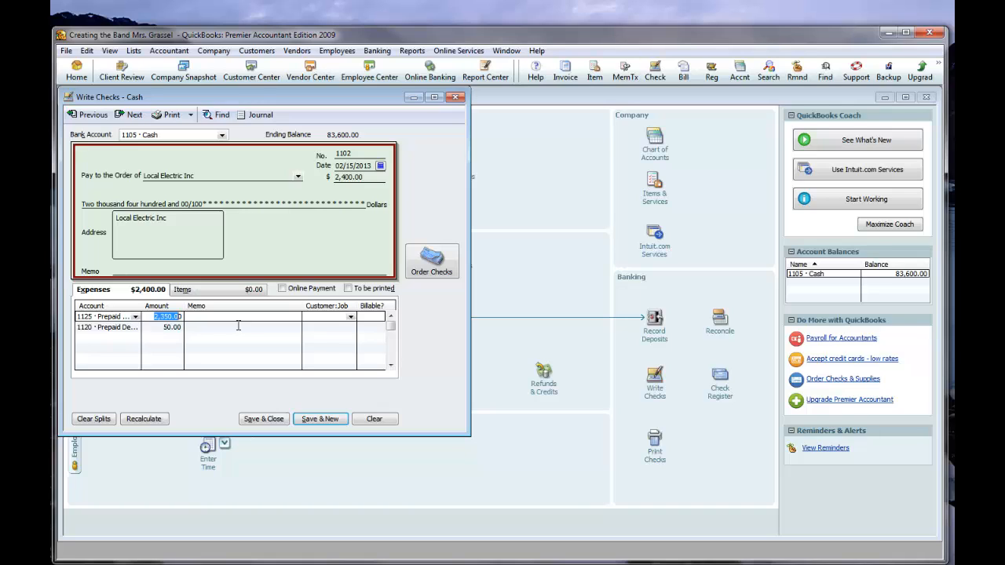
Set the date of the Local Electric Inc check to 01/12/2013.
{"action": "left_click", "coordinate": [380, 166]}
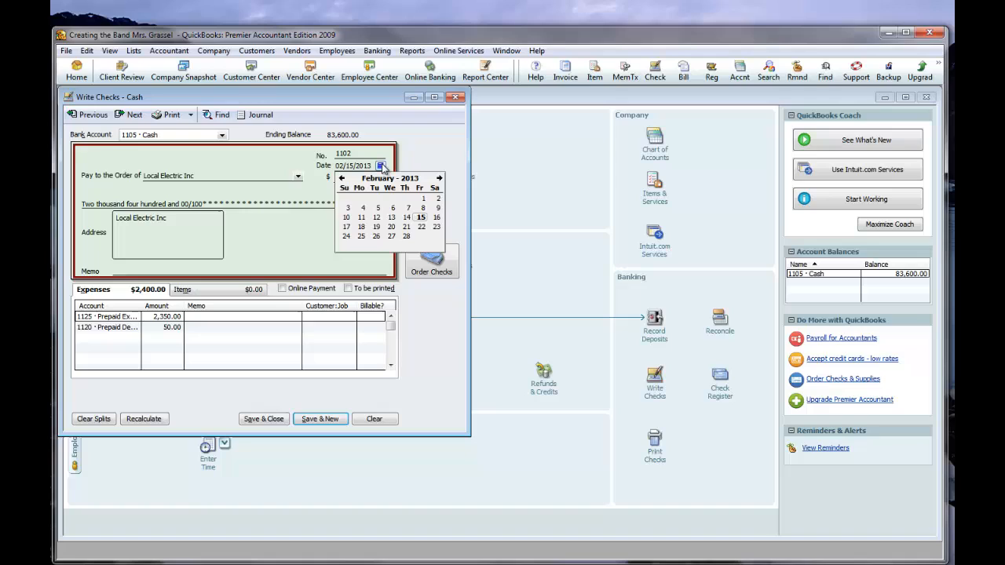
{"action": "left_click", "coordinate": [342, 178]}
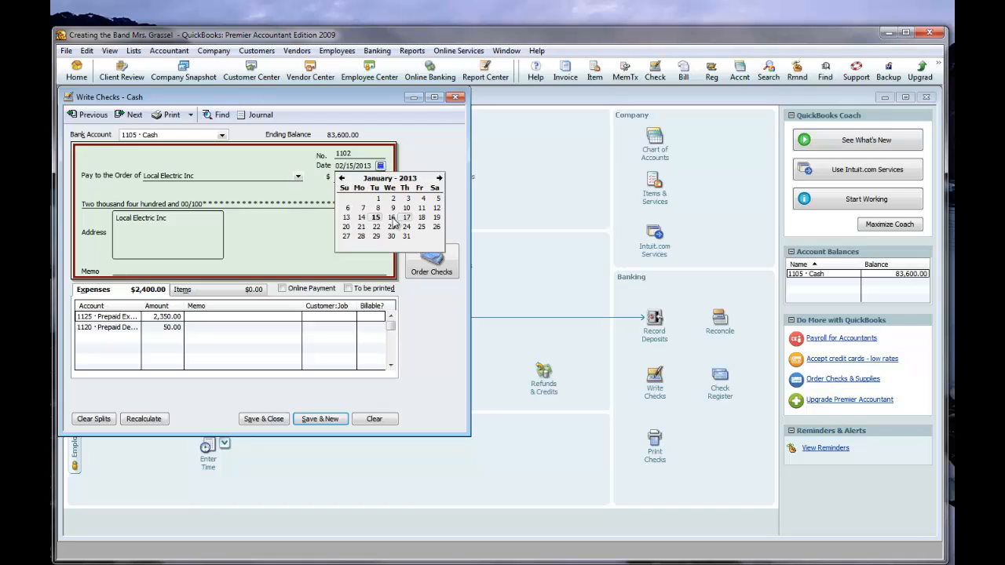
{"action": "left_click", "coordinate": [437, 208]}
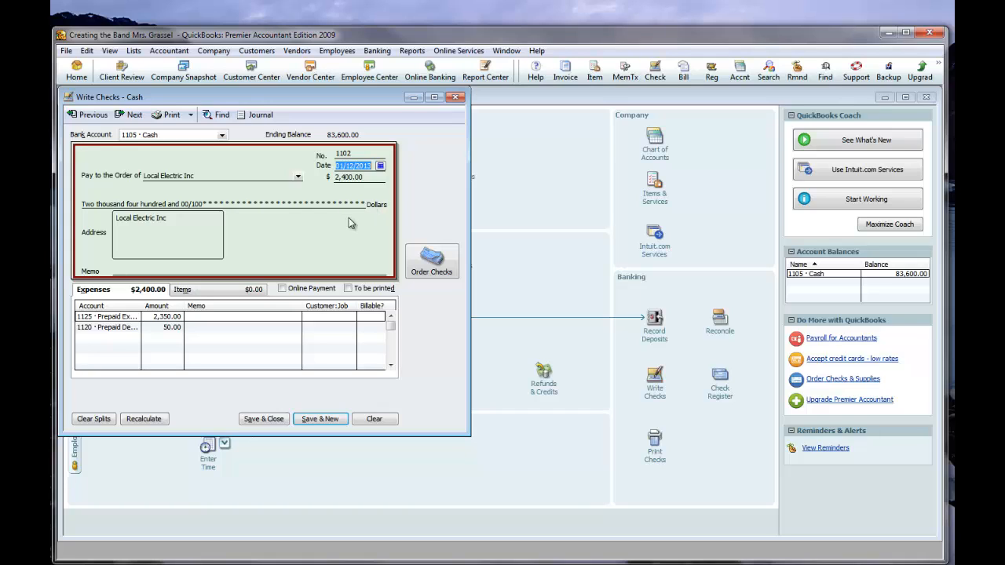
Enter the memo "Transaction 5" on both expense lines, then save and close the check.
{"action": "left_click", "coordinate": [230, 317]}
{"action": "type", "text": "Tra"}
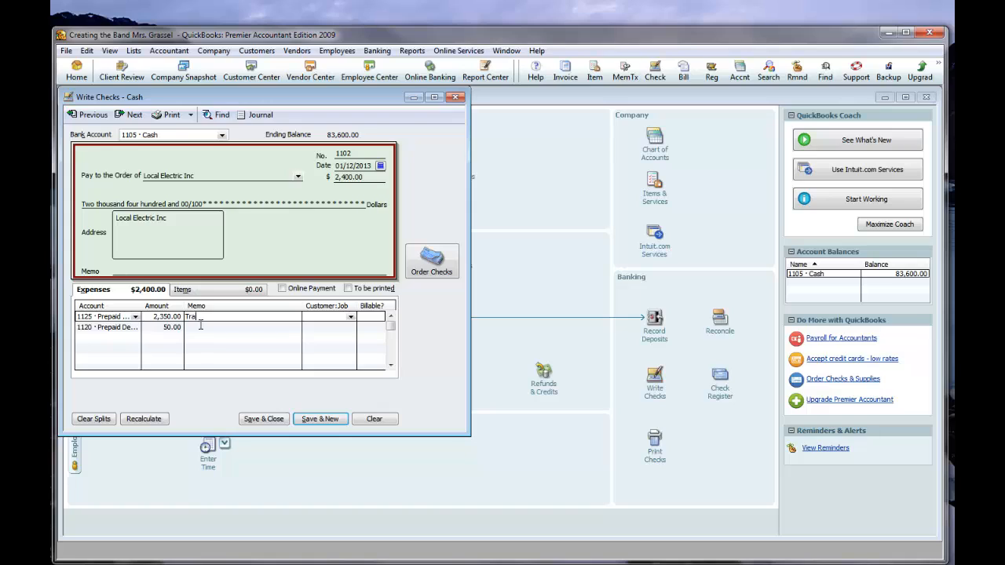
{"action": "type", "text": "nsaction 5"}
{"action": "key", "text": "Tab"}
{"action": "left_click", "coordinate": [204, 327]}
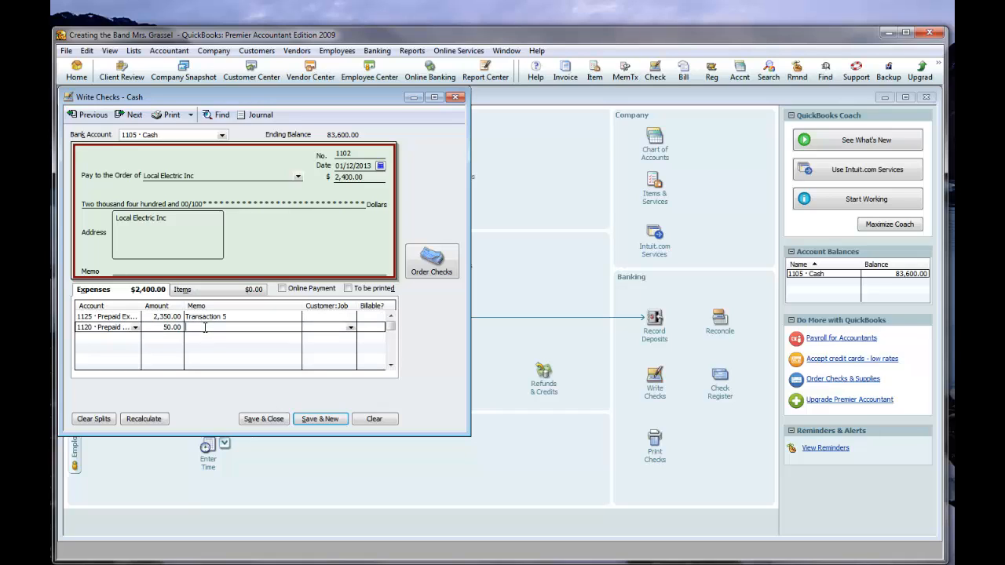
{"action": "type", "text": "Trans"}
{"action": "type", "text": "tion 5"}
{"action": "left_click", "coordinate": [263, 418]}
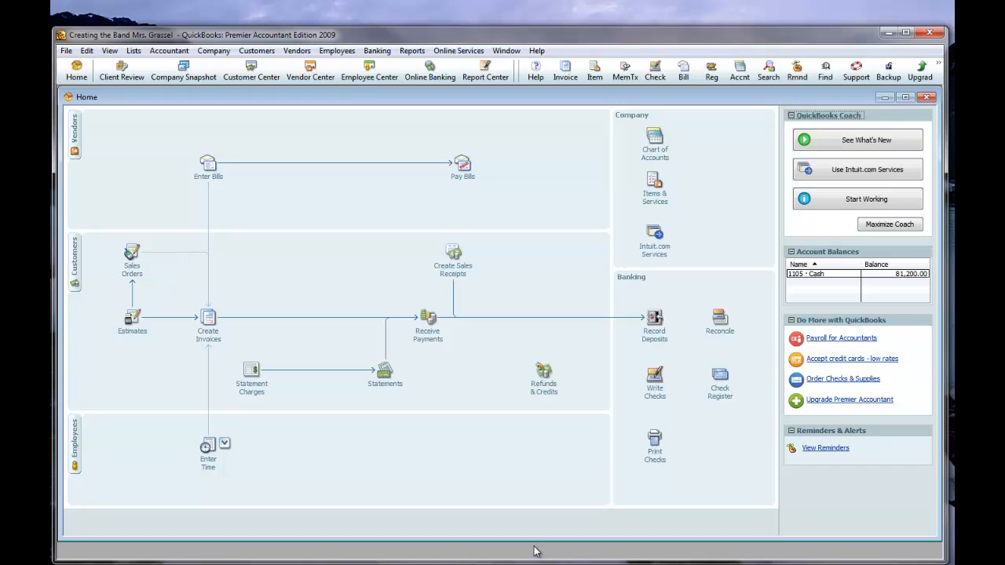
Start a new check payable to "Ramiz Relephone" and quick-add that name as a vendor.
{"action": "left_click", "coordinate": [654, 380]}
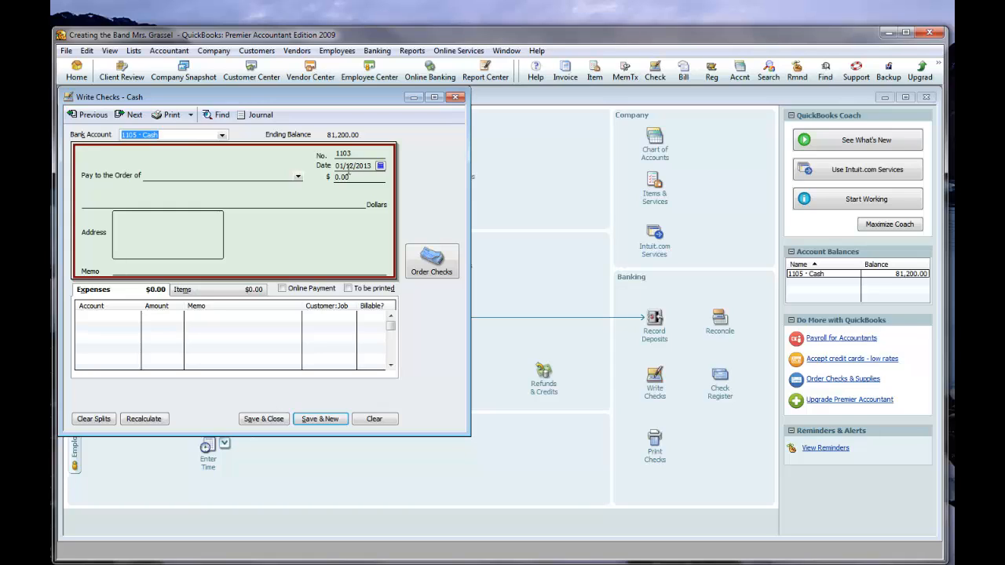
{"action": "left_click", "coordinate": [242, 174]}
{"action": "type", "text": "Ramiz Relephone"}
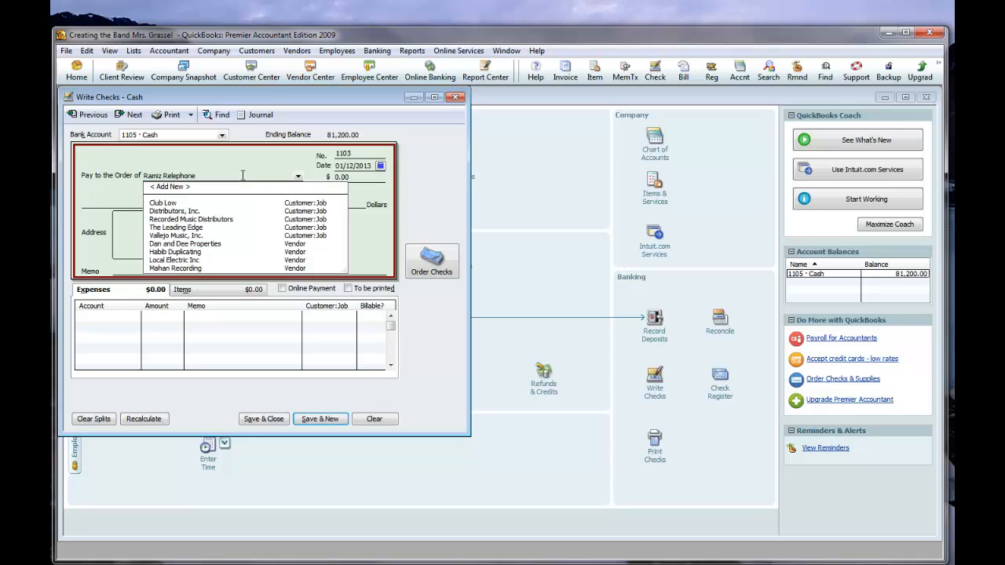
{"action": "key", "text": "Tab"}
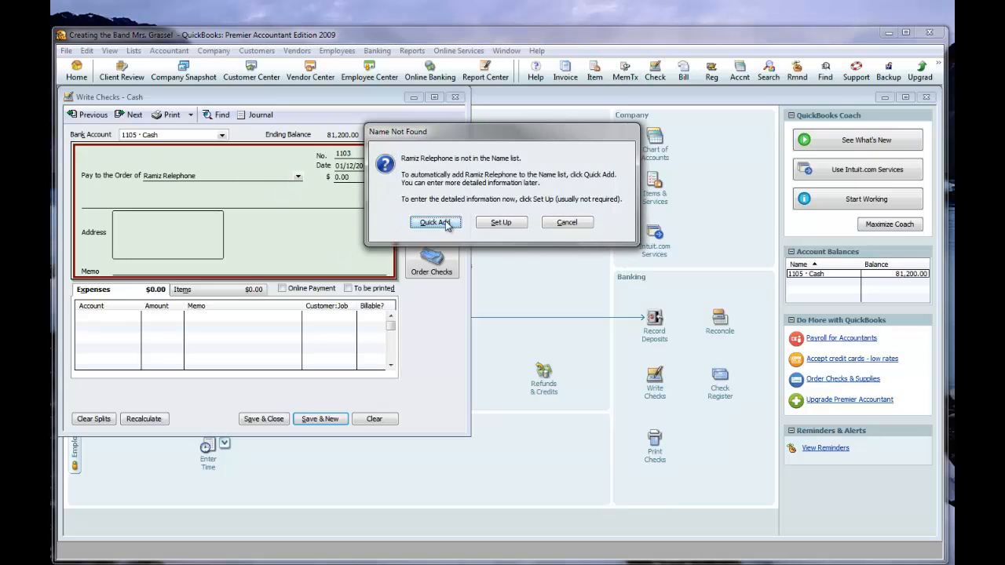
{"action": "left_click", "coordinate": [445, 221]}
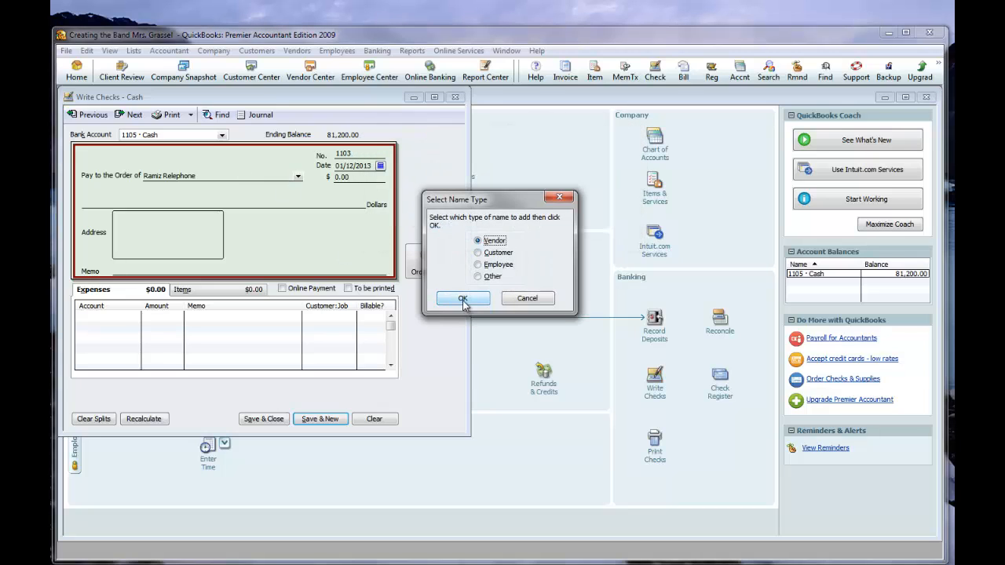
{"action": "left_click", "coordinate": [463, 299]}
Fill the first expense line with account 1125 Prepaid Expenses, an amount of 1150 and the memo "Transaction 6".
{"action": "left_click", "coordinate": [127, 315]}
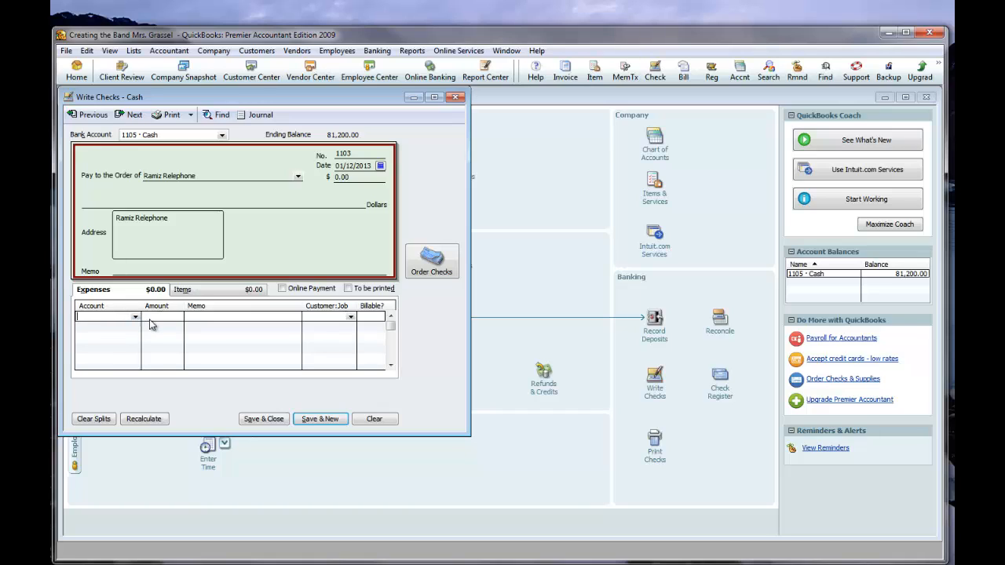
{"action": "left_click", "coordinate": [135, 317]}
{"action": "scroll", "coordinate": [142, 330], "scroll_direction": "up", "scroll_amount": 10}
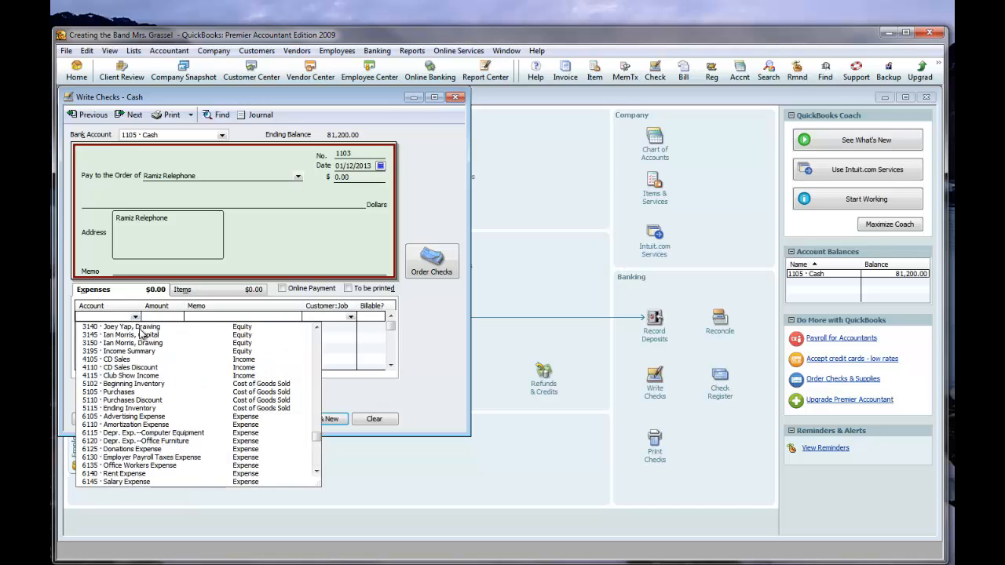
{"action": "scroll", "coordinate": [147, 338], "scroll_direction": "up", "scroll_amount": 1}
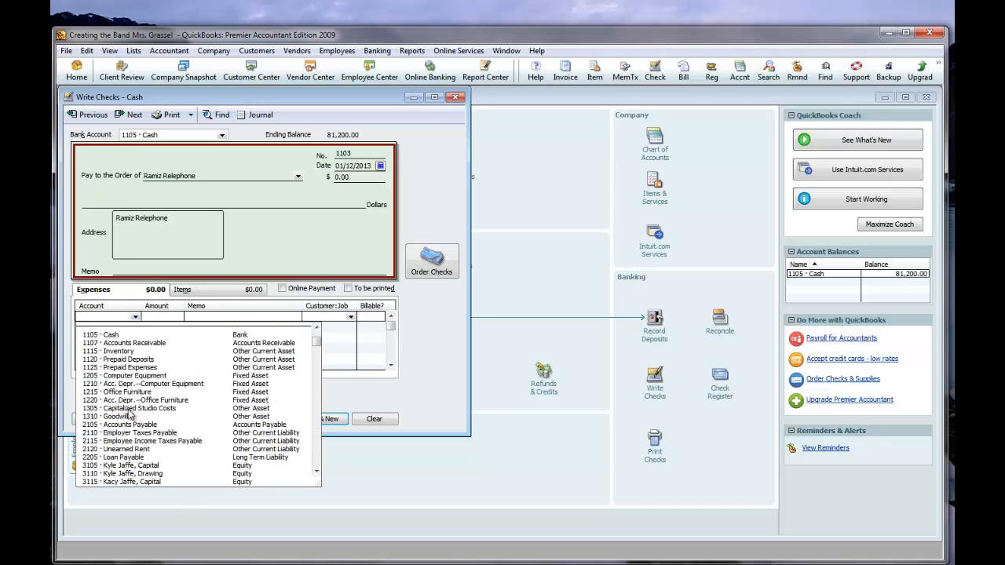
{"action": "left_click", "coordinate": [145, 369]}
{"action": "left_click", "coordinate": [154, 318]}
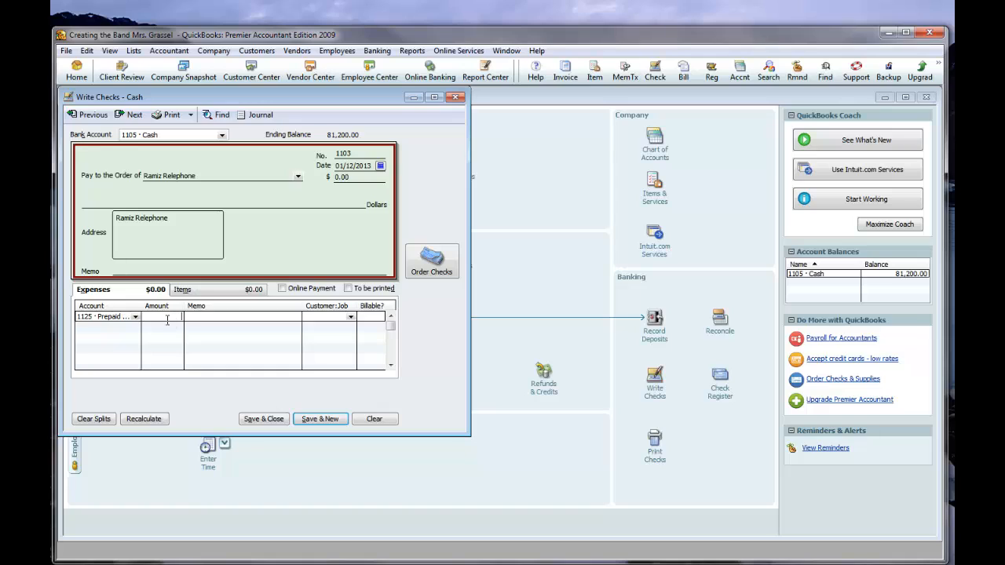
{"action": "type", "text": "1150"}
{"action": "left_click", "coordinate": [241, 319]}
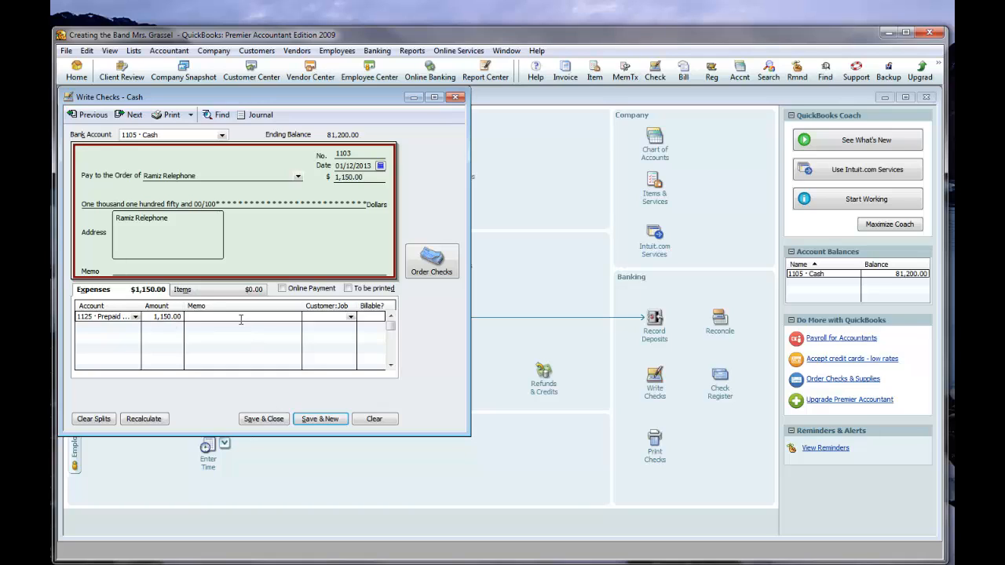
{"action": "type", "text": "Transaction 6"}
Add a second expense line with account 1120 Prepaid Deposits, amount 50 and memo "Transaction 6", then save and close the check.
{"action": "left_click", "coordinate": [123, 328]}
{"action": "left_click", "coordinate": [135, 329]}
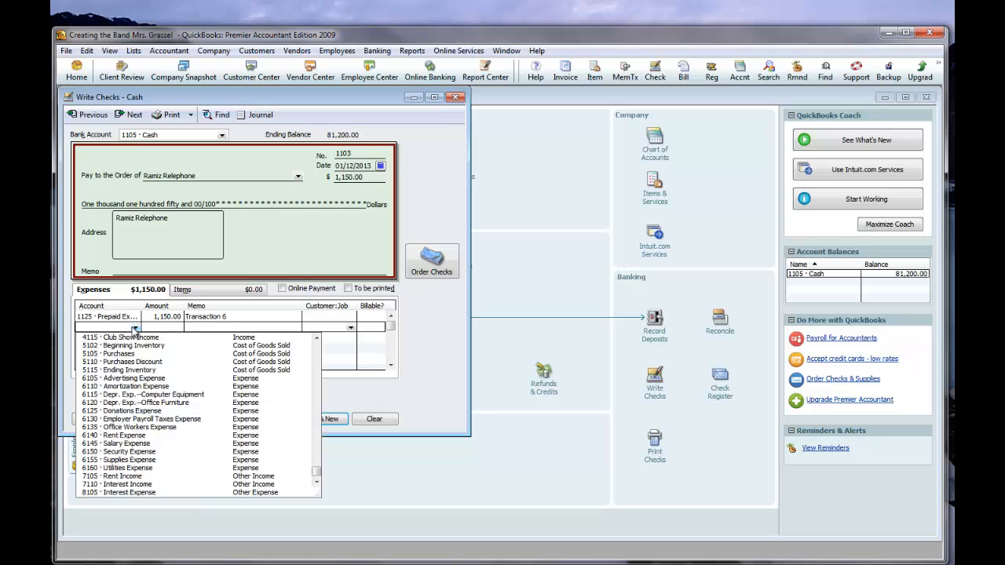
{"action": "scroll", "coordinate": [189, 378], "scroll_direction": "up", "scroll_amount": 10}
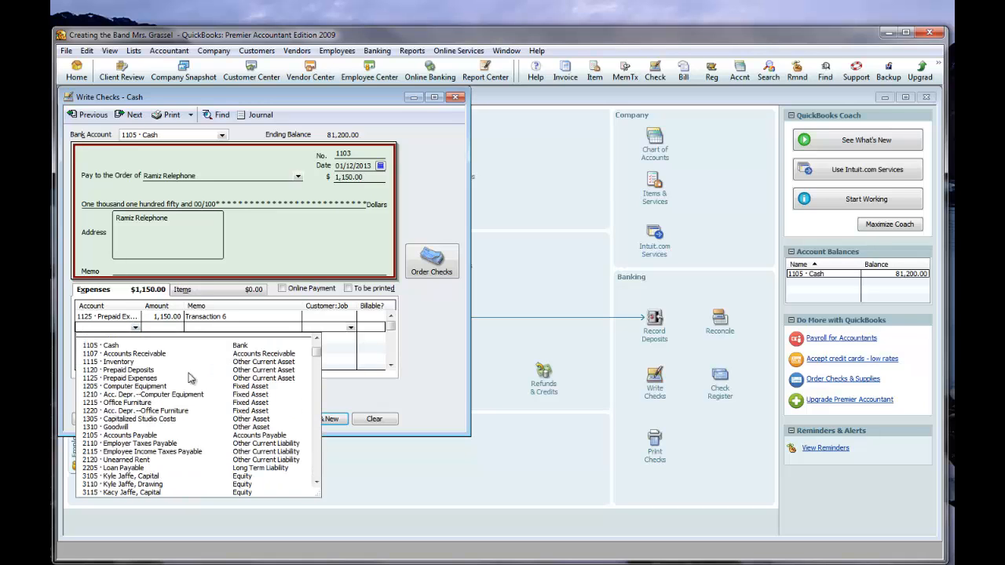
{"action": "left_click", "coordinate": [144, 370]}
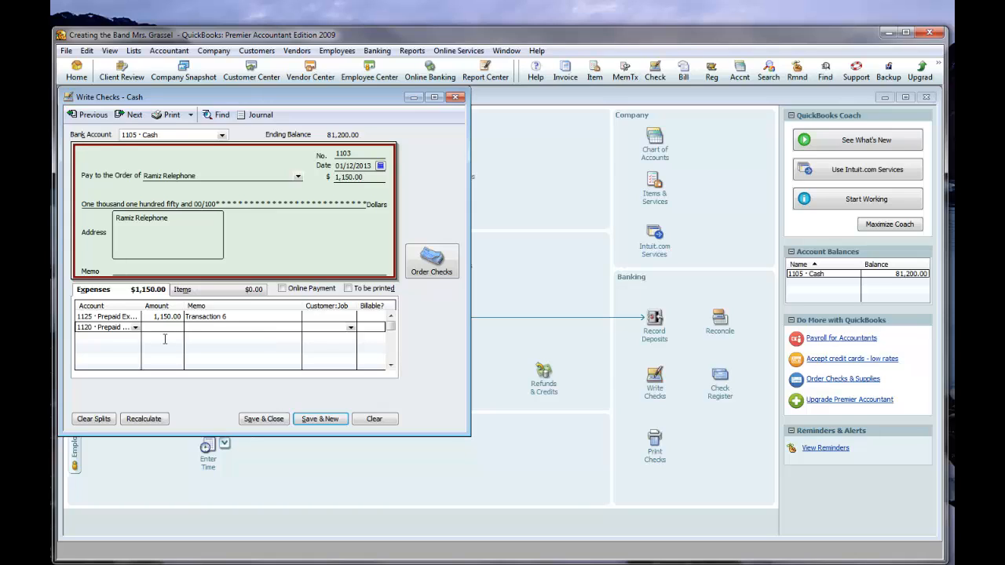
{"action": "type", "text": "50"}
{"action": "left_click", "coordinate": [235, 327]}
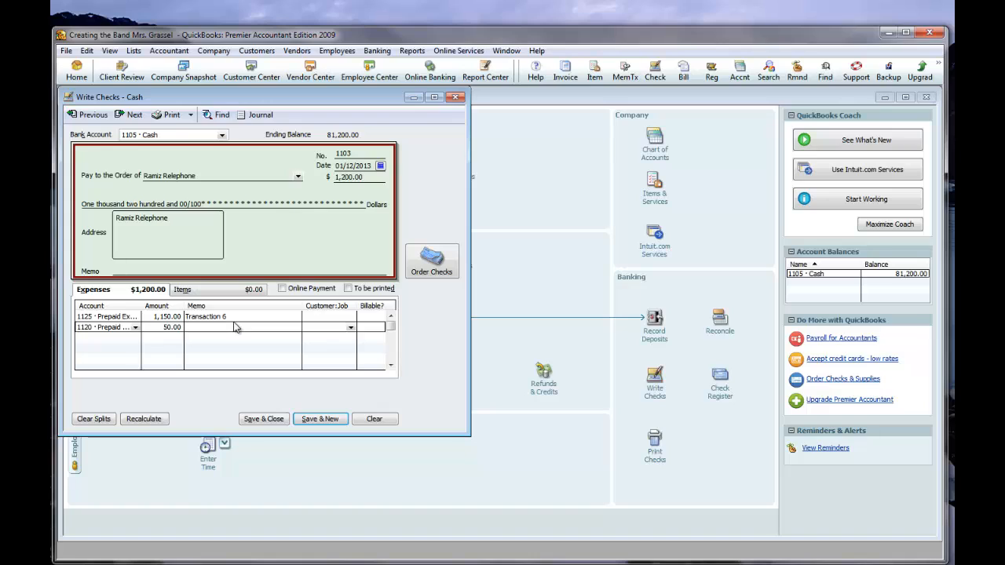
{"action": "type", "text": "Transaction 6"}
{"action": "left_click", "coordinate": [237, 316]}
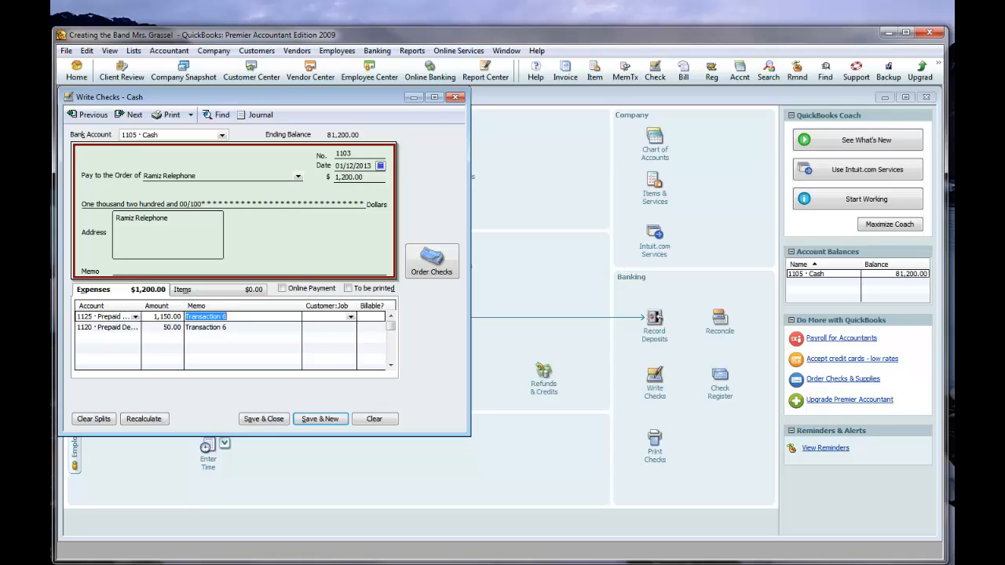
{"action": "left_click", "coordinate": [264, 420]}
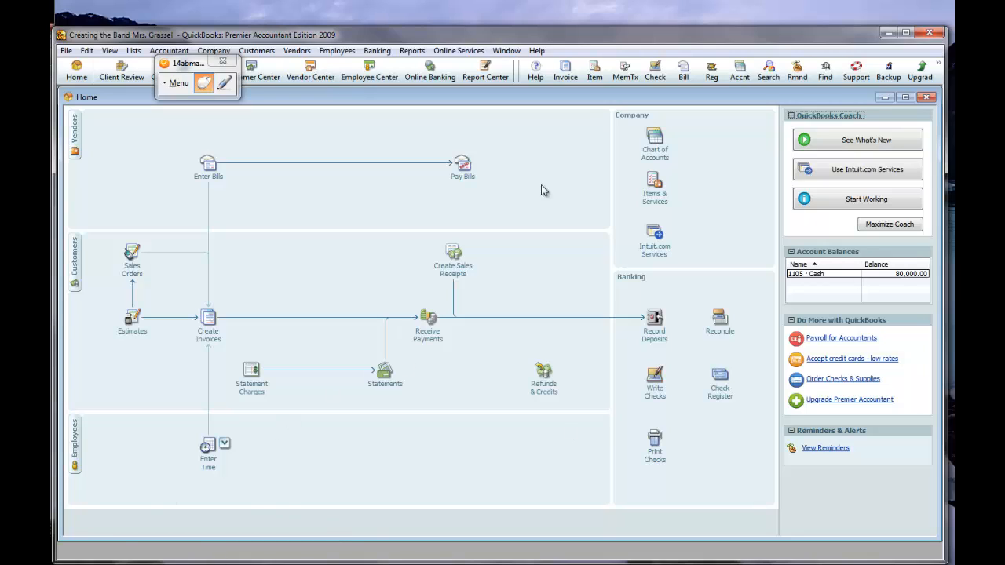
Stop observing in the floating classroom-monitoring window.
{"action": "left_click", "coordinate": [168, 86]}
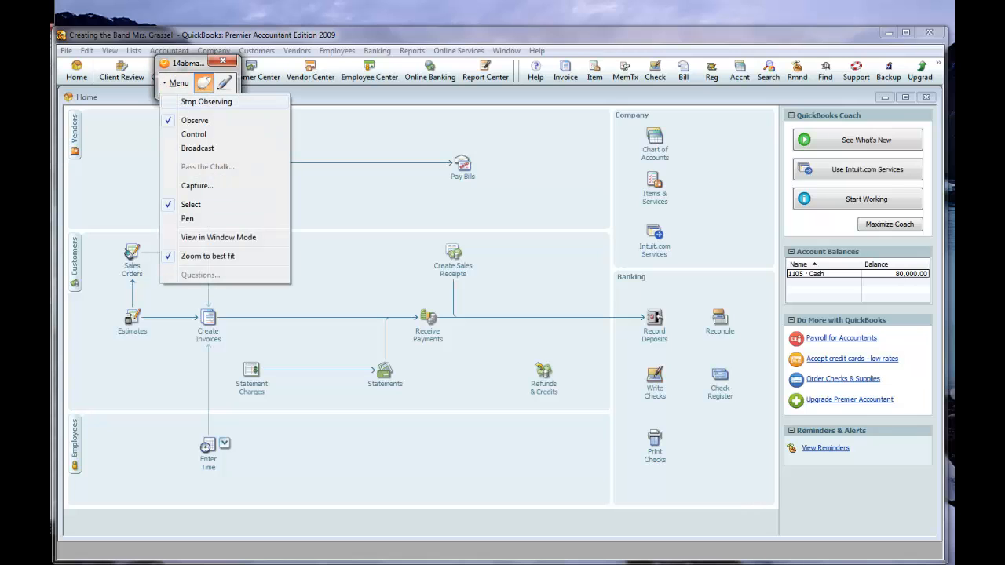
{"action": "left_click", "coordinate": [207, 102]}
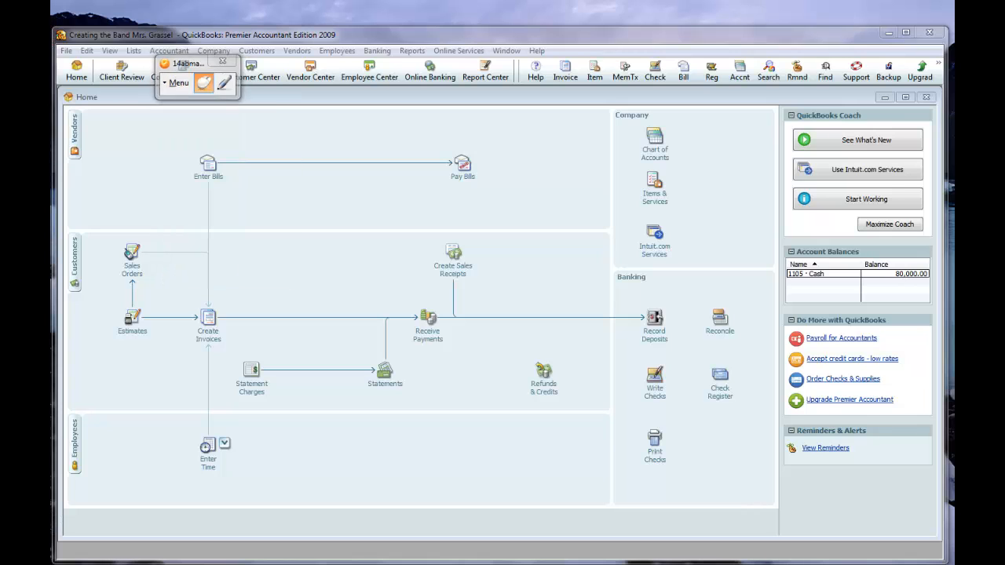
Start a new check payable to "Bell's Office Furniture" and quick-add that name as a vendor.
{"action": "left_click", "coordinate": [656, 375]}
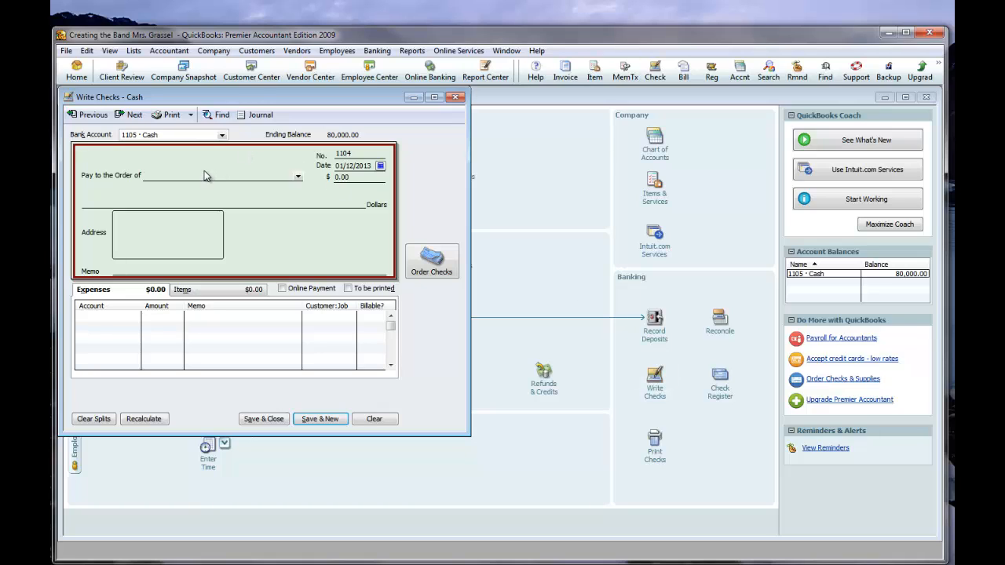
{"action": "type", "text": "Bell's Office Furniture"}
{"action": "key", "text": "Tab"}
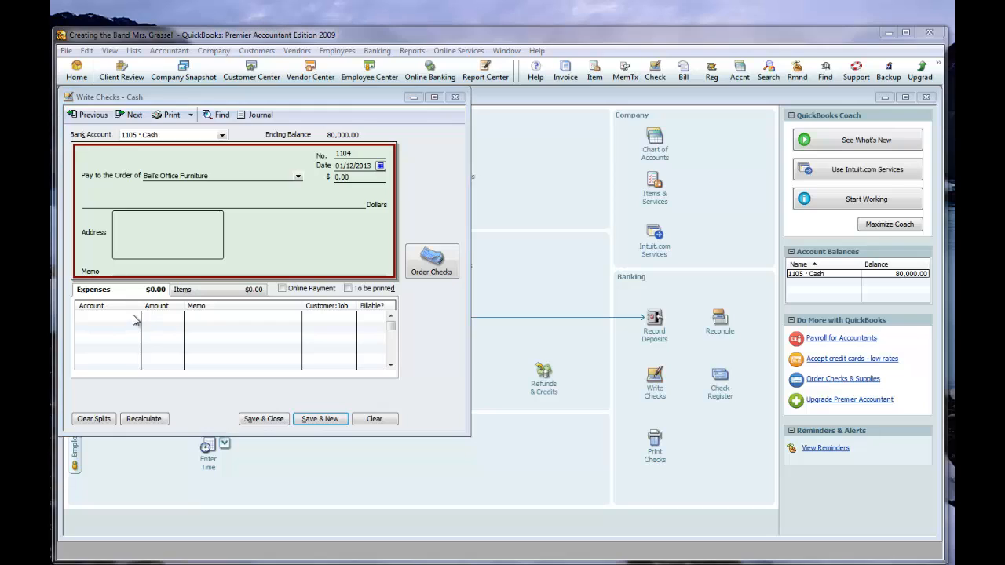
{"action": "left_click", "coordinate": [441, 224]}
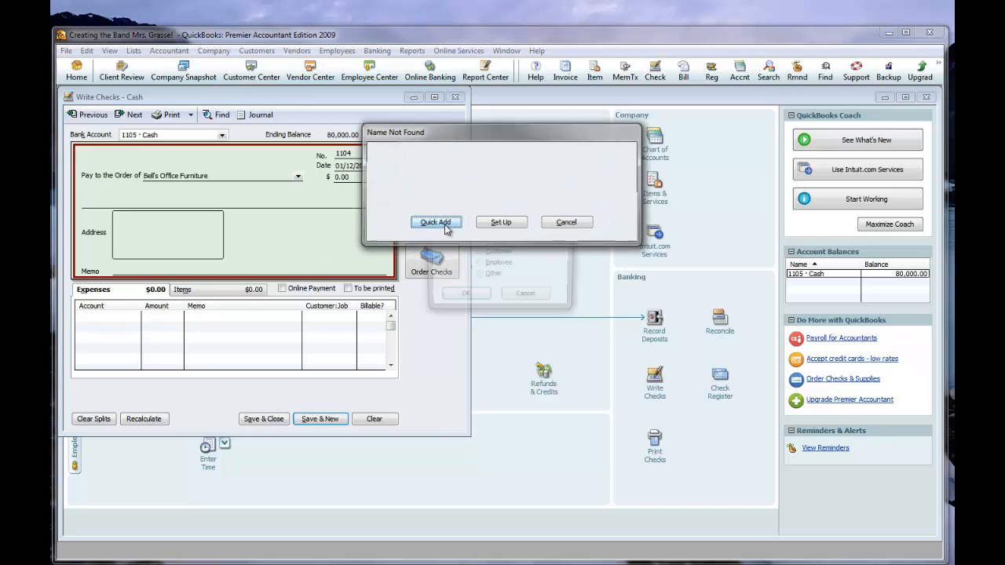
{"action": "left_click", "coordinate": [464, 297]}
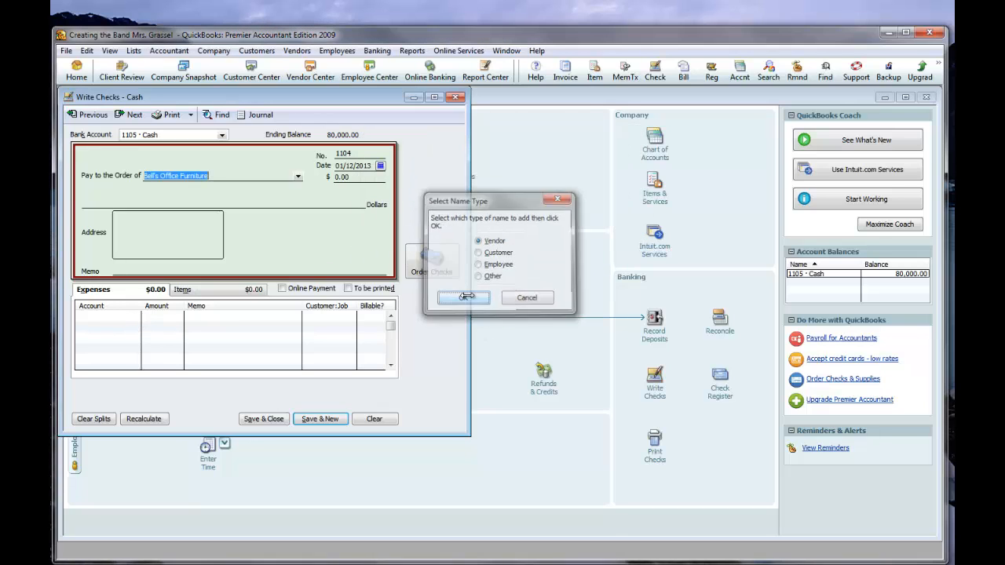
Assign account 1215 Office Furniture to the first expense line of the Bell's Office Furniture check.
{"action": "left_click", "coordinate": [102, 318]}
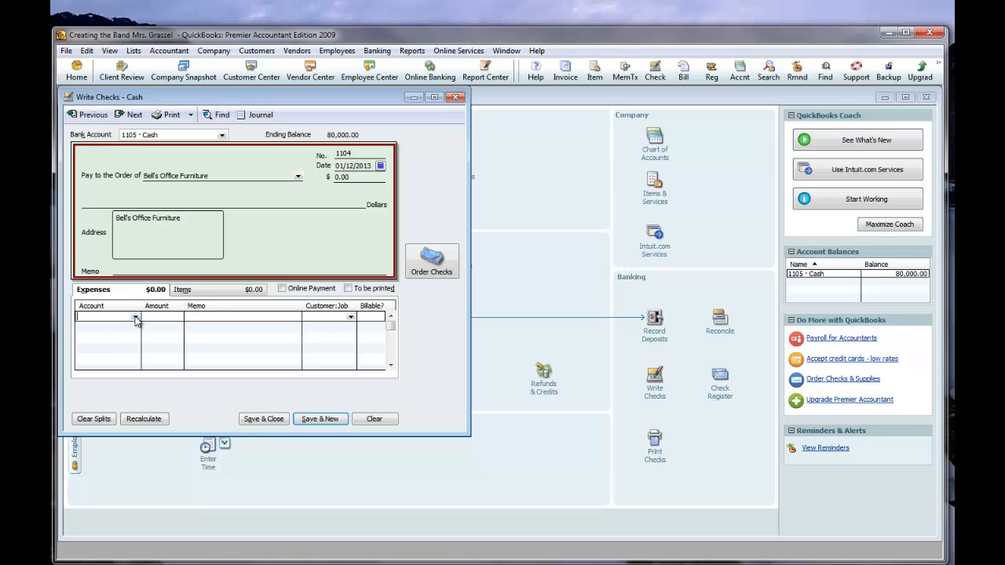
{"action": "left_click", "coordinate": [135, 317]}
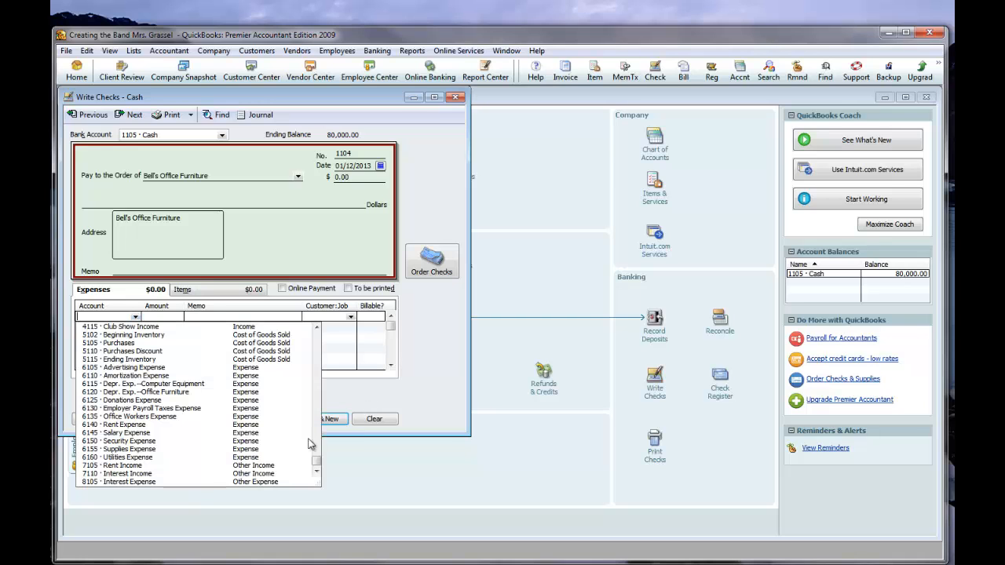
{"action": "scroll", "coordinate": [329, 368], "scroll_direction": "up", "scroll_amount": 10}
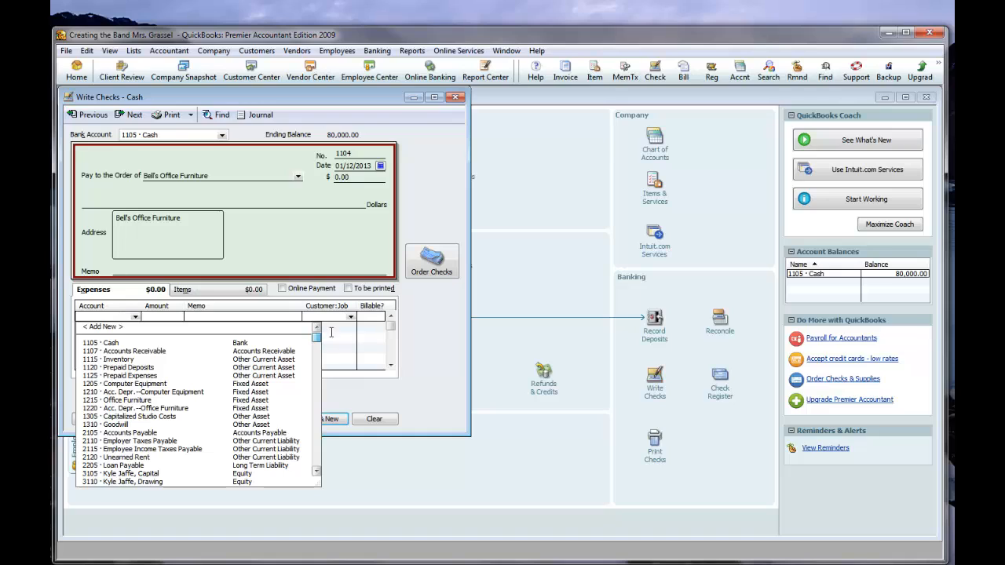
{"action": "left_click", "coordinate": [130, 400]}
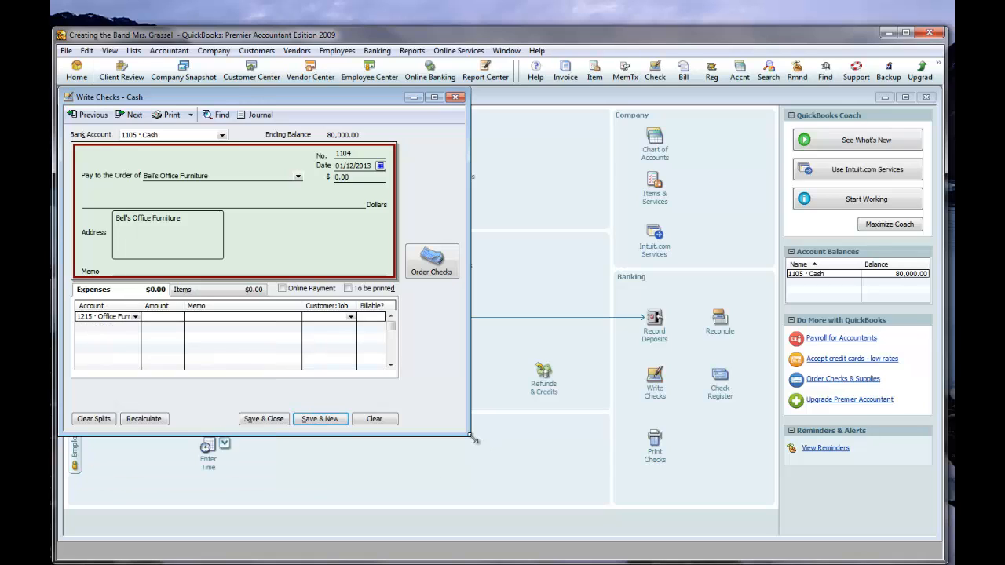
Enlarge the check window and widen the Account column of the expense table to fit full account names.
{"action": "left_click_drag", "start_coordinate": [472, 432], "coordinate": [880, 525]}
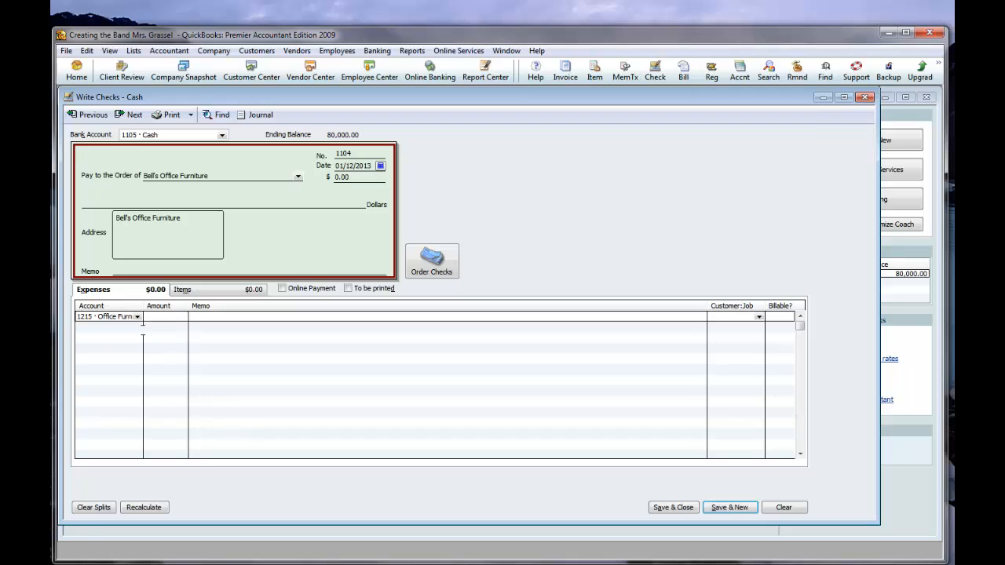
{"action": "left_click", "coordinate": [140, 326]}
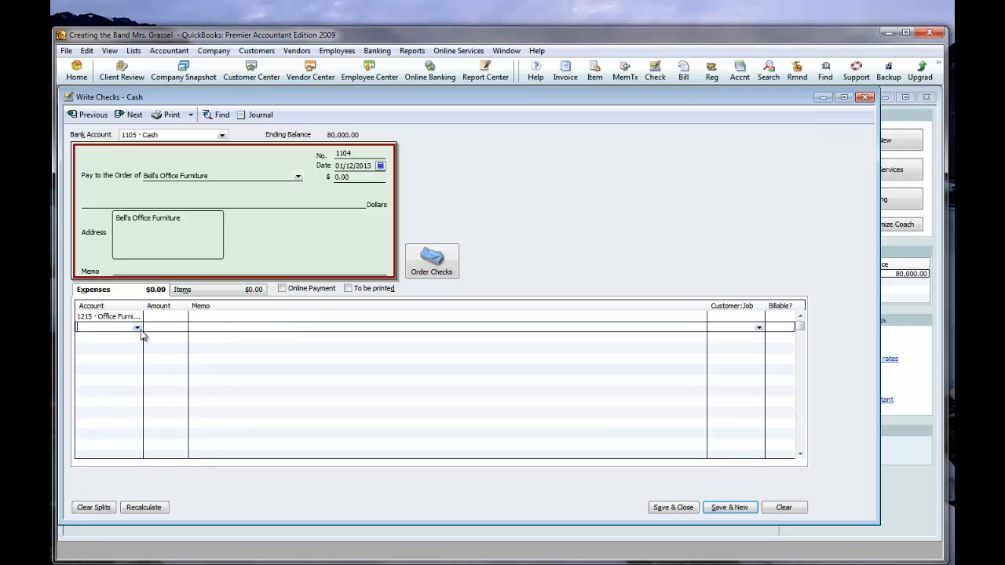
{"action": "left_click_drag", "start_coordinate": [143, 306], "coordinate": [214, 307]}
{"action": "left_click", "coordinate": [176, 318]}
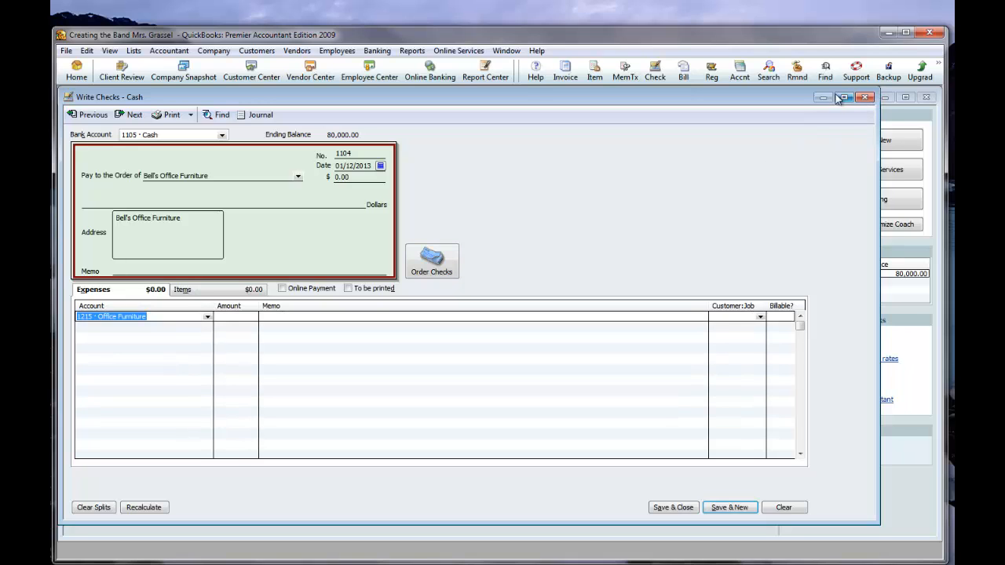
{"action": "left_click_drag", "start_coordinate": [880, 224], "coordinate": [672, 219]}
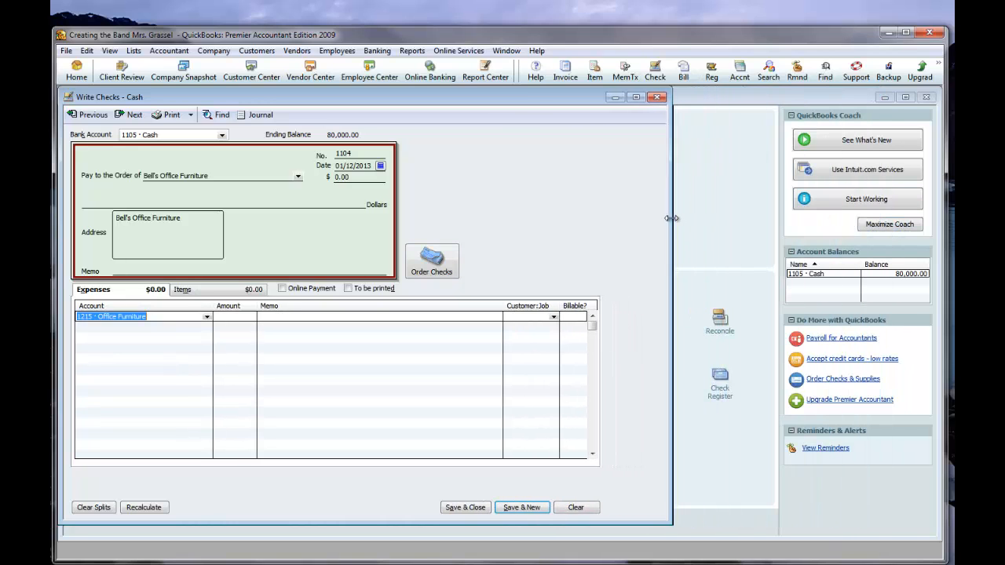
Enter an amount of 2,400 on the Office Furniture line, then save and close the check.
{"action": "left_click", "coordinate": [237, 316]}
{"action": "type", "text": "2"}
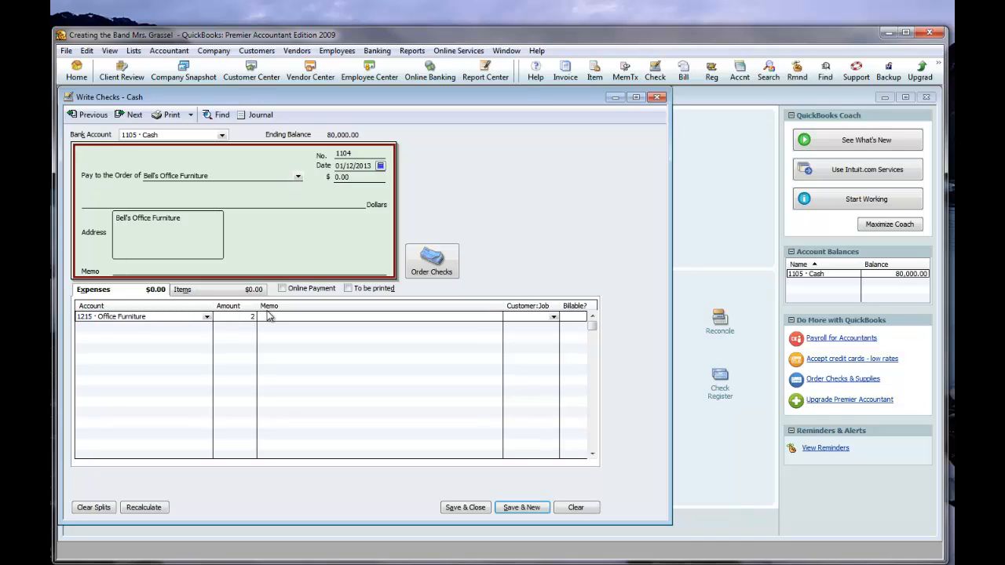
{"action": "type", "text": ",400"}
{"action": "left_click", "coordinate": [321, 384]}
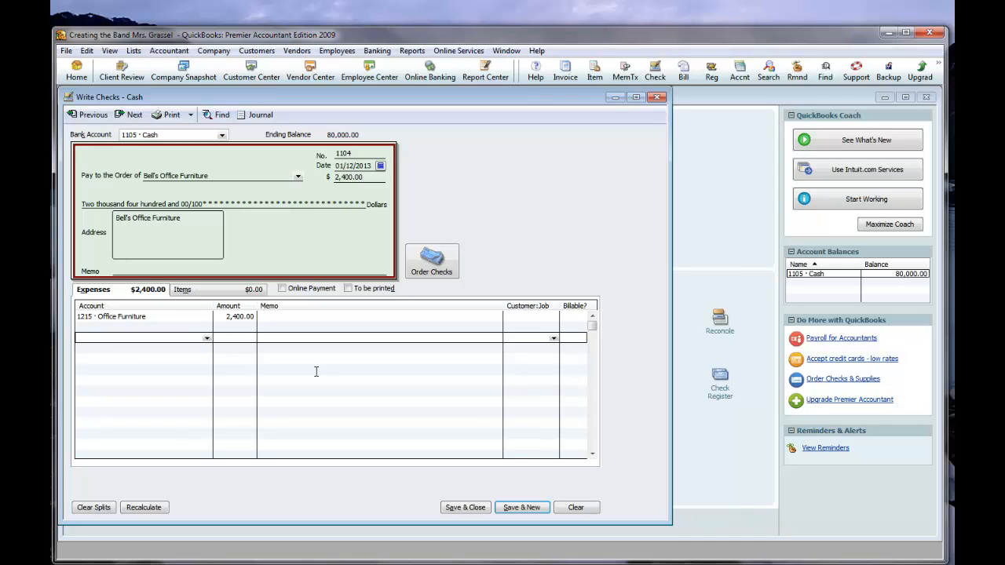
{"action": "left_click", "coordinate": [465, 507]}
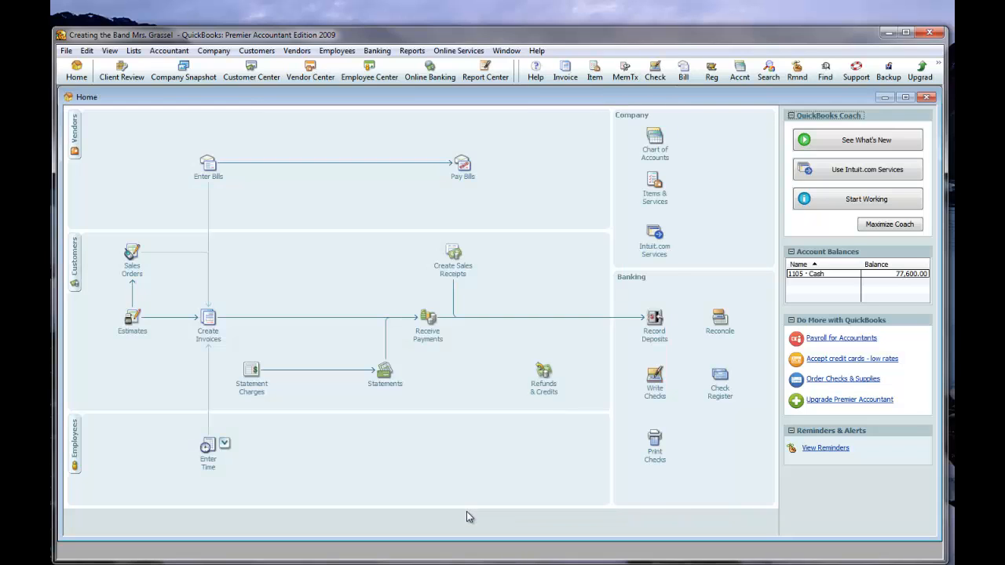
Reopen the saved Bell's Office Furniture check, add the memo "Transaction 7" to its expense line, and save and close it.
{"action": "left_click", "coordinate": [656, 381]}
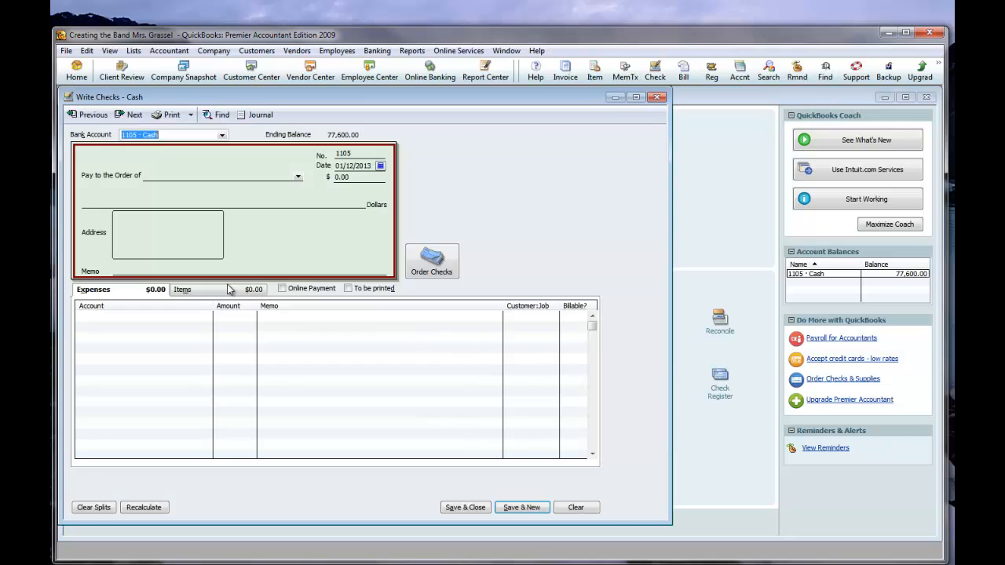
{"action": "left_click", "coordinate": [88, 115]}
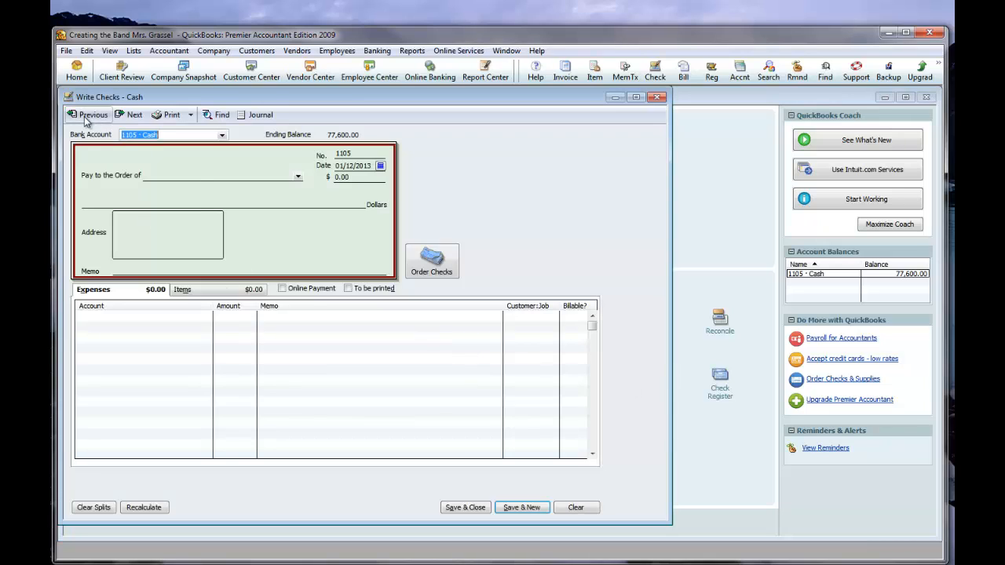
{"action": "left_click", "coordinate": [275, 317]}
{"action": "type", "text": "Tra"}
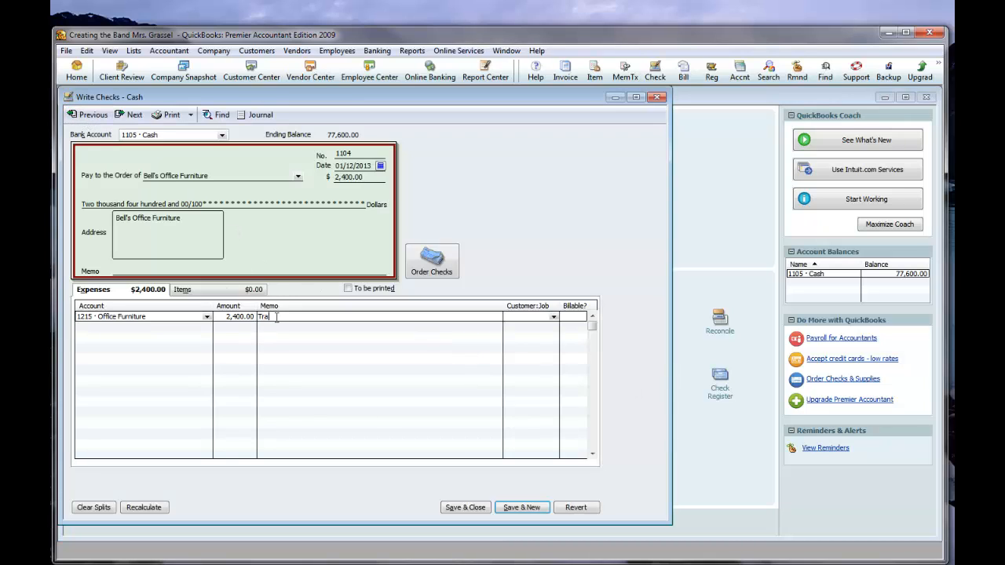
{"action": "type", "text": "nsaction 7"}
{"action": "left_click", "coordinate": [194, 316]}
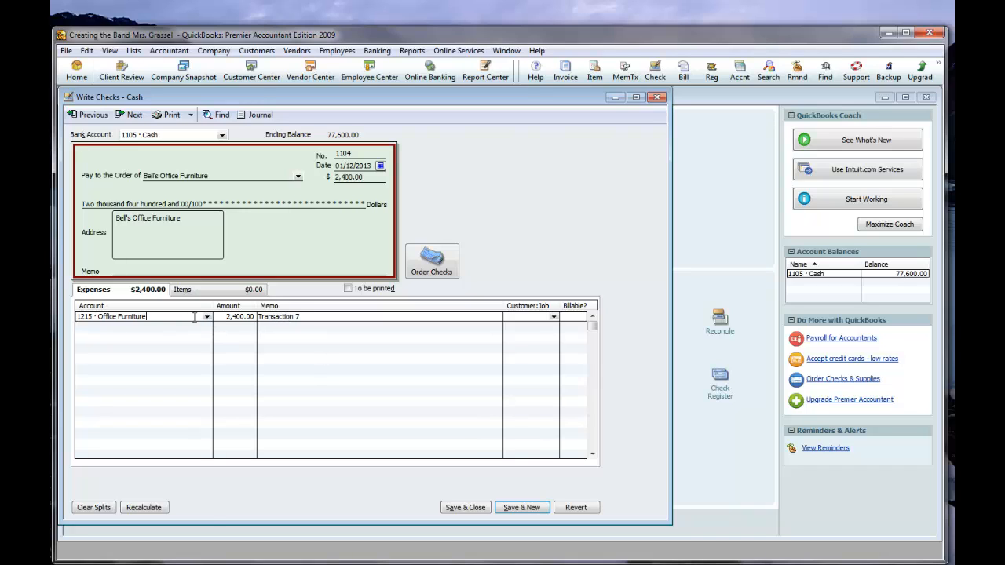
{"action": "left_click", "coordinate": [467, 508]}
{"action": "left_click", "coordinate": [453, 180]}
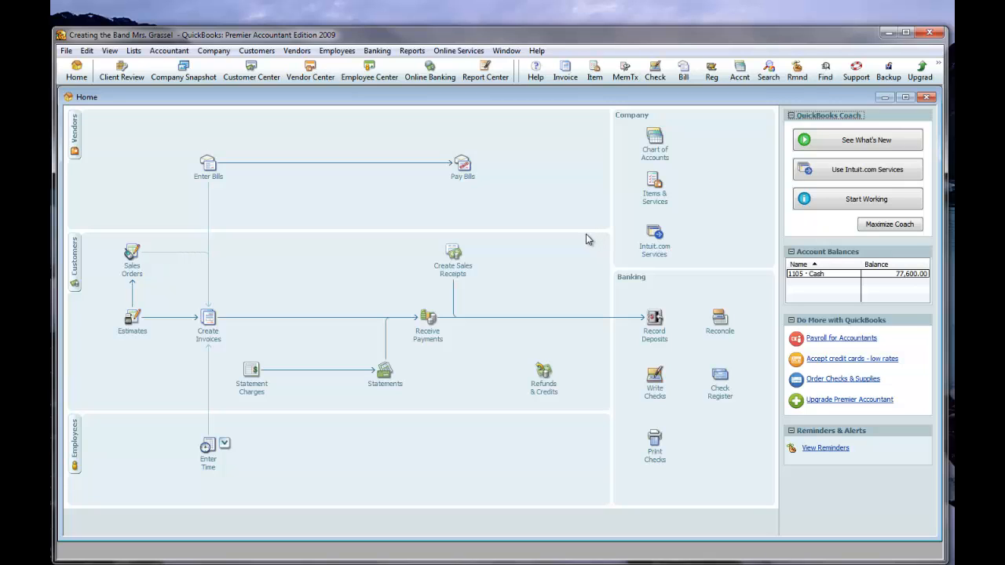
Start a new check from the 1105 Cash account, made payable to Jefferson Office Supply.
{"action": "left_click", "coordinate": [655, 381]}
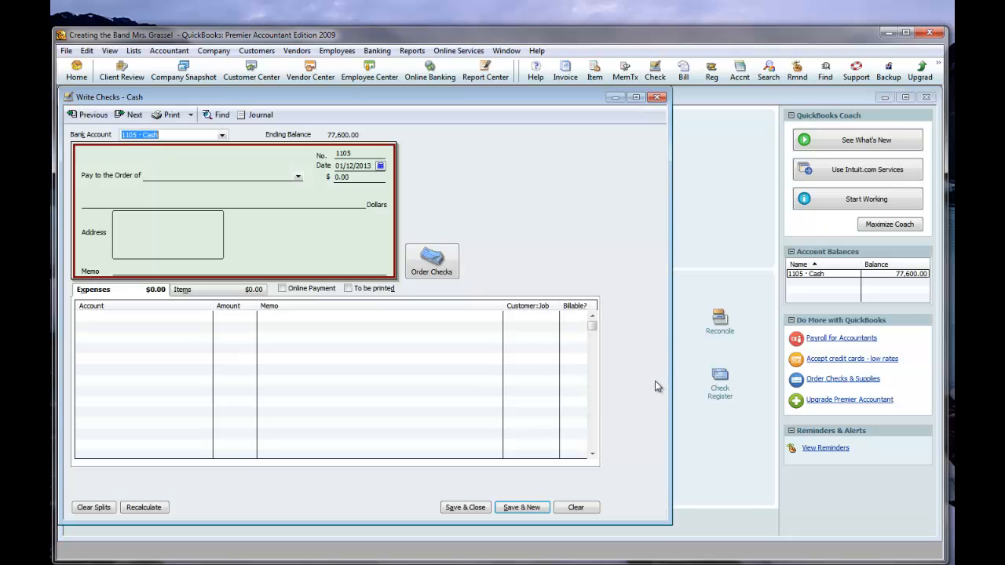
{"action": "left_click", "coordinate": [281, 179]}
{"action": "type", "text": "Jerggrtdpm"}
{"action": "key", "text": "BackSpace"}
{"action": "key", "text": "BackSpace"}
{"action": "key", "text": "BackSpace"}
{"action": "key", "text": "BackSpace"}
{"action": "key", "text": "BackSpace"}
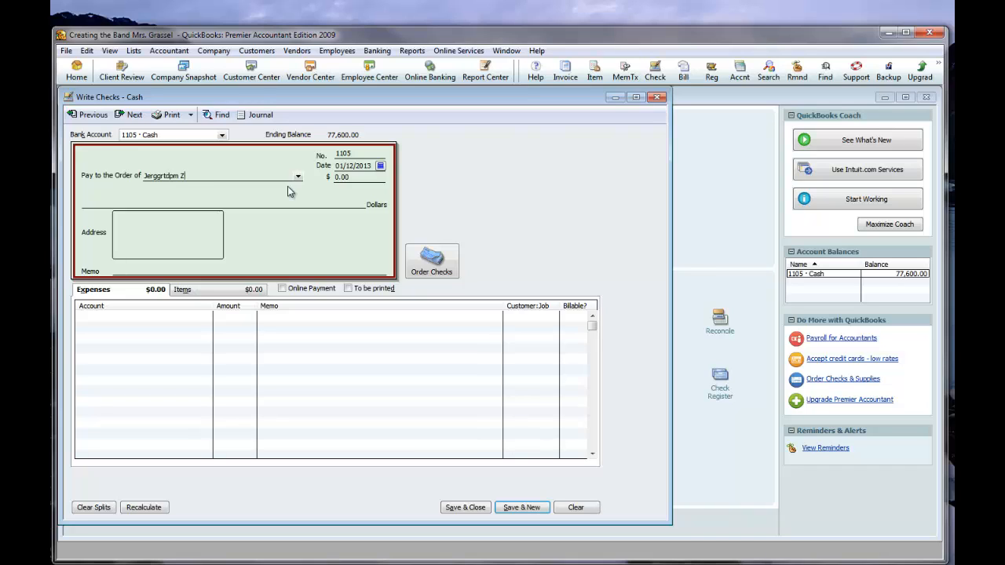
{"action": "key", "text": "BackSpace"}
{"action": "key", "text": "BackSpace"}
{"action": "key", "text": "BackSpace"}
{"action": "type", "text": "fferson Office su"}
{"action": "key", "text": "BackSpace"}
{"action": "key", "text": "BackSpace"}
{"action": "type", "text": "supply"}
{"action": "key", "text": "Delete"}
{"action": "type", "text": "S"}
Quick-add Jefferson Office Supply to the name list and start the check's first expense line.
{"action": "left_click", "coordinate": [221, 177]}
{"action": "left_click", "coordinate": [166, 321]}
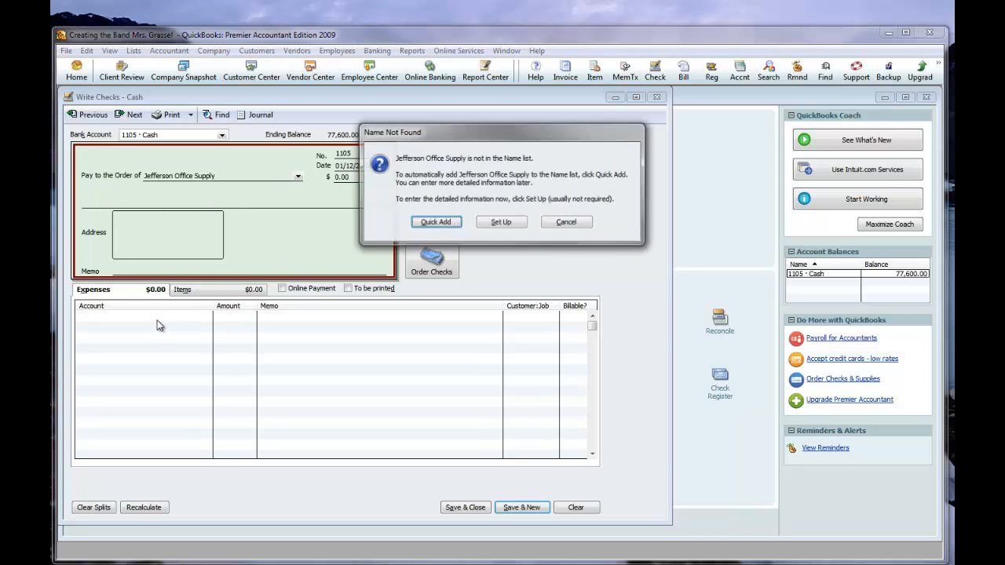
{"action": "left_click", "coordinate": [435, 223]}
{"action": "left_click", "coordinate": [474, 297]}
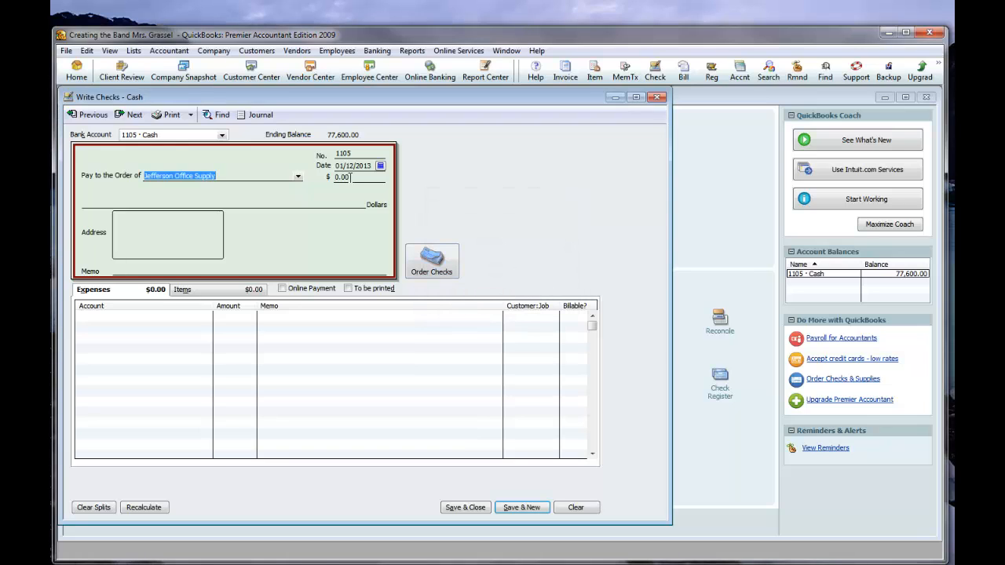
{"action": "left_click", "coordinate": [198, 319]}
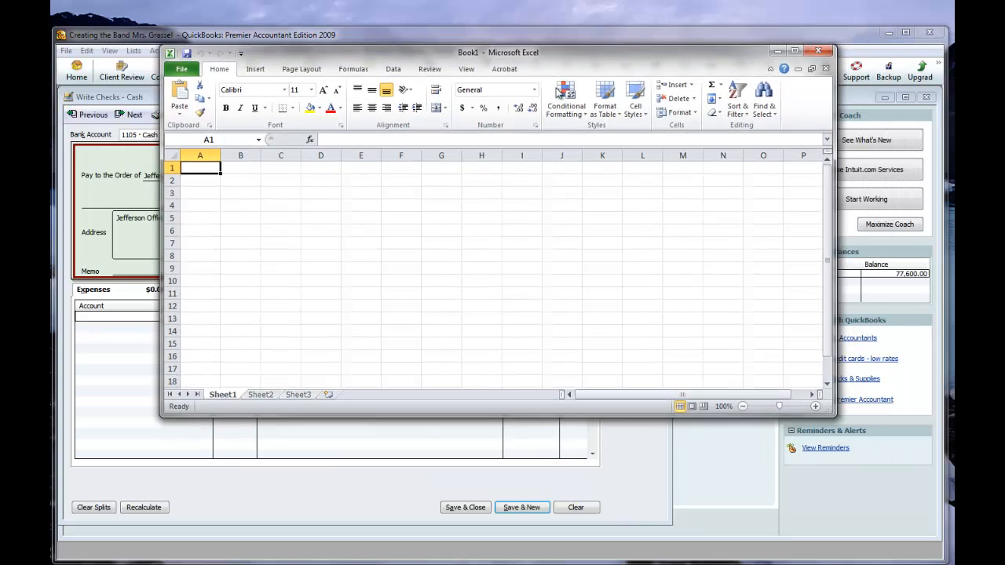
Switch to a blank Excel workbook and list disk at 25 and cd-r at 24.95 in A2:B3.
{"action": "left_click", "coordinate": [207, 182]}
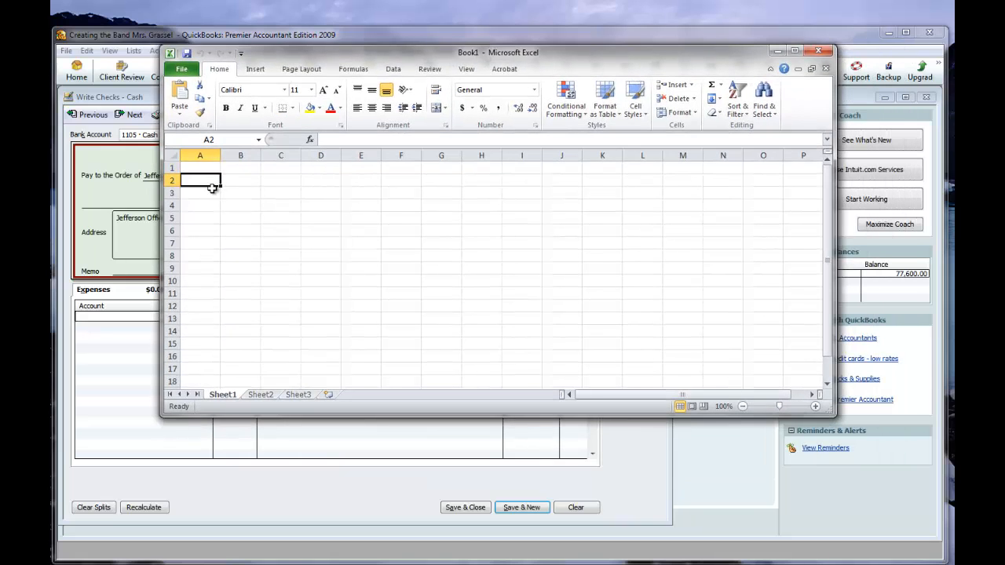
{"action": "type", "text": "disk"}
{"action": "key", "text": "Tab"}
{"action": "type", "text": "25"}
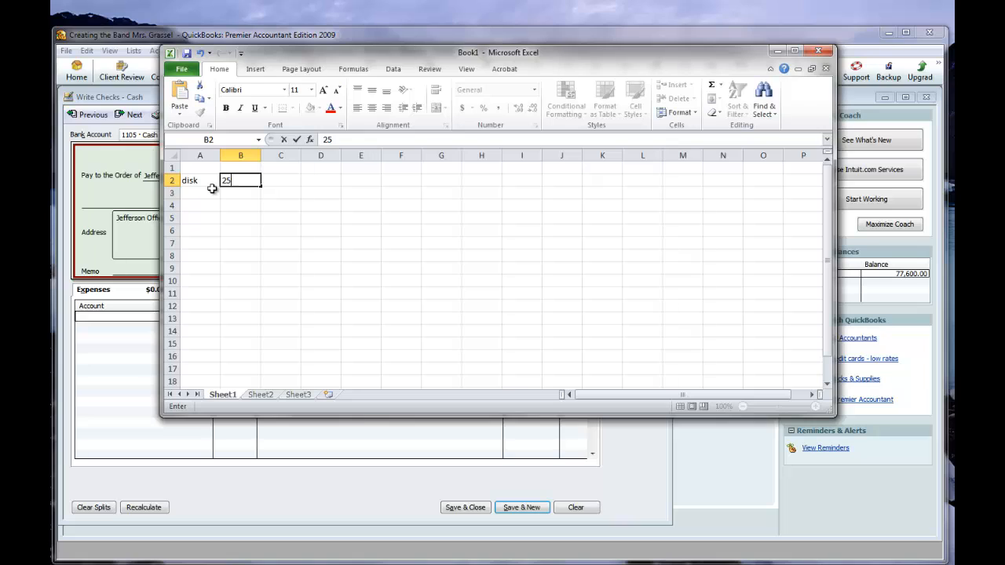
{"action": "key", "text": "Return"}
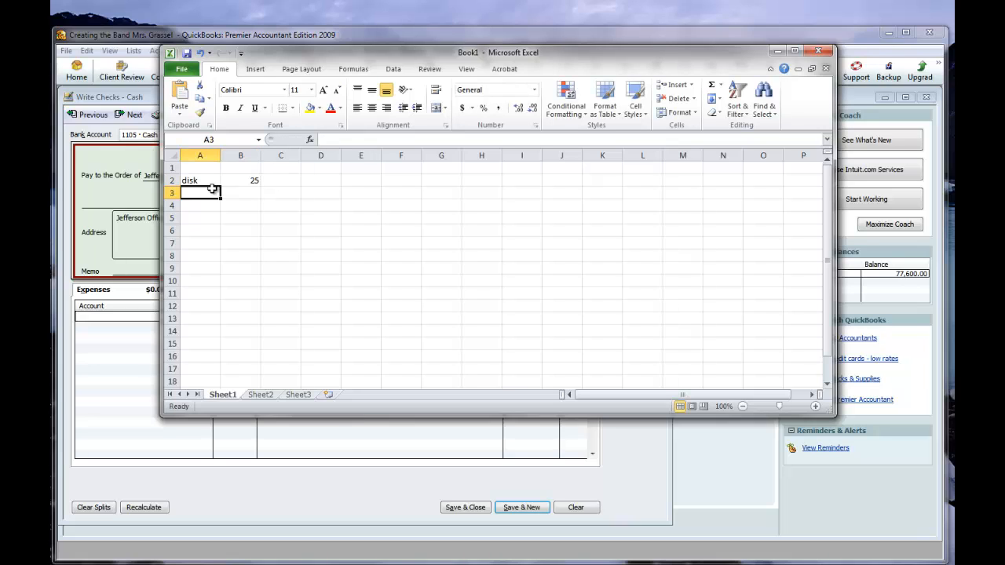
{"action": "type", "text": "cd"}
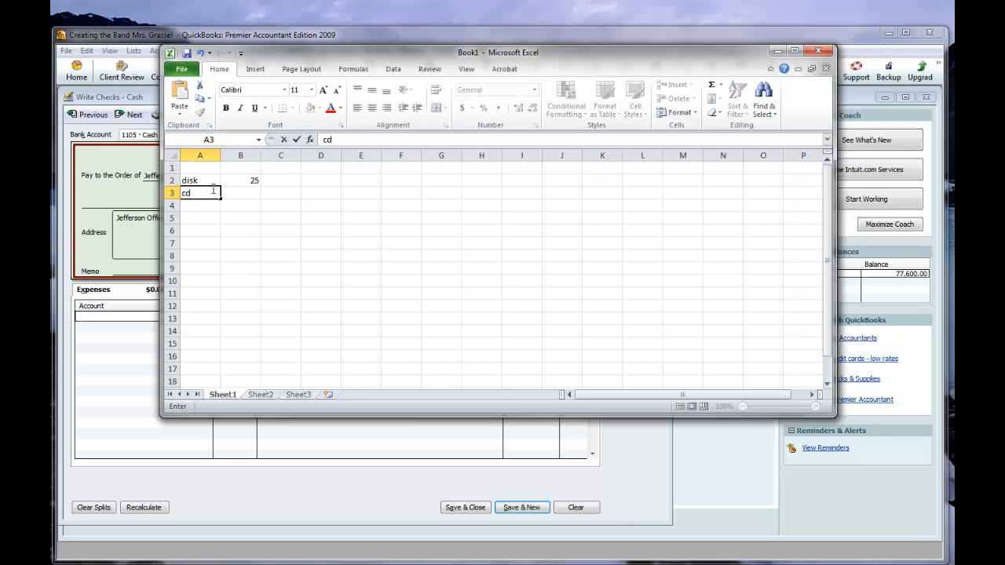
{"action": "type", "text": "-r"}
{"action": "key", "text": "Tab"}
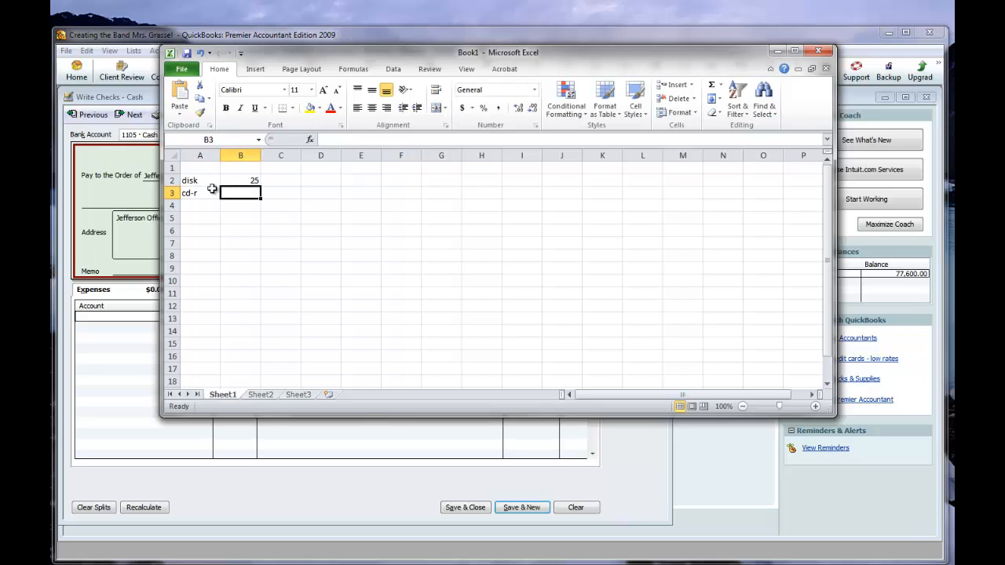
{"action": "type", "text": "24.95"}
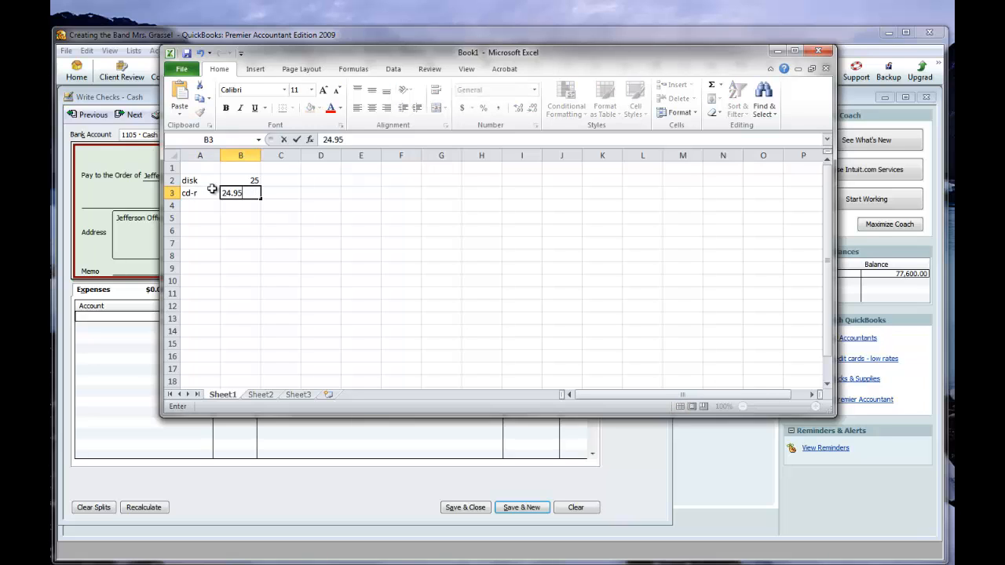
{"action": "key", "text": "Return"}
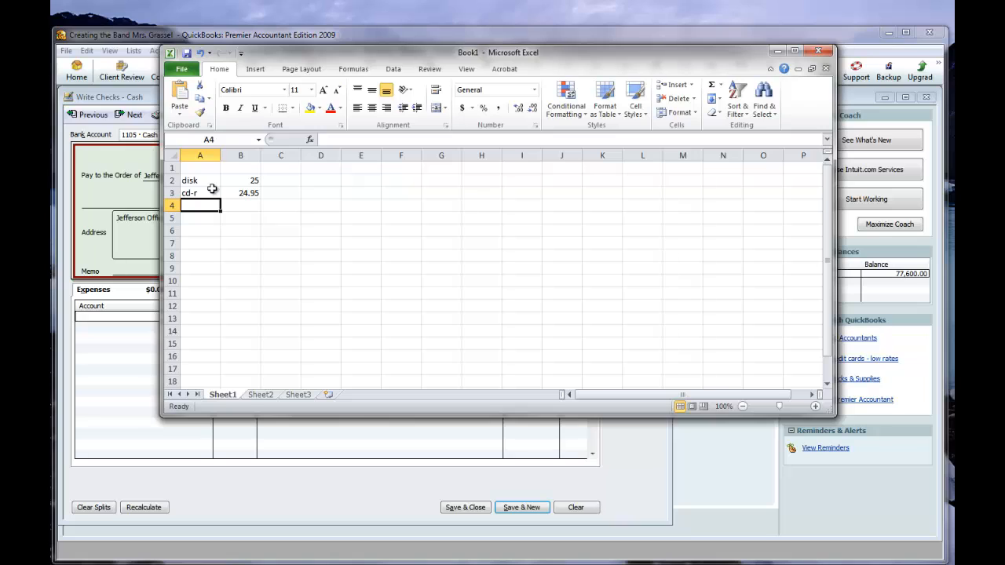
Add pens at 3.95 and legal pad at 2.55 to the supply list in rows 4 and 5.
{"action": "type", "text": "pens"}
{"action": "key", "text": "Return"}
{"action": "key", "text": "Up"}
{"action": "key", "text": "Right"}
{"action": "type", "text": "3.95"}
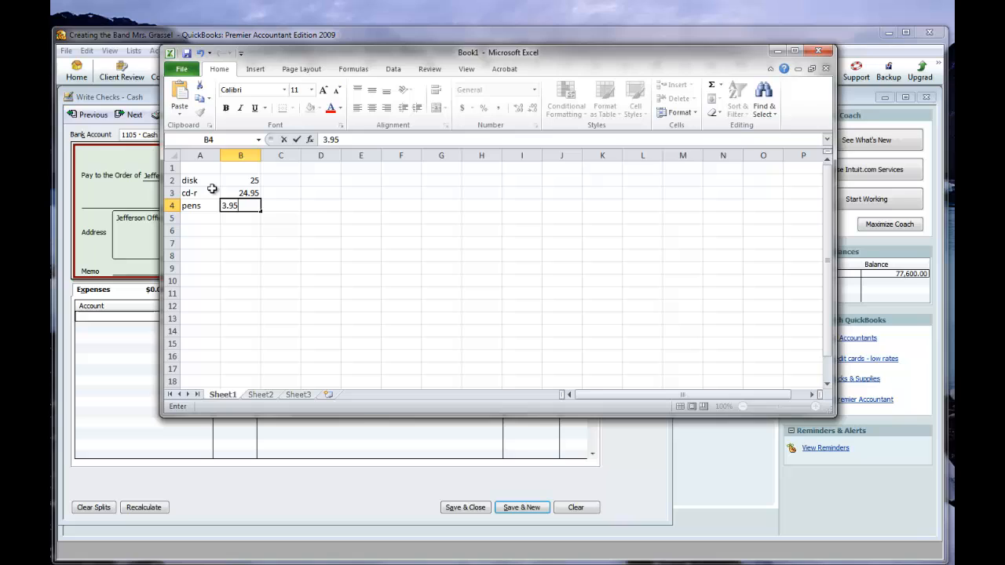
{"action": "key", "text": "Return"}
{"action": "key", "text": "Left"}
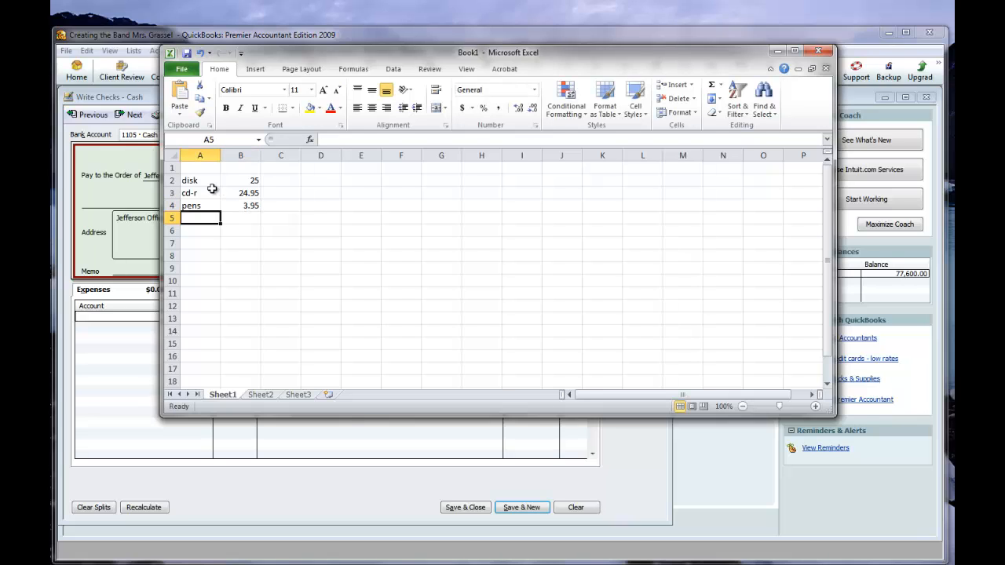
{"action": "type", "text": "legal p"}
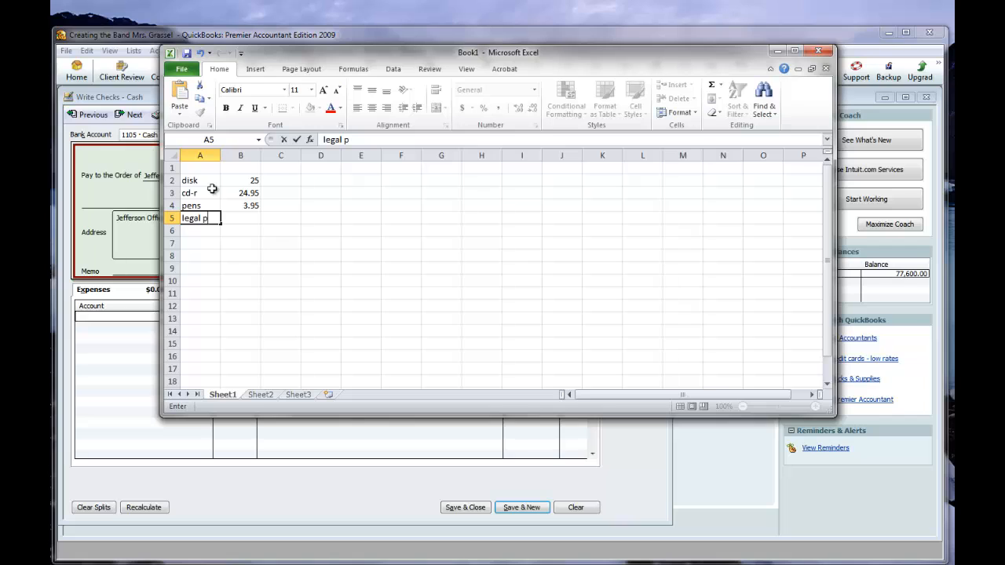
{"action": "type", "text": "ad"}
{"action": "key", "text": "Tab"}
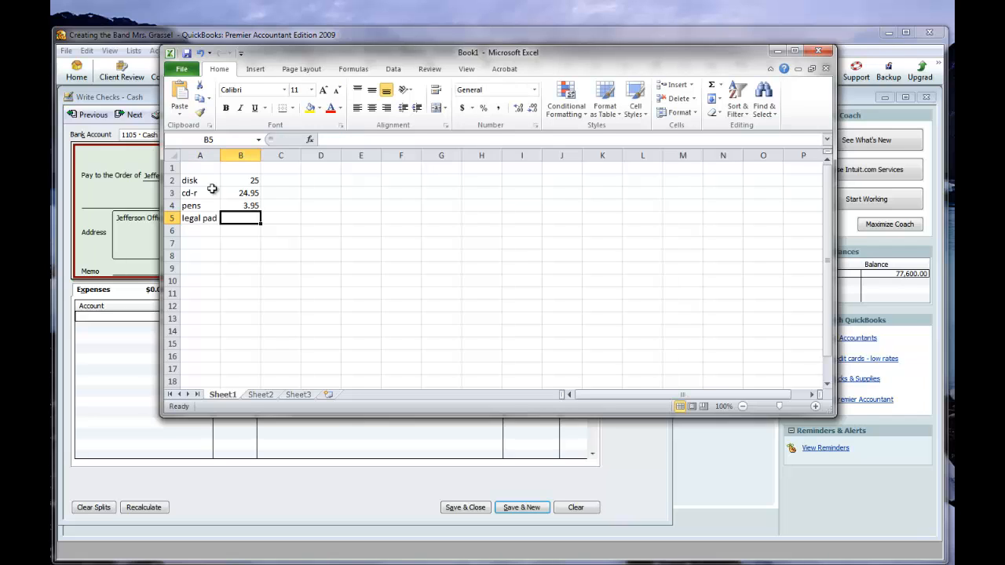
{"action": "type", "text": "2.55"}
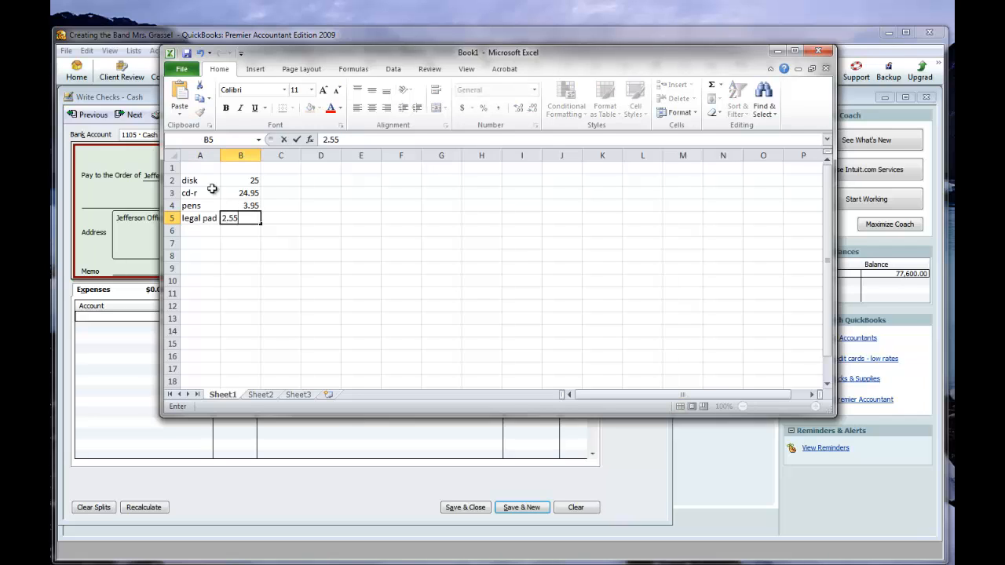
{"action": "key", "text": "Return"}
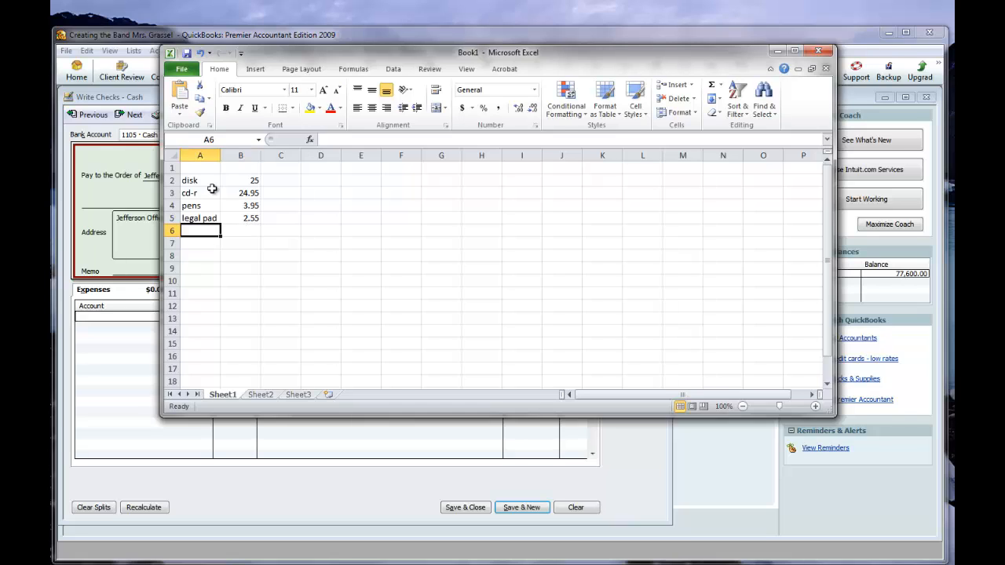
Add envelopes at 6.35 and stapler at 5 to the supply list in rows 6 and 7.
{"action": "type", "text": "en"}
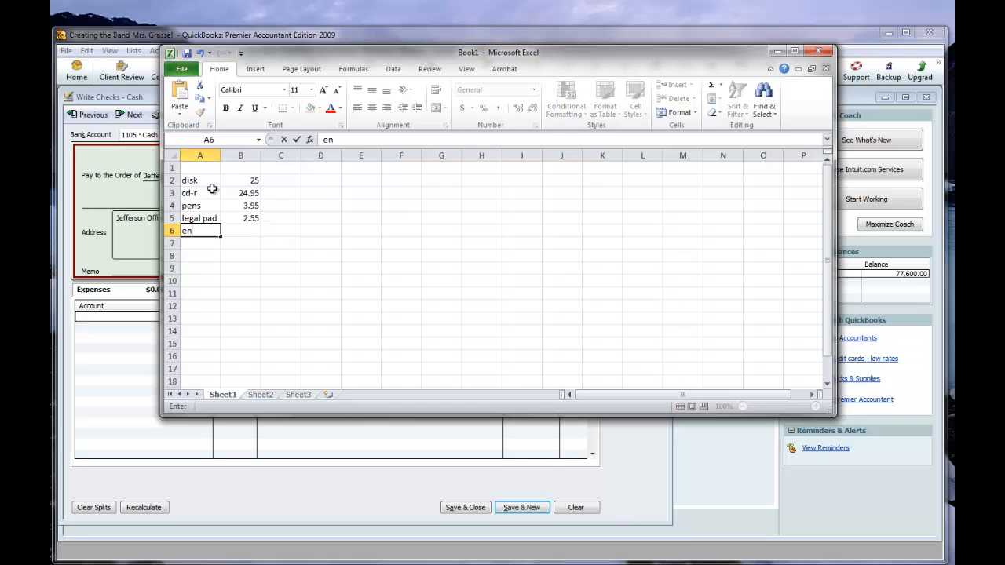
{"action": "type", "text": "velopes"}
{"action": "key", "text": "Tab"}
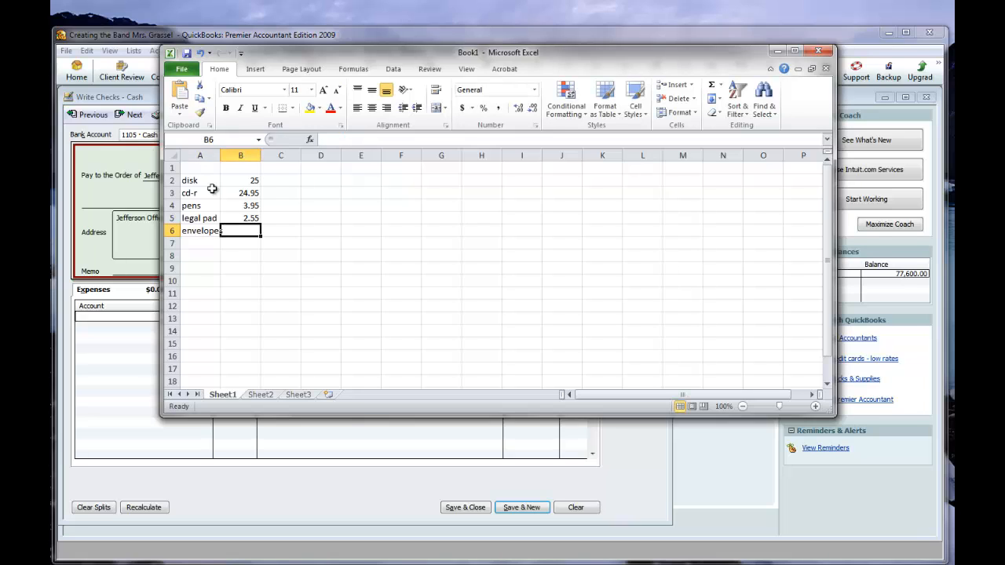
{"action": "type", "text": "6.35"}
{"action": "key", "text": "Return"}
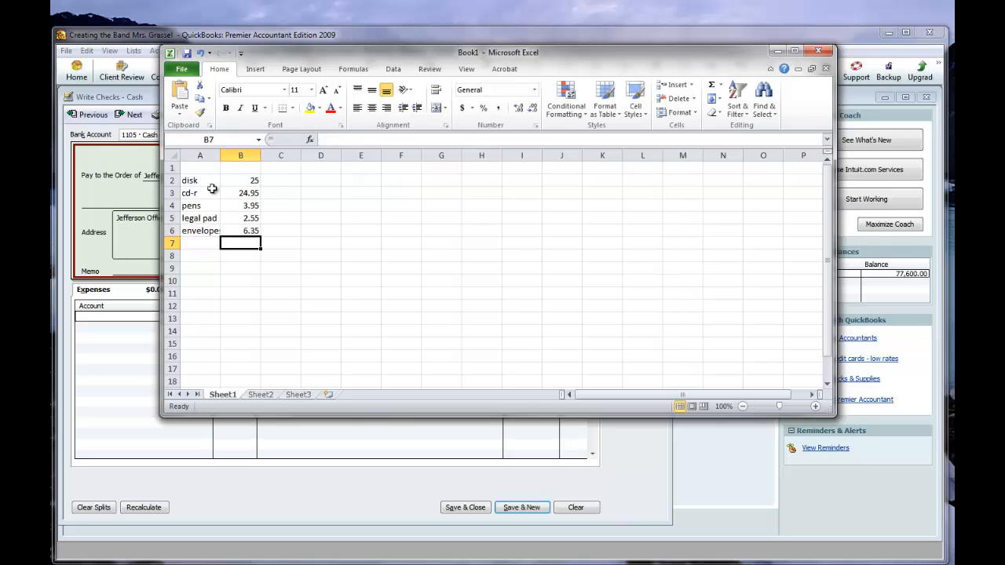
{"action": "key", "text": "Left"}
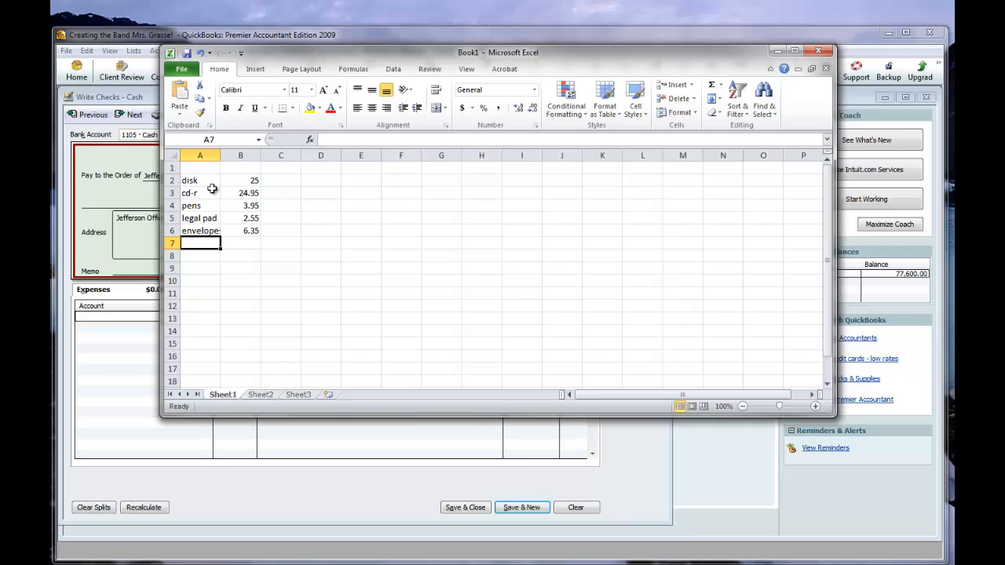
{"action": "type", "text": "stapler"}
{"action": "key", "text": "Tab"}
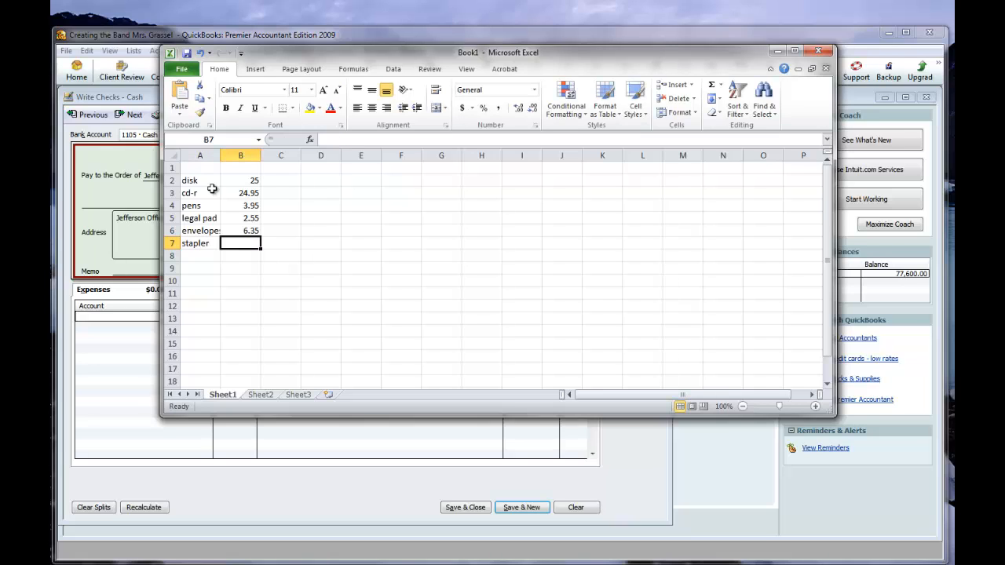
{"action": "type", "text": "5"}
{"action": "key", "text": "Return"}
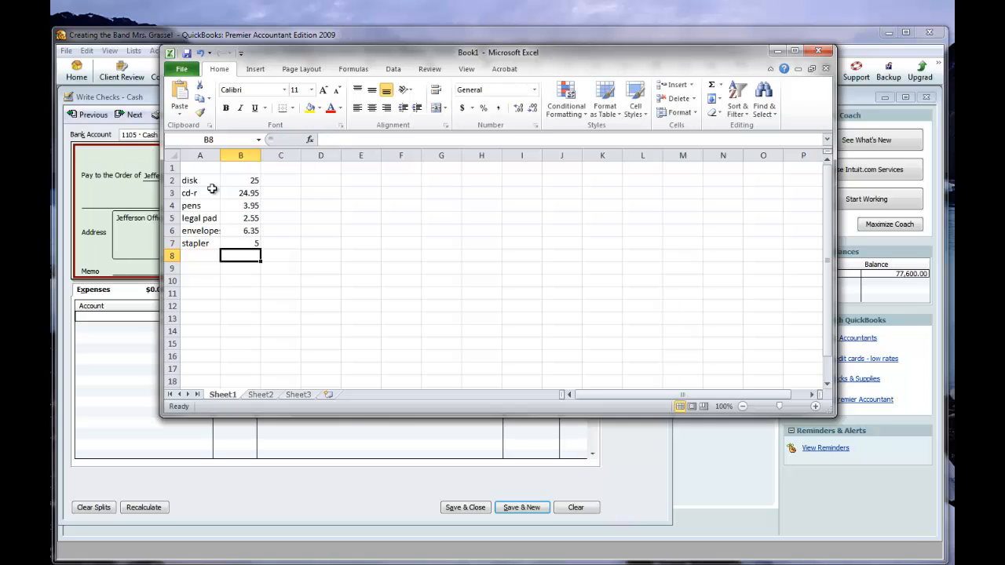
Add paper at 35 and note pads at 6 to the supply list in rows 8 and 9.
{"action": "key", "text": "Left"}
{"action": "type", "text": "paper"}
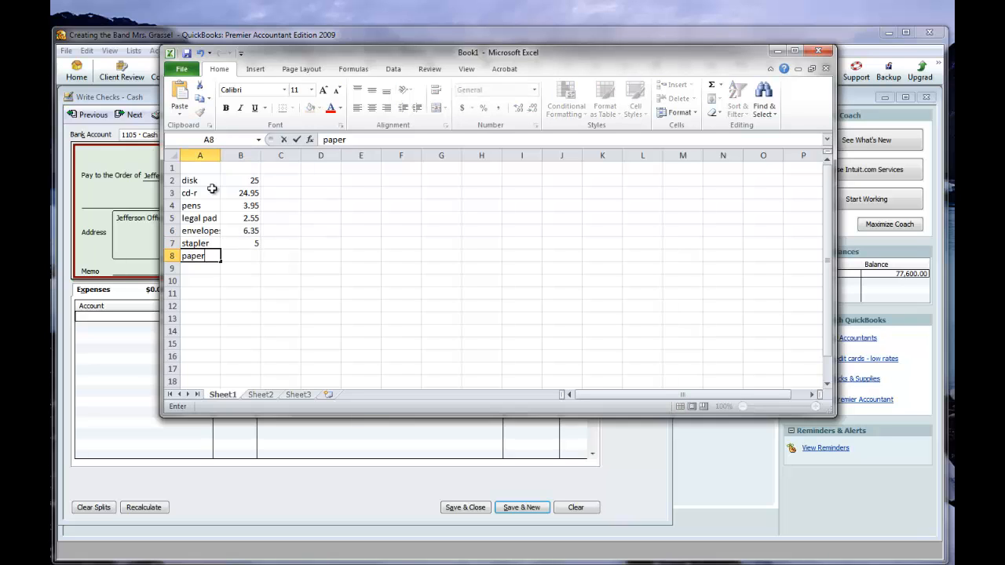
{"action": "key", "text": "Tab"}
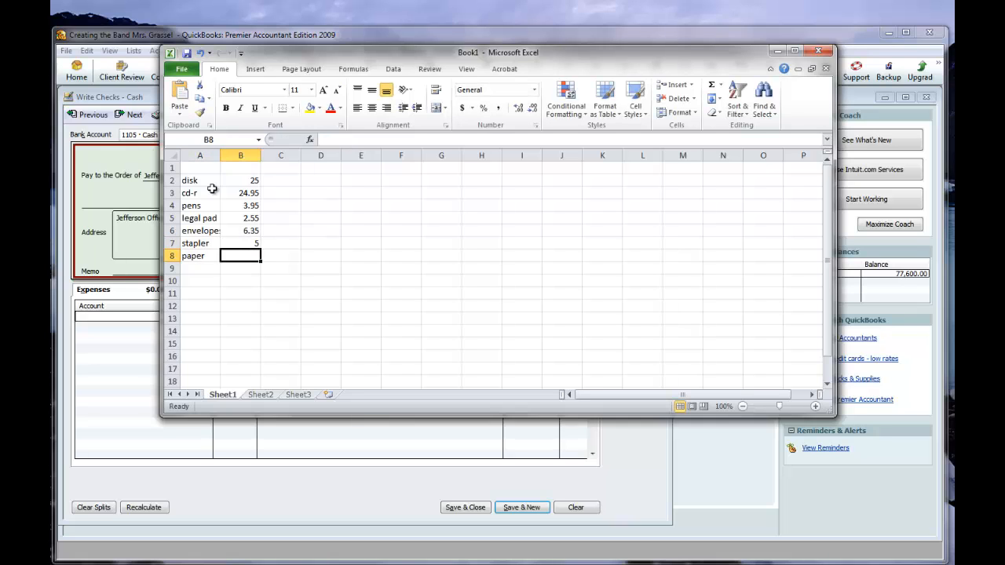
{"action": "type", "text": "35"}
{"action": "key", "text": "Return"}
{"action": "key", "text": "Left"}
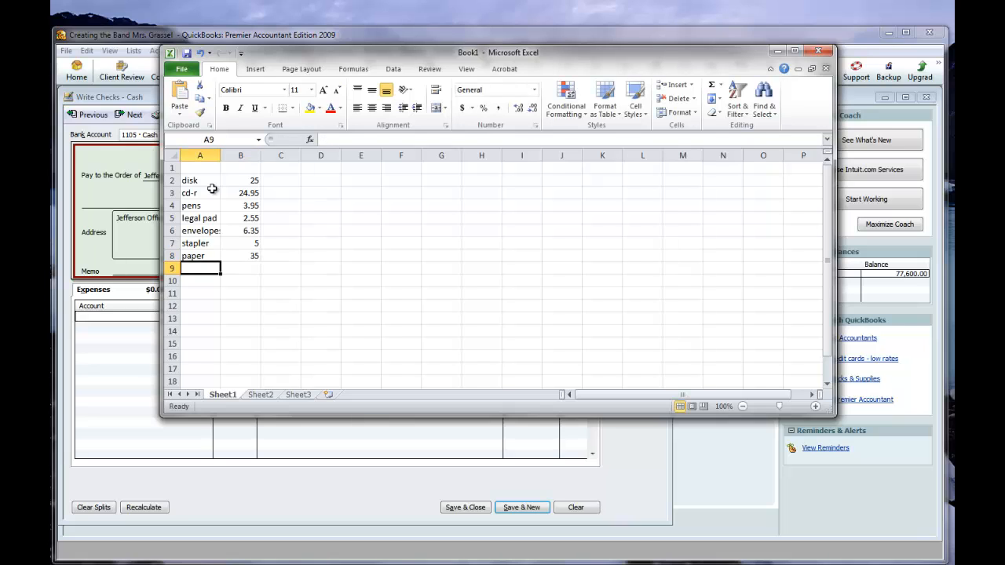
{"action": "type", "text": "note pads"}
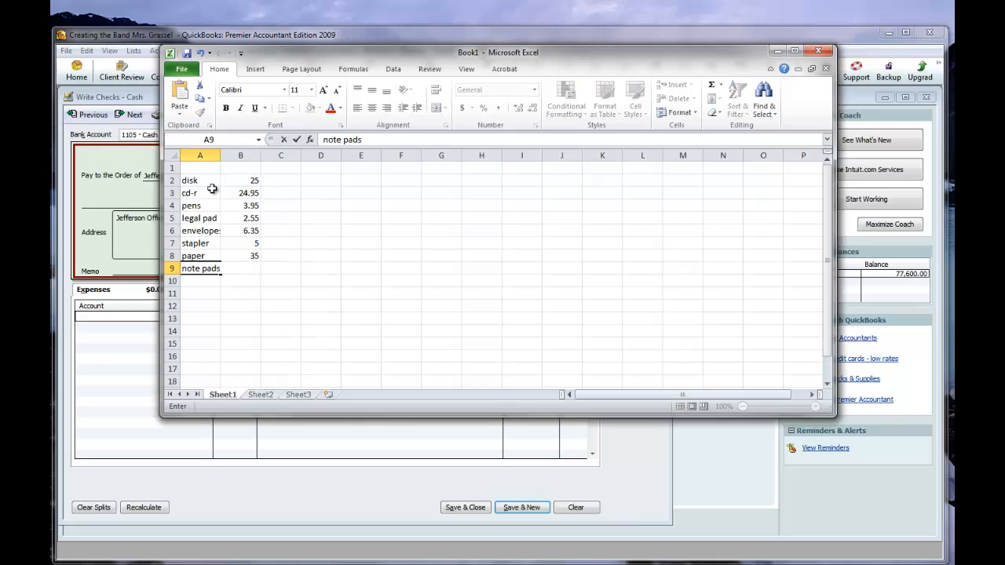
{"action": "key", "text": "Tab"}
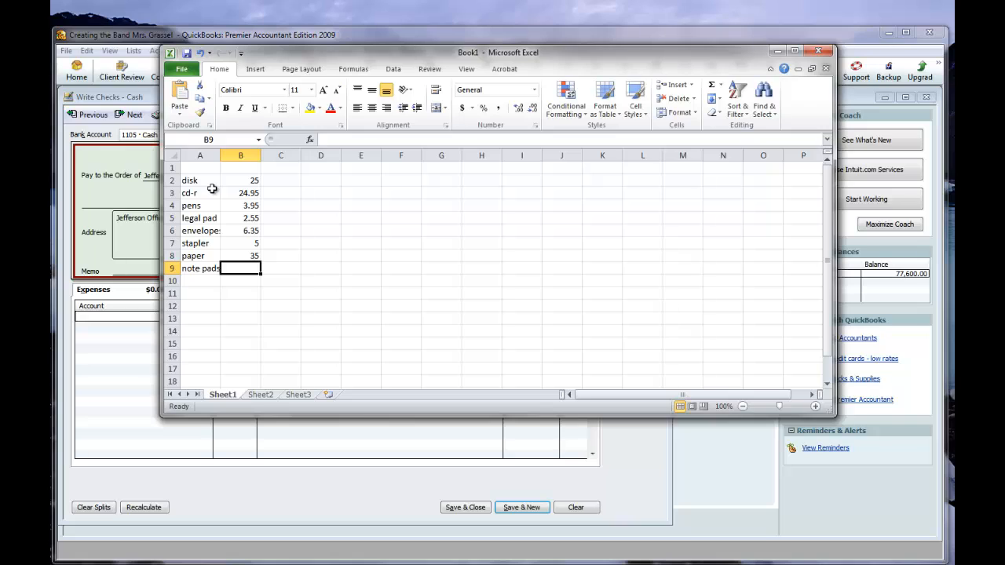
{"action": "type", "text": "6"}
{"action": "key", "text": "Return"}
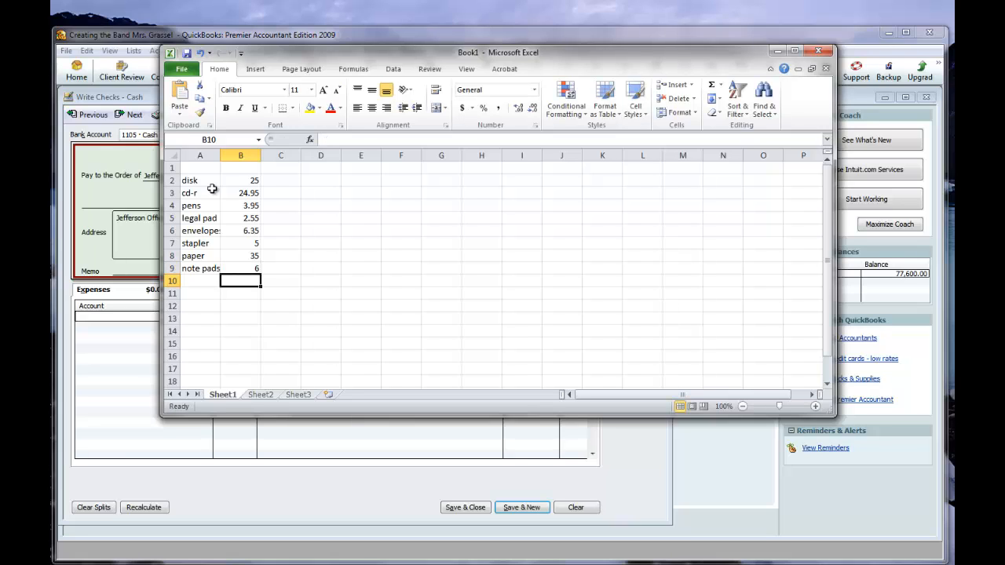
Enter notebook compter as the next item of the supply list in A10.
{"action": "key", "text": "Left"}
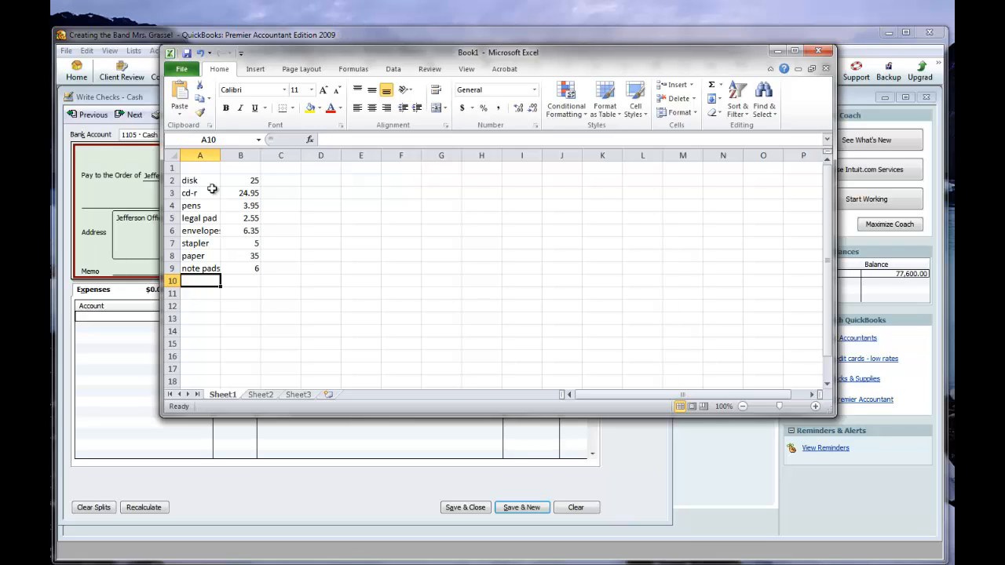
{"action": "type", "text": "noet"}
{"action": "key", "text": "BackSpace"}
{"action": "key", "text": "BackSpace"}
{"action": "type", "text": "tebook co"}
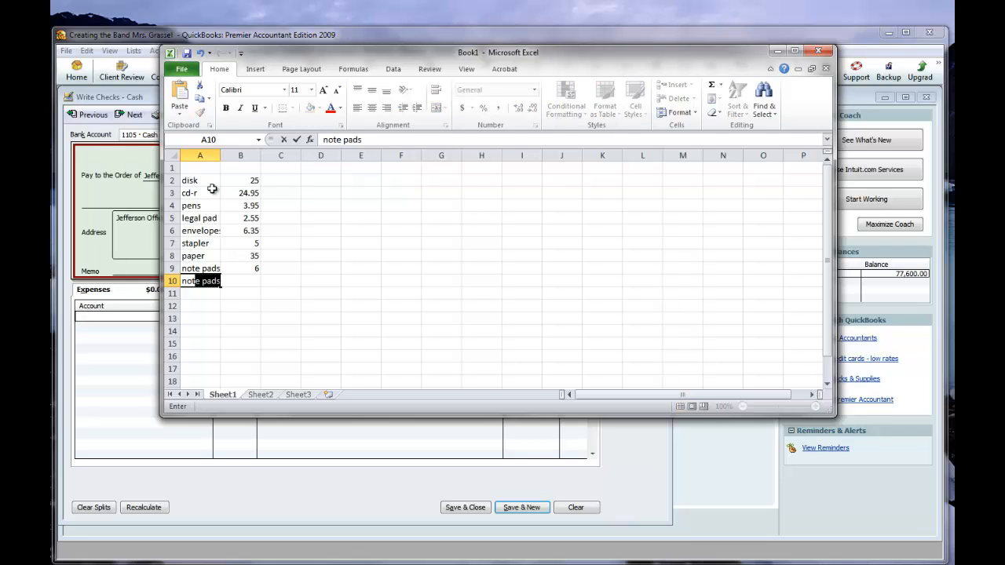
{"action": "type", "text": "mpurt"}
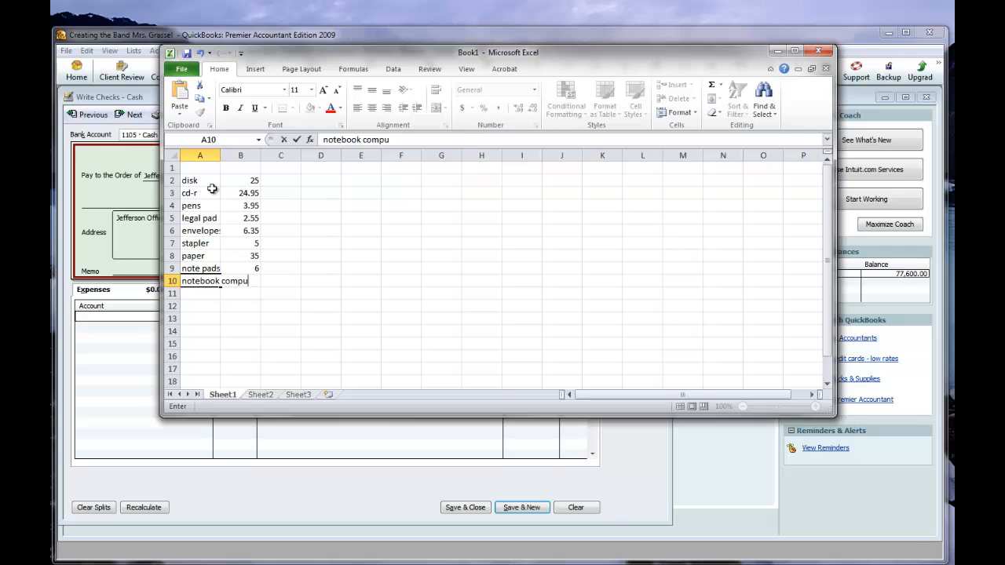
{"action": "key", "text": "BackSpace"}
{"action": "key", "text": "BackSpace"}
{"action": "key", "text": "BackSpace"}
{"action": "type", "text": "ter"}
{"action": "key", "text": "Return"}
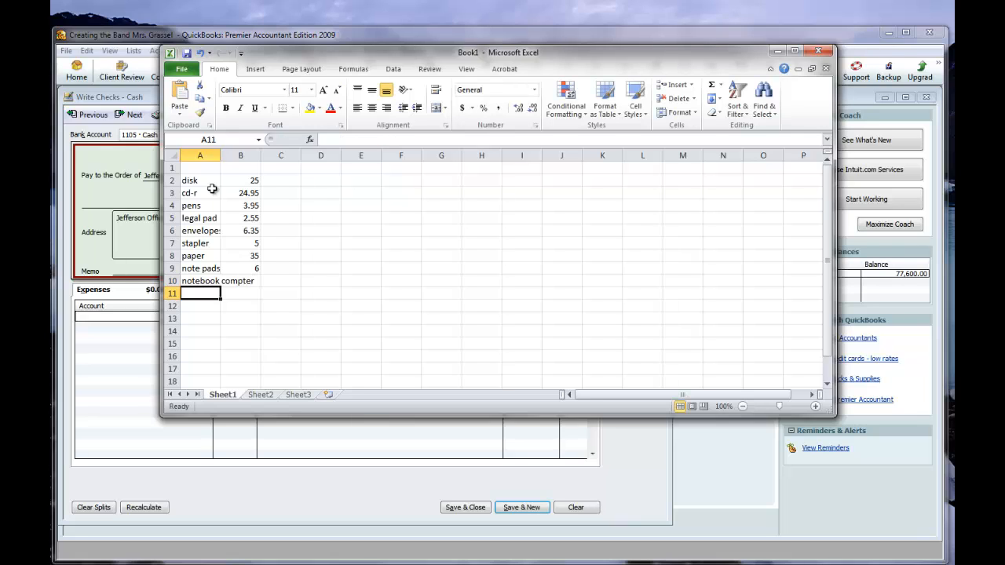
Enter 2155.95 as the notebook computer's price in B10.
{"action": "key", "text": "Up"}
{"action": "key", "text": "Right"}
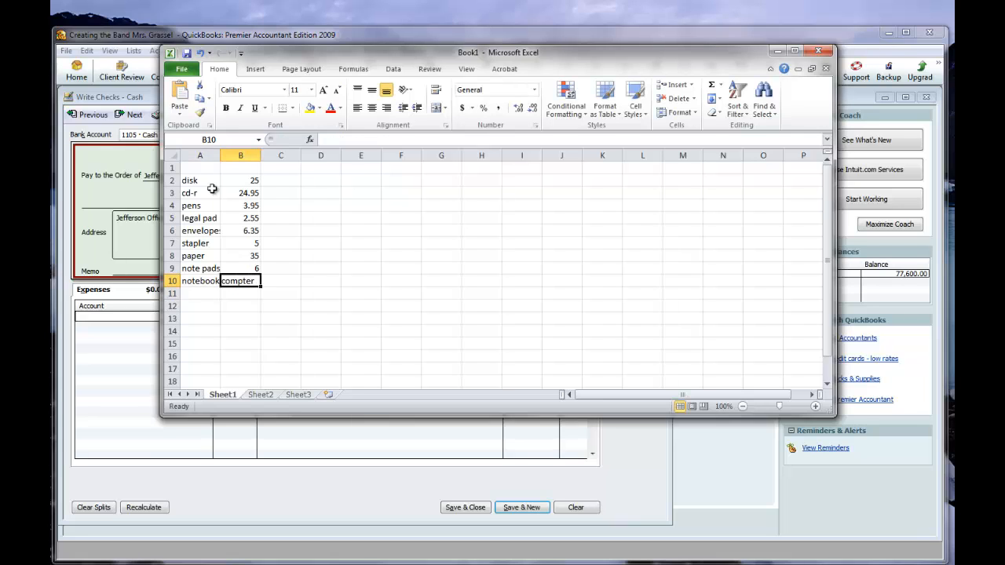
{"action": "type", "text": "2155.9"}
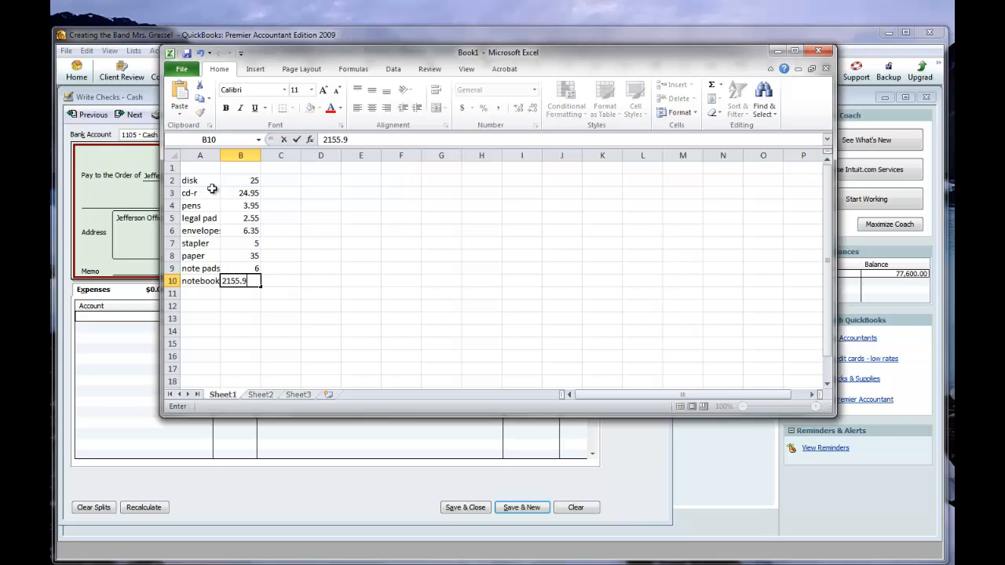
{"action": "type", "text": "5"}
{"action": "key", "text": "Return"}
Add usb cable at 12.99 to the supply list in row 11.
{"action": "key", "text": "Left"}
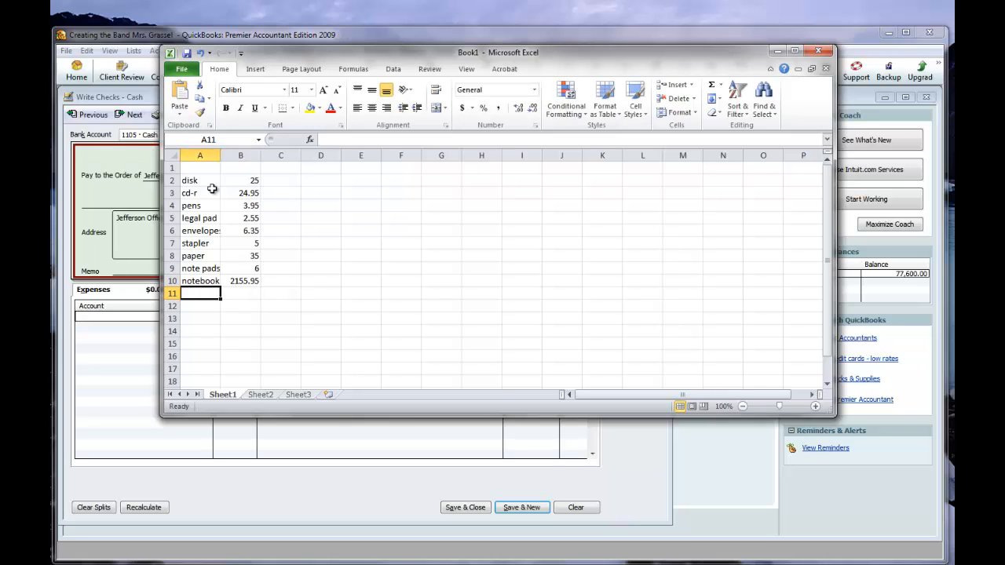
{"action": "type", "text": "usb ca"}
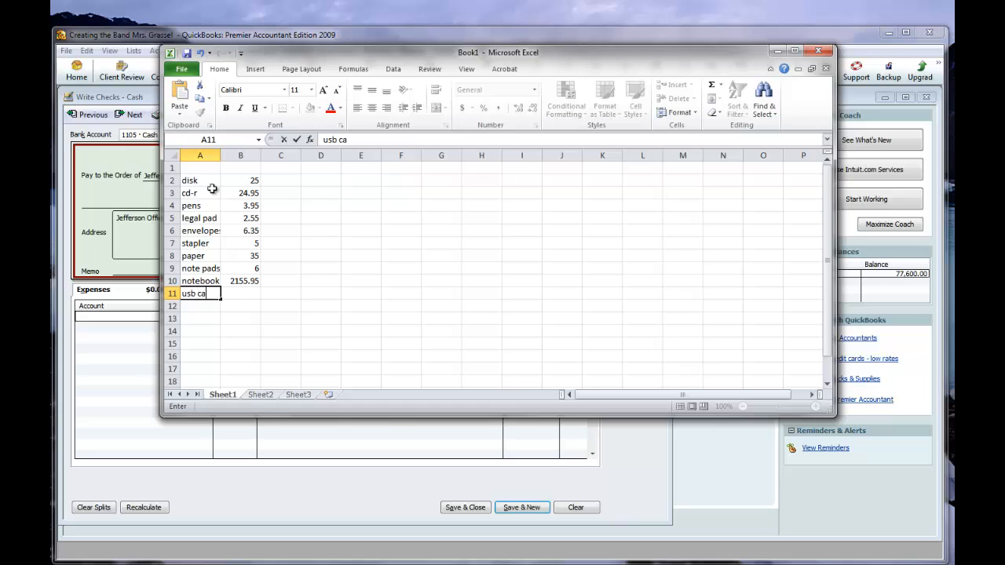
{"action": "type", "text": "ble"}
{"action": "key", "text": "Tab"}
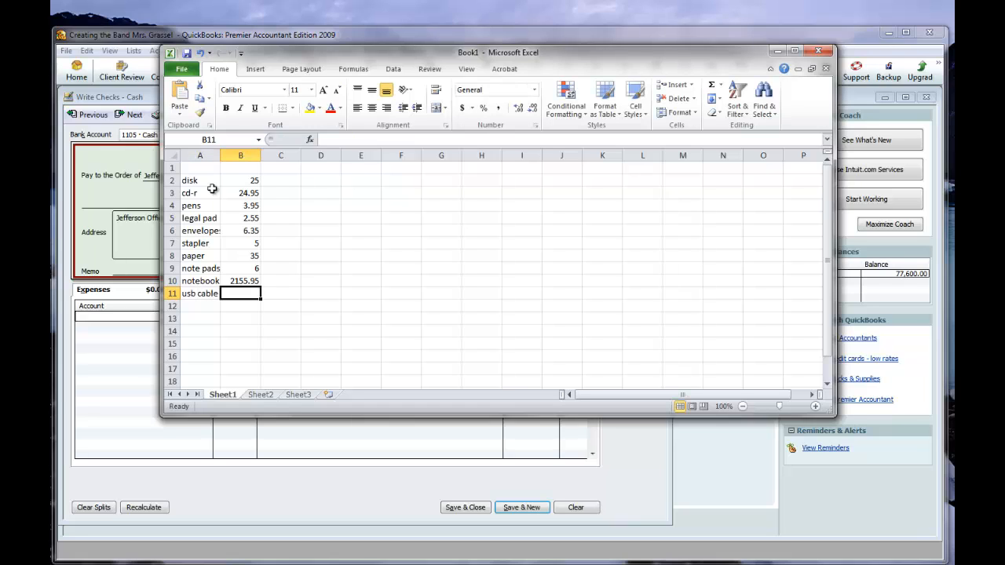
{"action": "type", "text": "12.99"}
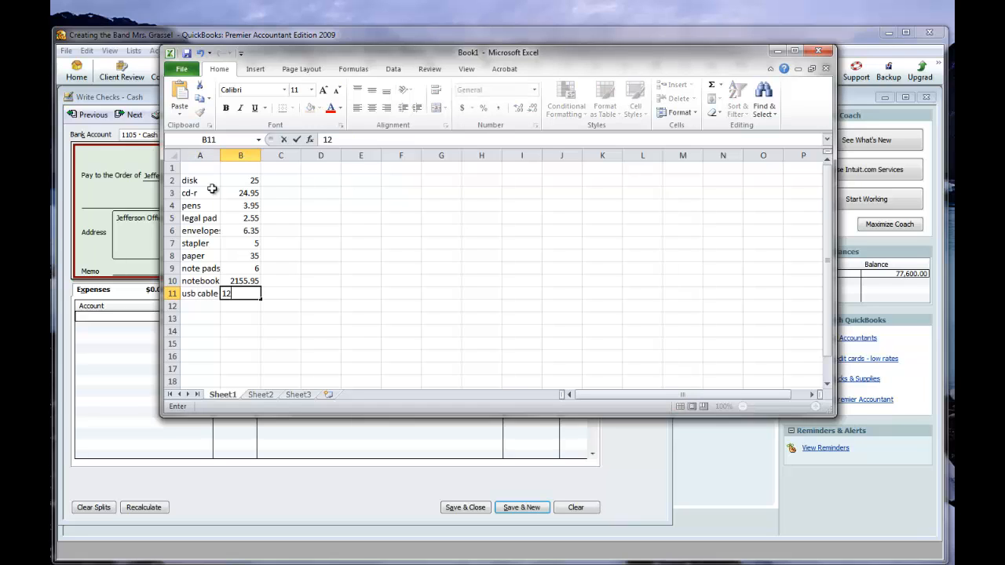
{"action": "key", "text": "Return"}
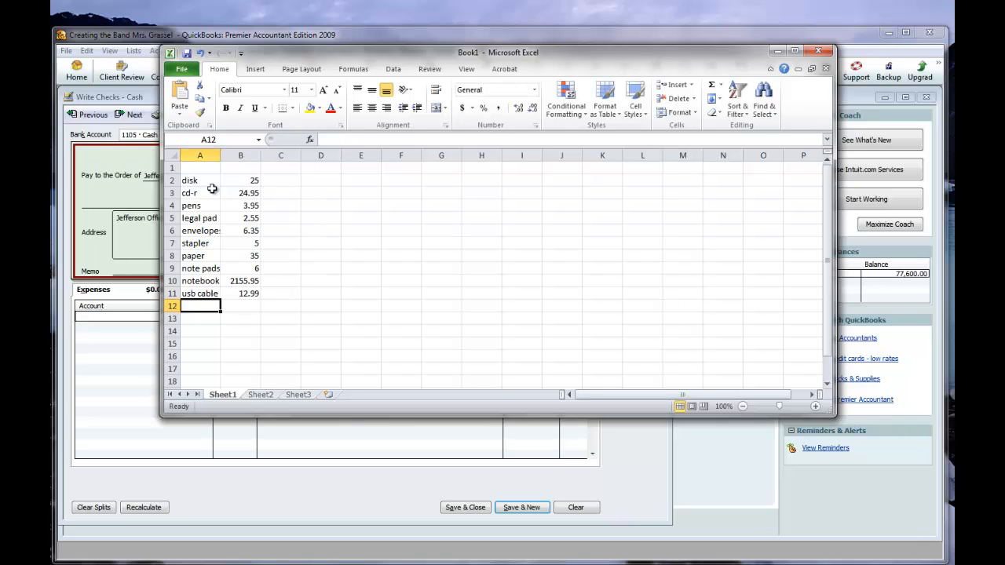
Add surge strip at 19.99 to the supply list in row 12.
{"action": "type", "text": "surge"}
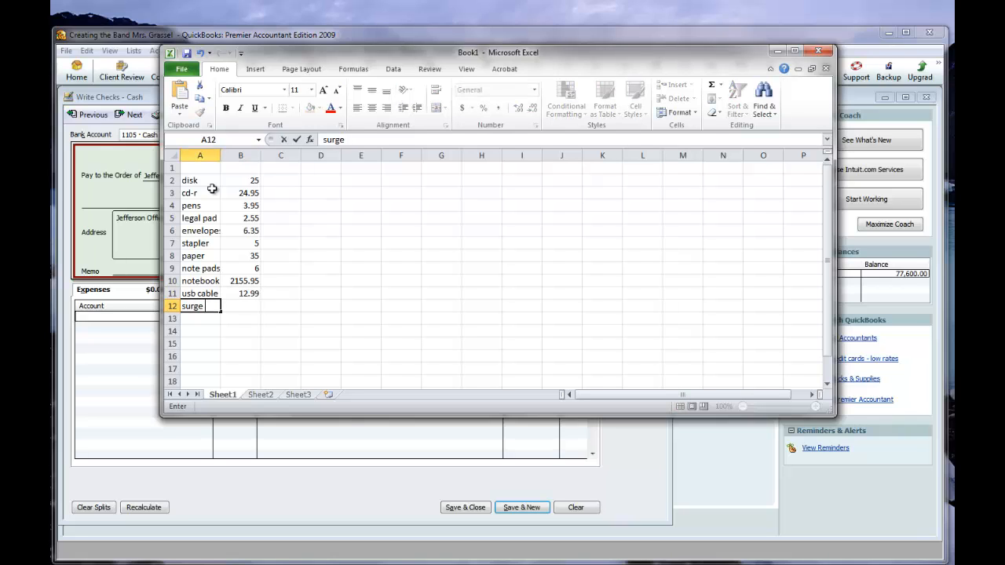
{"action": "type", "text": " strip"}
{"action": "key", "text": "Return"}
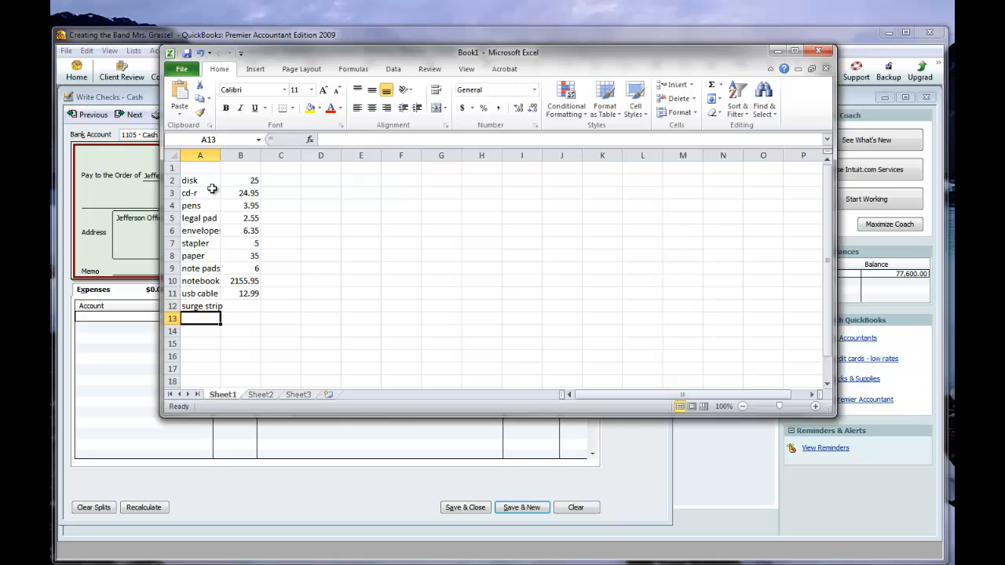
{"action": "key", "text": "Up"}
{"action": "key", "text": "Tab"}
{"action": "type", "text": "19.99"}
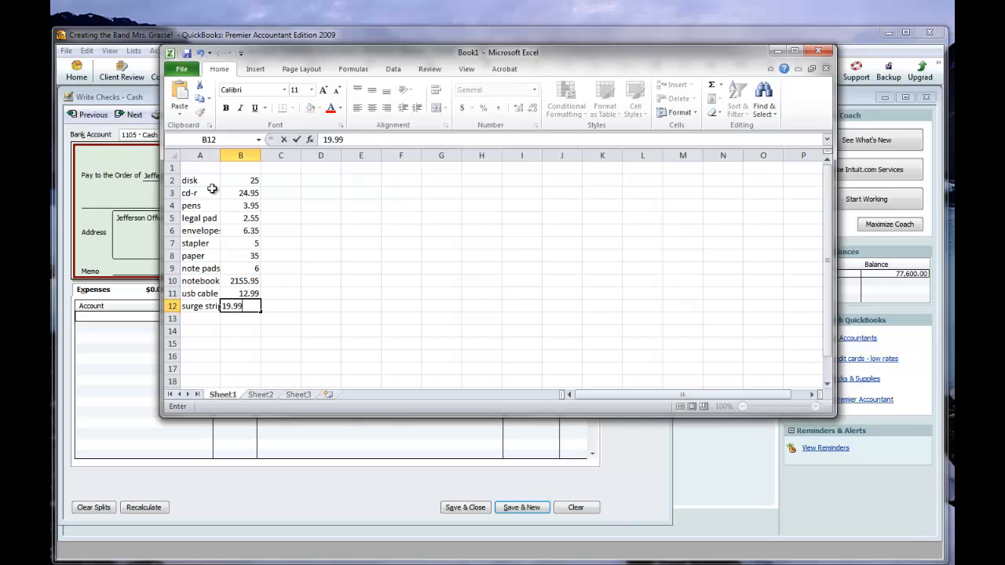
{"action": "key", "text": "Return"}
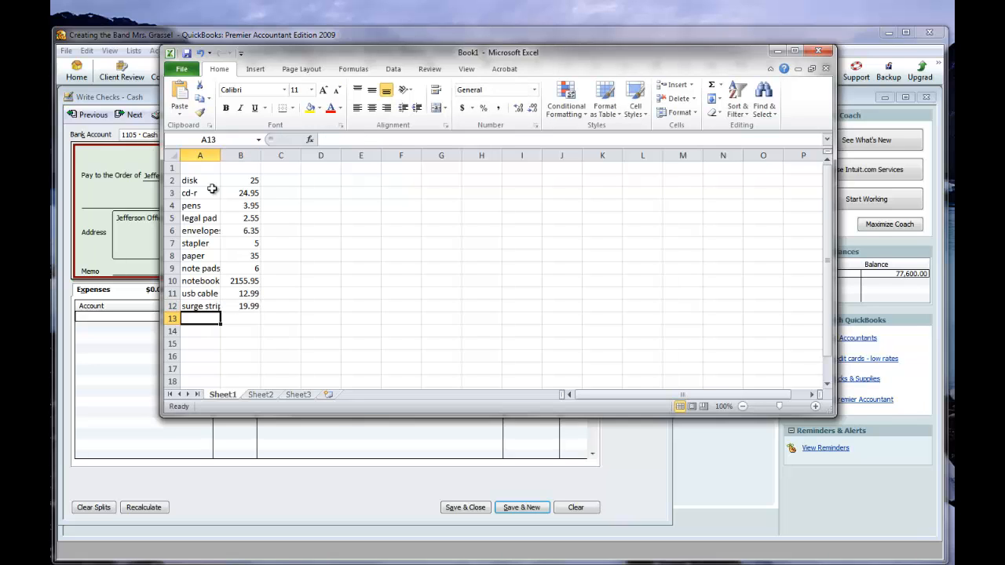
Add printer at 2344 to the supply list in row 13.
{"action": "type", "text": "print"}
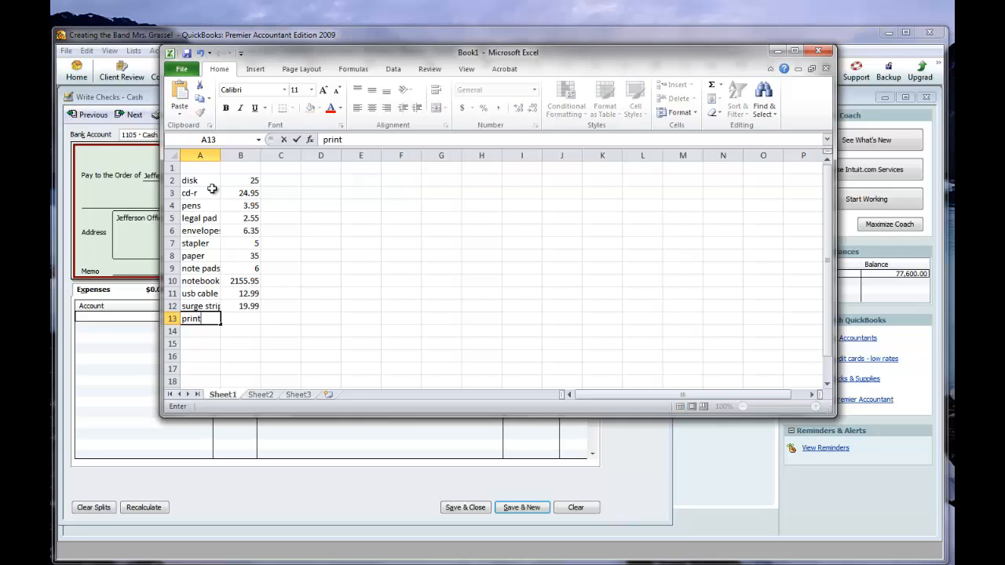
{"action": "type", "text": "er"}
{"action": "key", "text": "Return"}
{"action": "key", "text": "Up"}
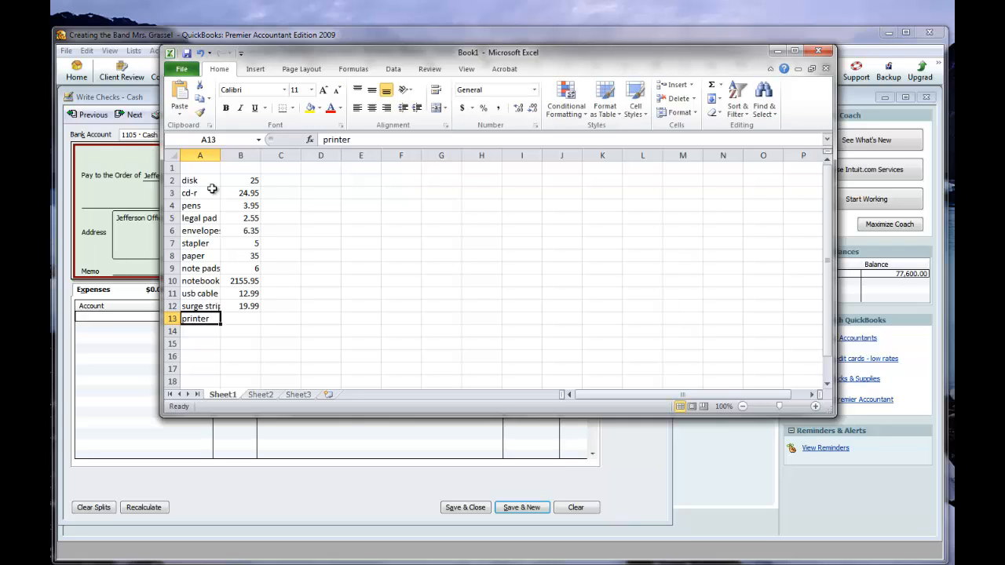
{"action": "key", "text": "Right"}
{"action": "type", "text": "2344"}
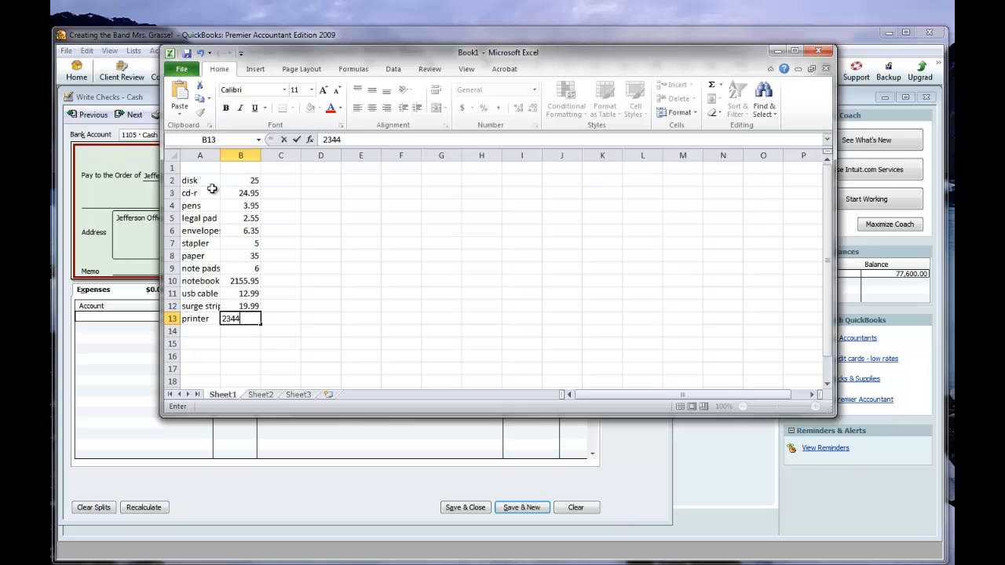
{"action": "key", "text": "Return"}
Fit the width of column A to its longest item name.
{"action": "key", "text": "Left"}
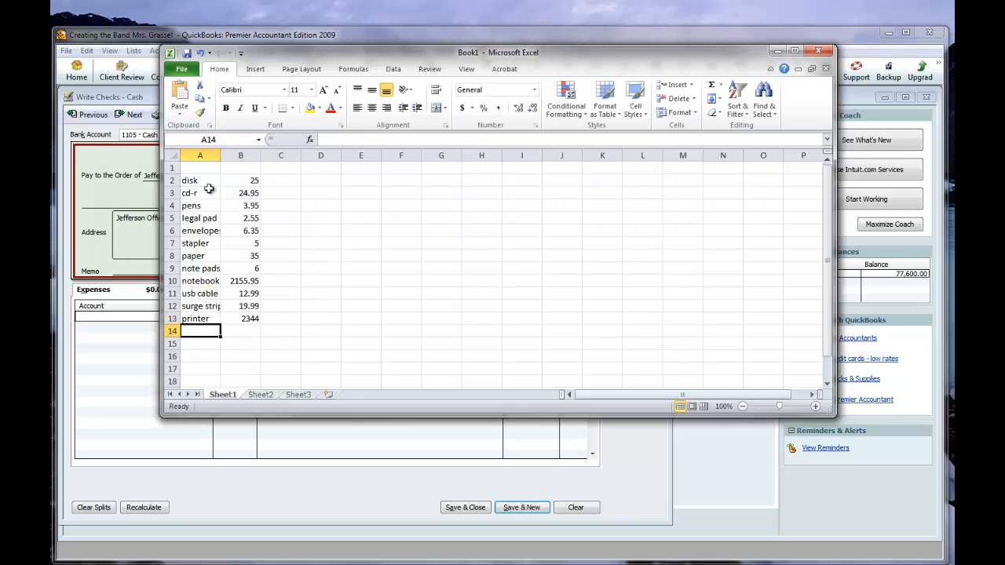
{"action": "double_click", "coordinate": [219, 160]}
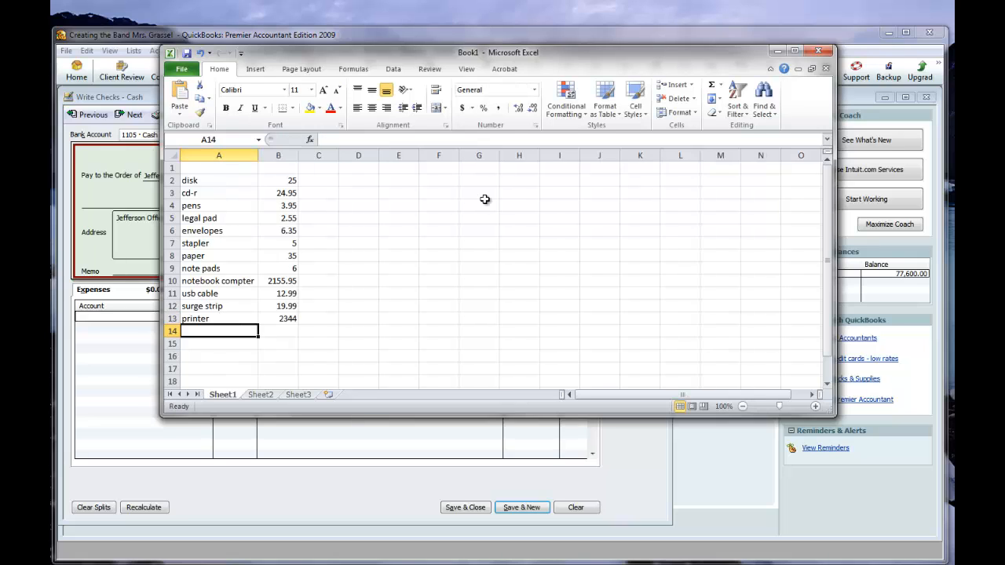
{"action": "left_click", "coordinate": [519, 229]}
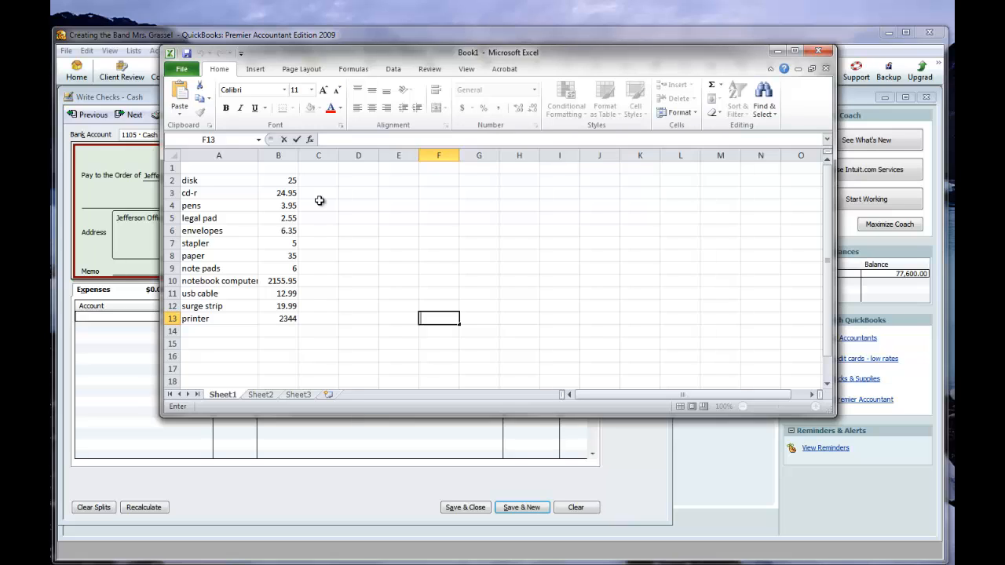
Mark the items from disk through note pads with the category code se in C2:C9.
{"action": "left_click", "coordinate": [321, 181]}
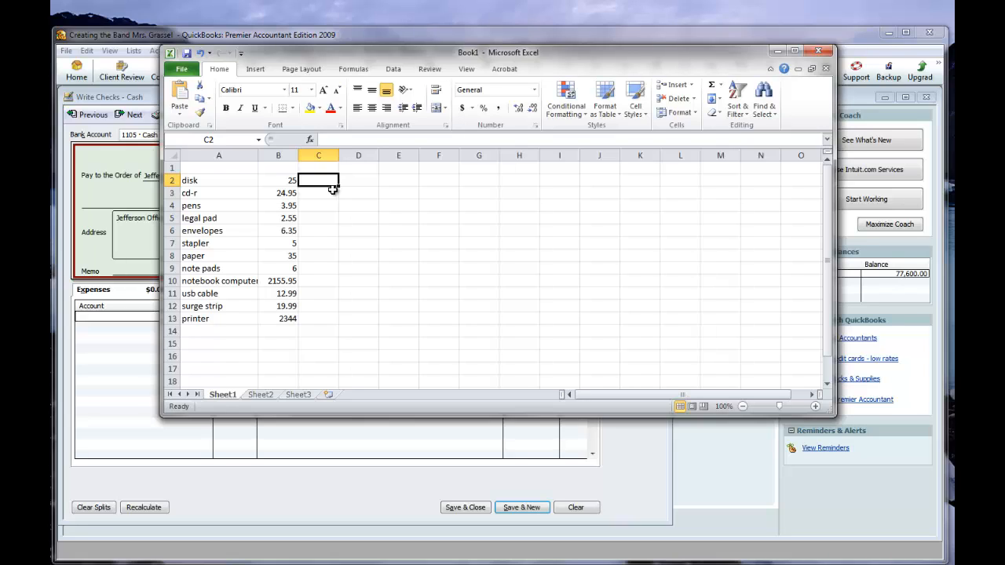
{"action": "type", "text": "se"}
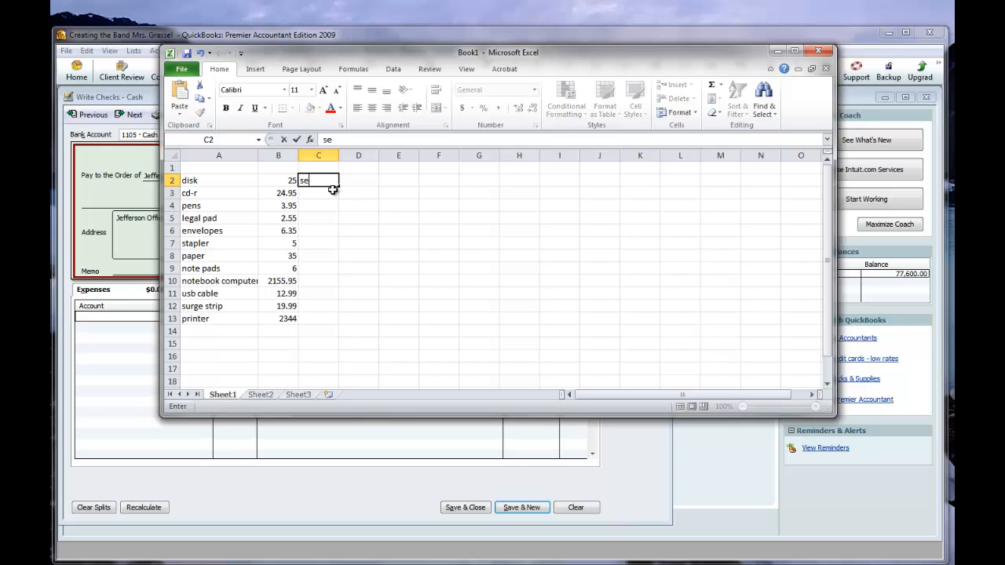
{"action": "key", "text": "Return"}
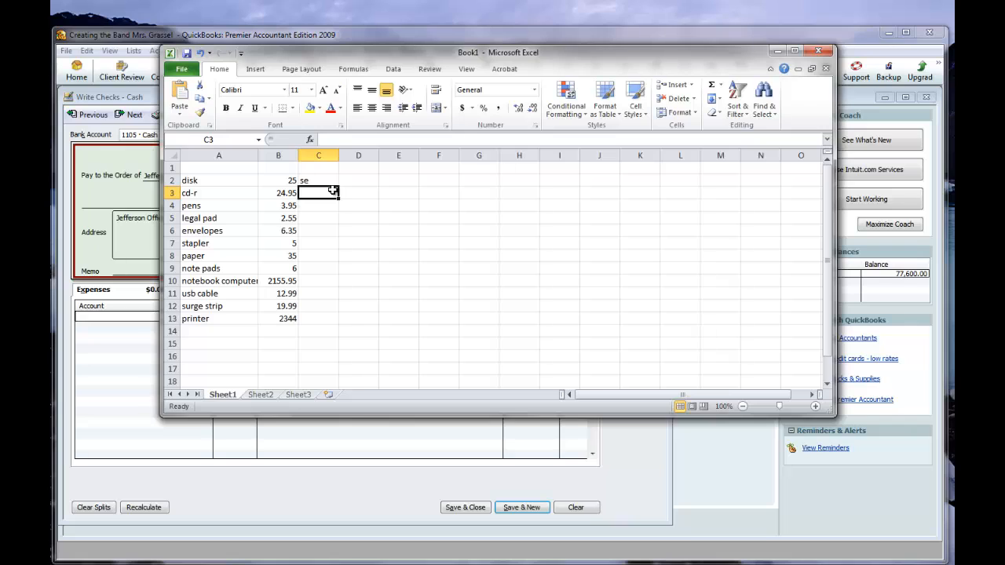
{"action": "type", "text": "se"}
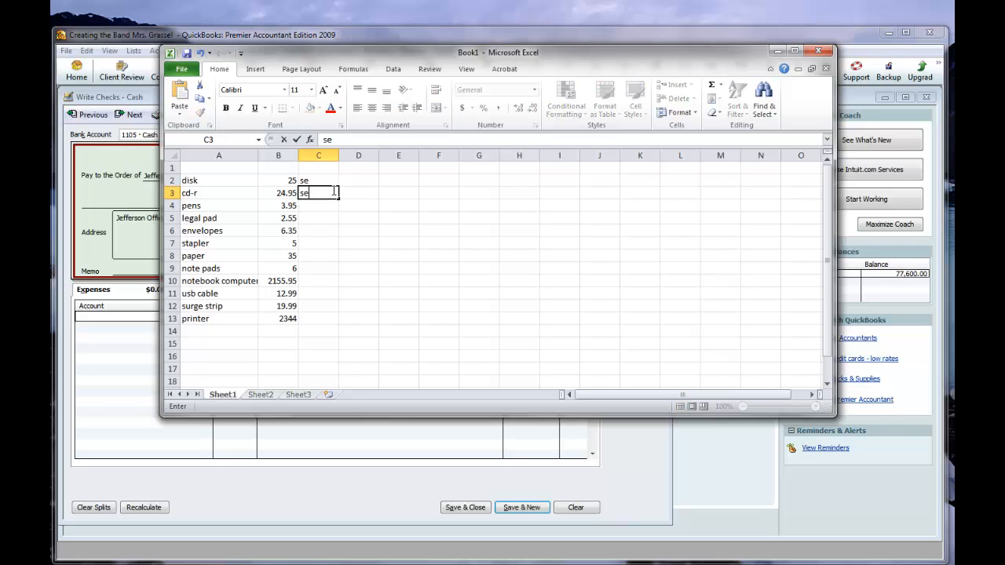
{"action": "key", "text": "Return"}
{"action": "type", "text": "se"}
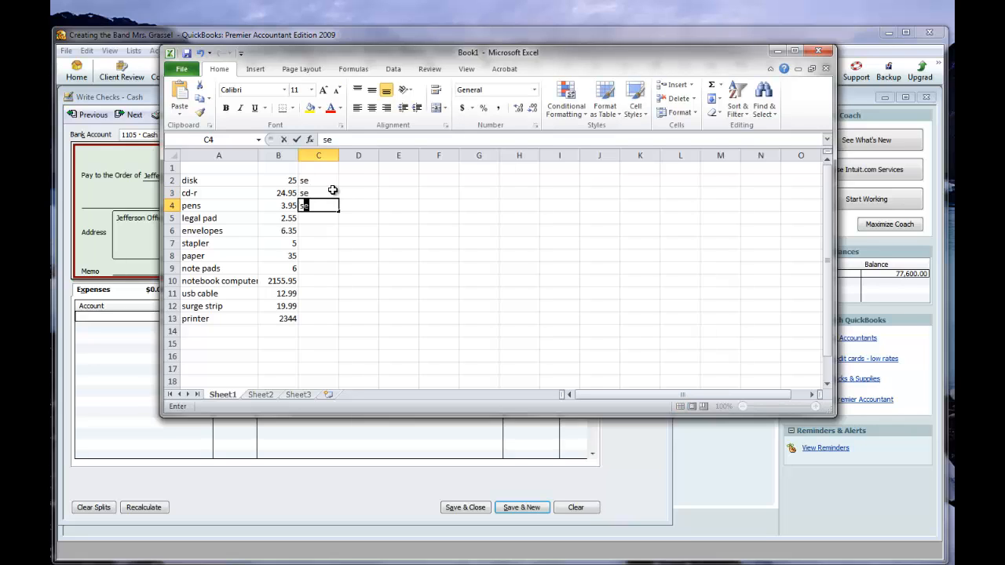
{"action": "key", "text": "Return"}
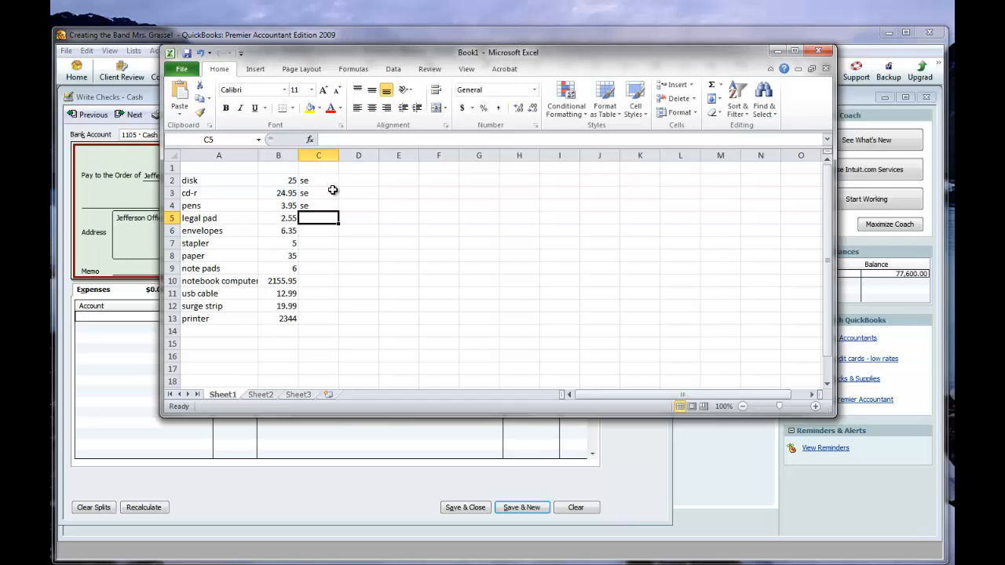
{"action": "type", "text": "se"}
{"action": "key", "text": "Return"}
{"action": "type", "text": "se"}
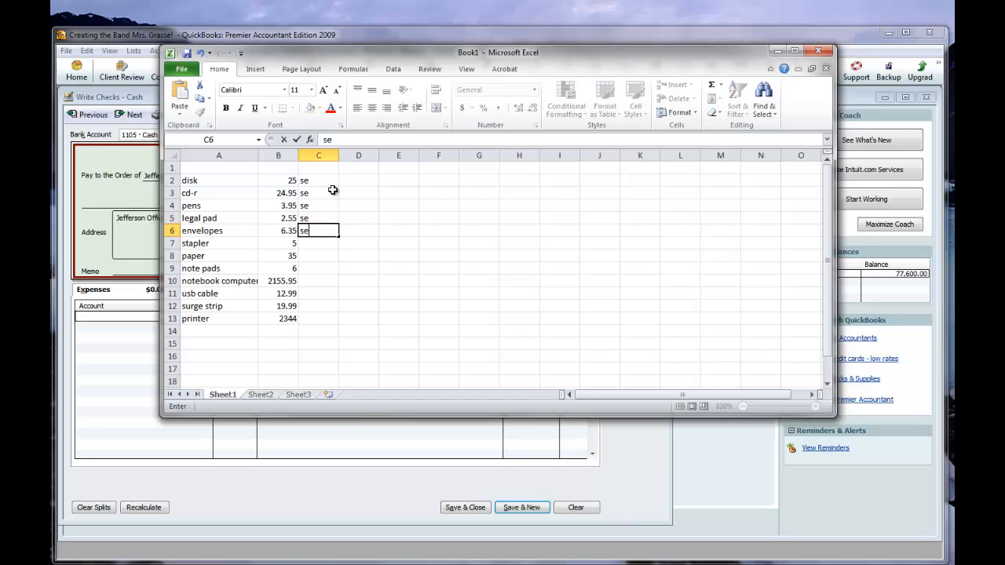
{"action": "key", "text": "Return"}
{"action": "type", "text": "se"}
{"action": "key", "text": "Return"}
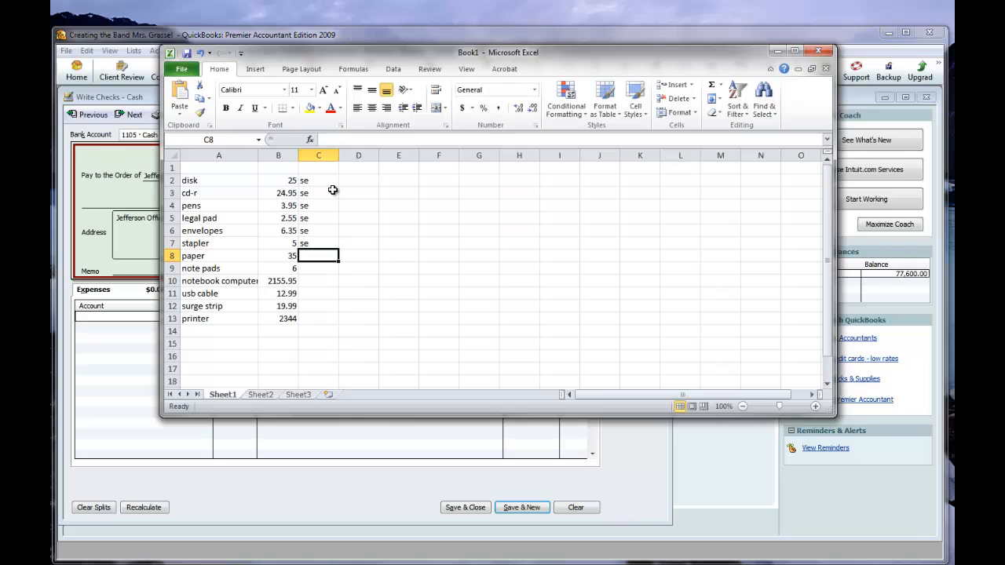
{"action": "type", "text": "se"}
{"action": "key", "text": "Return"}
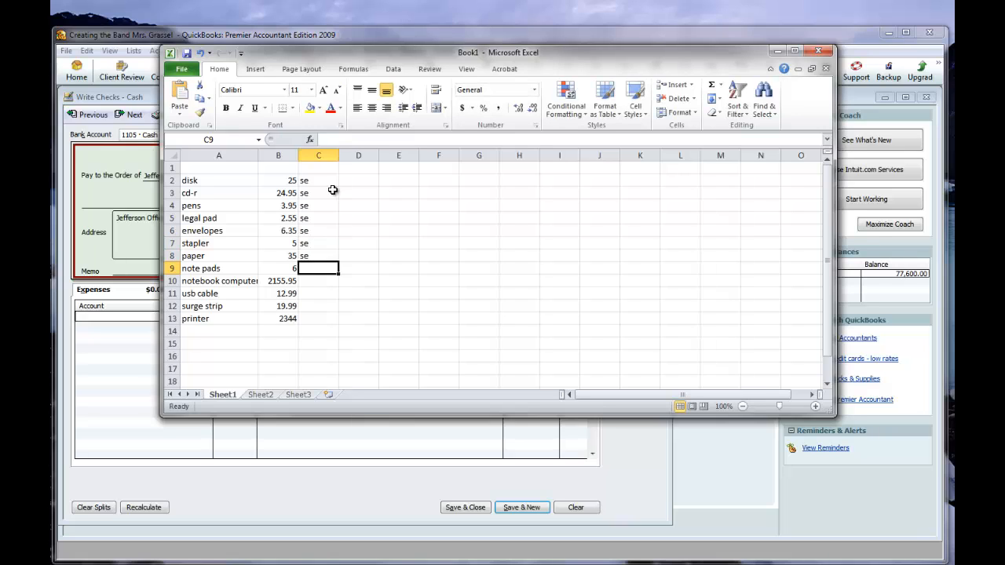
{"action": "type", "text": "se"}
{"action": "key", "text": "Return"}
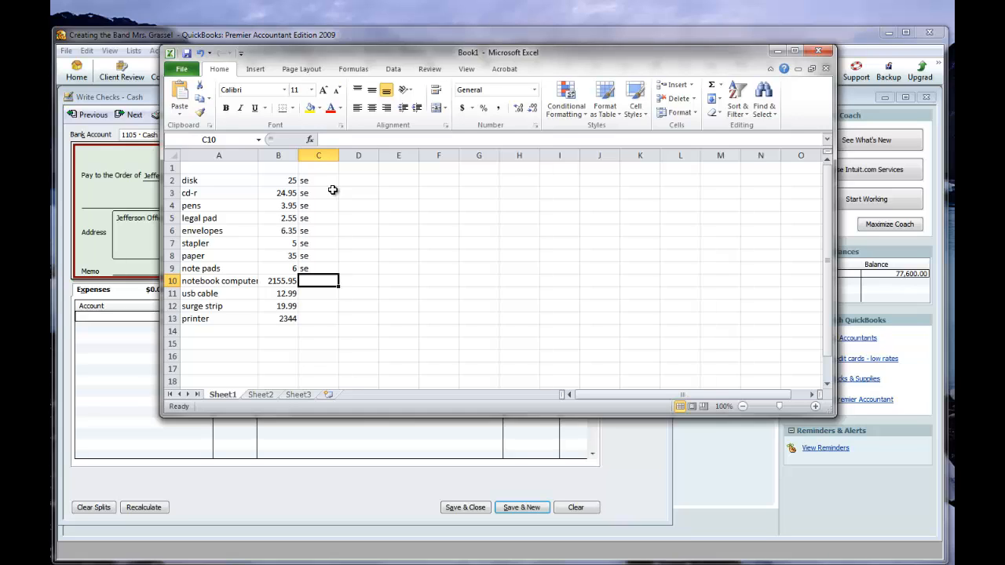
Mark the notebook computer and usb cable with the category code ce in C10:C11.
{"action": "type", "text": "cE"}
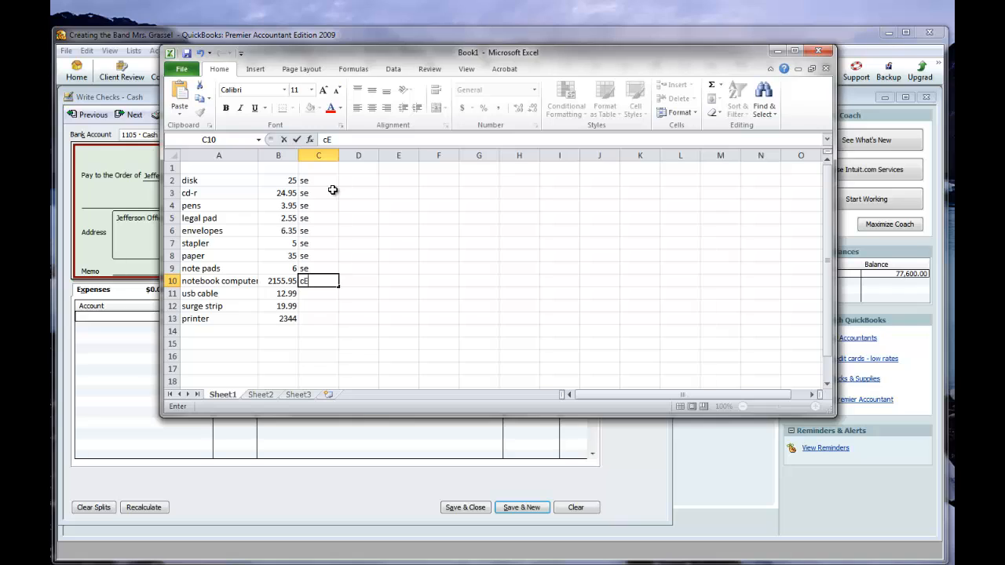
{"action": "key", "text": "BackSpace"}
{"action": "type", "text": "e"}
{"action": "key", "text": "Return"}
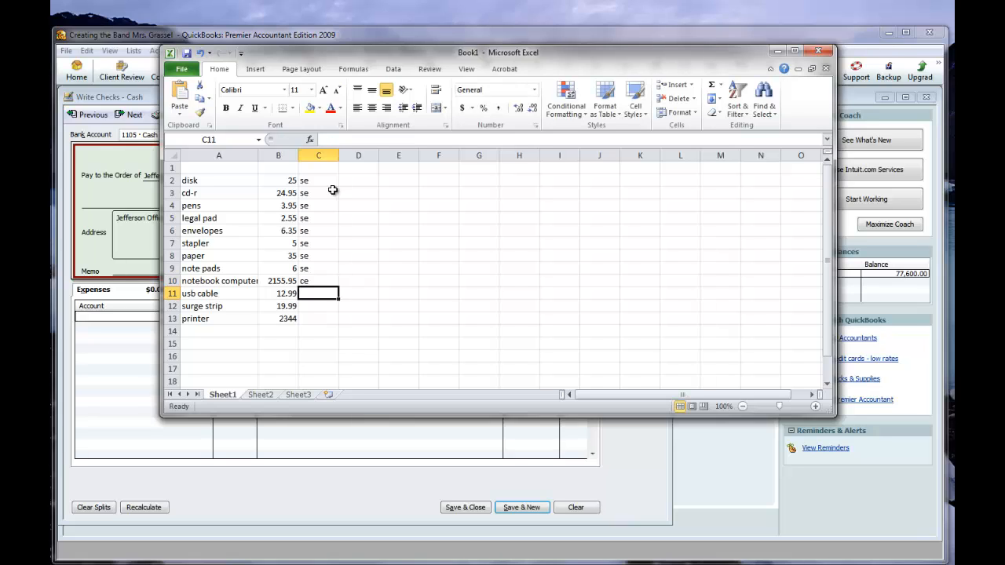
{"action": "type", "text": "c"}
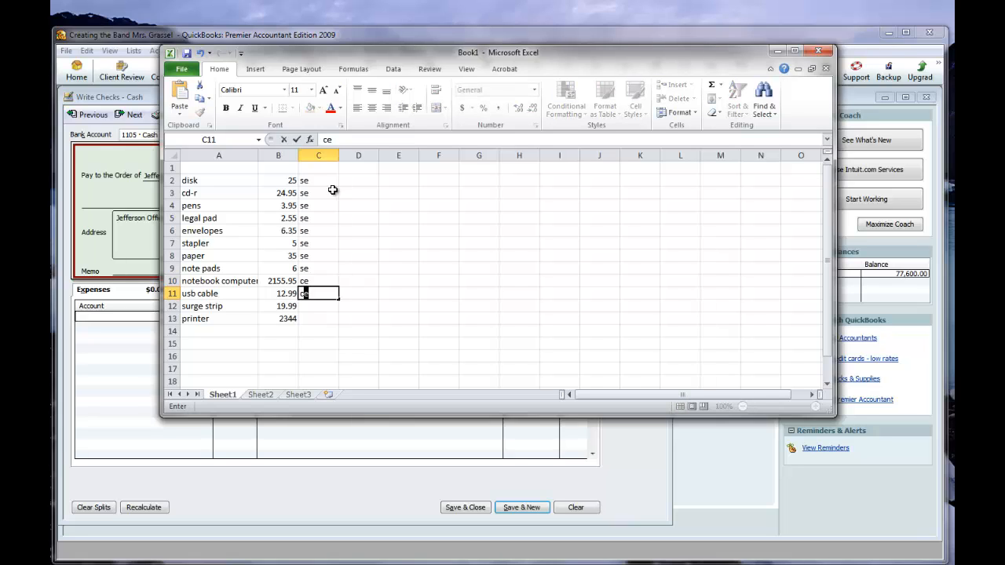
{"action": "type", "text": "e"}
{"action": "key", "text": "Return"}
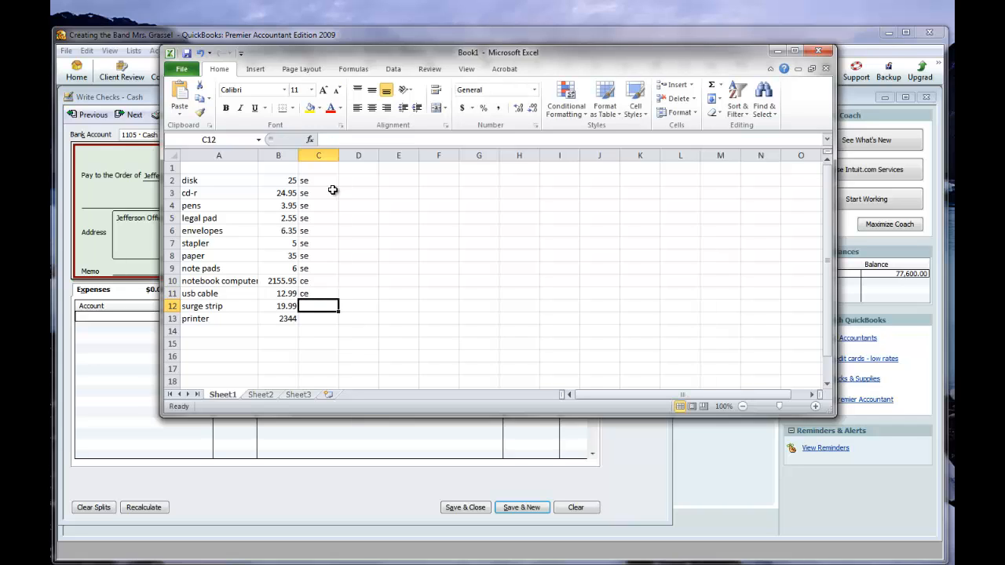
Mark the surge strip and printer with the category code ce in C12:C13.
{"action": "type", "text": "ce"}
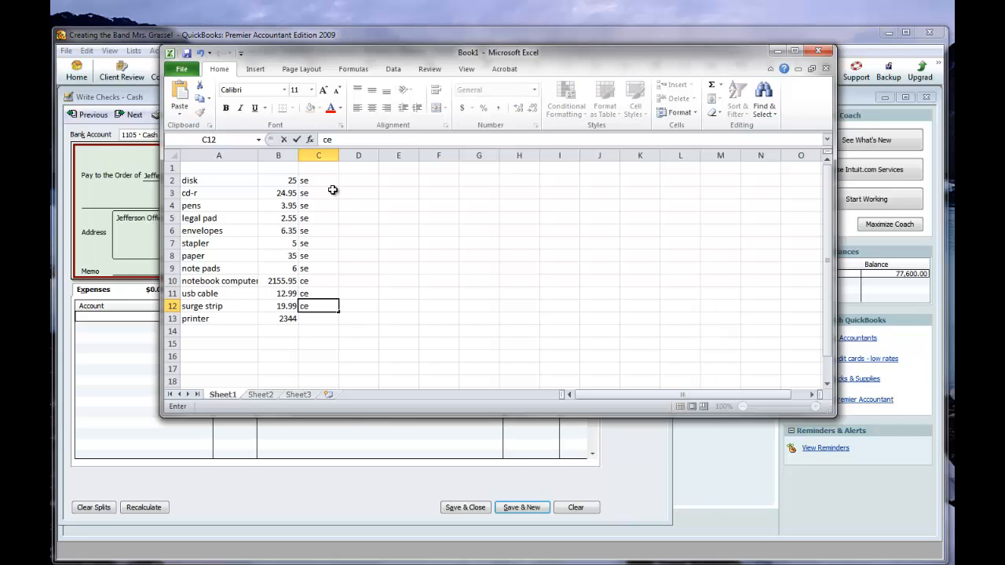
{"action": "key", "text": "Return"}
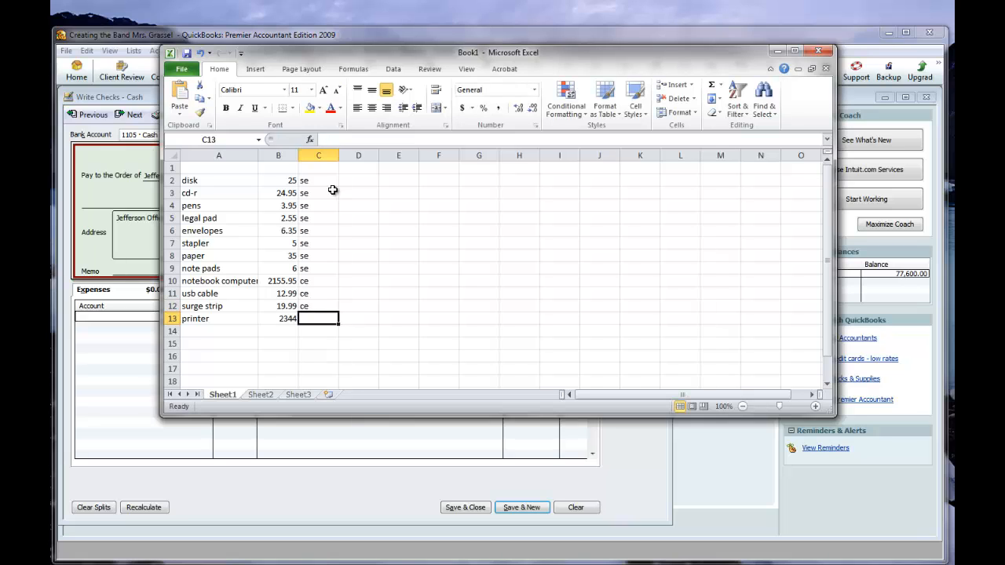
{"action": "type", "text": "ce"}
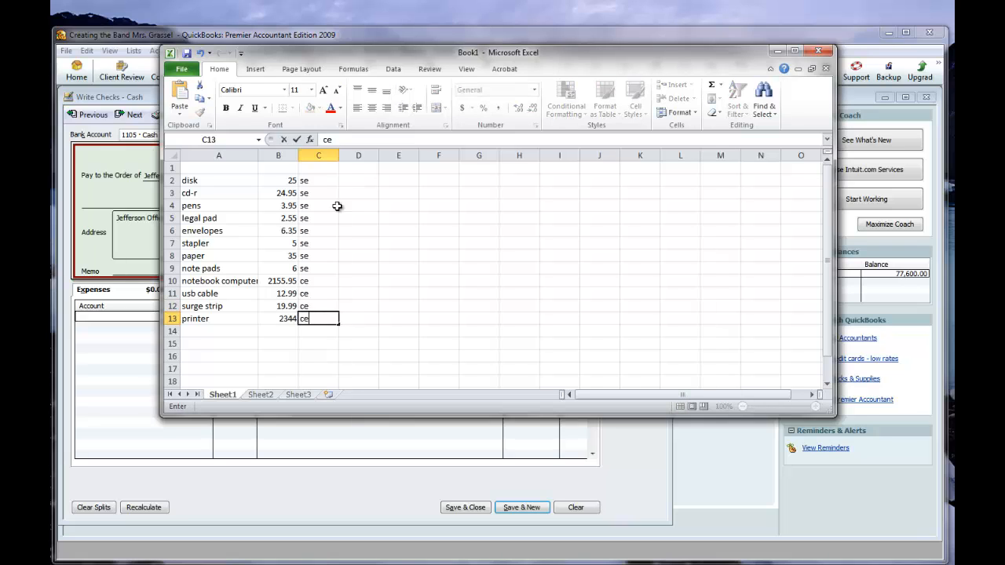
{"action": "left_click", "coordinate": [440, 279]}
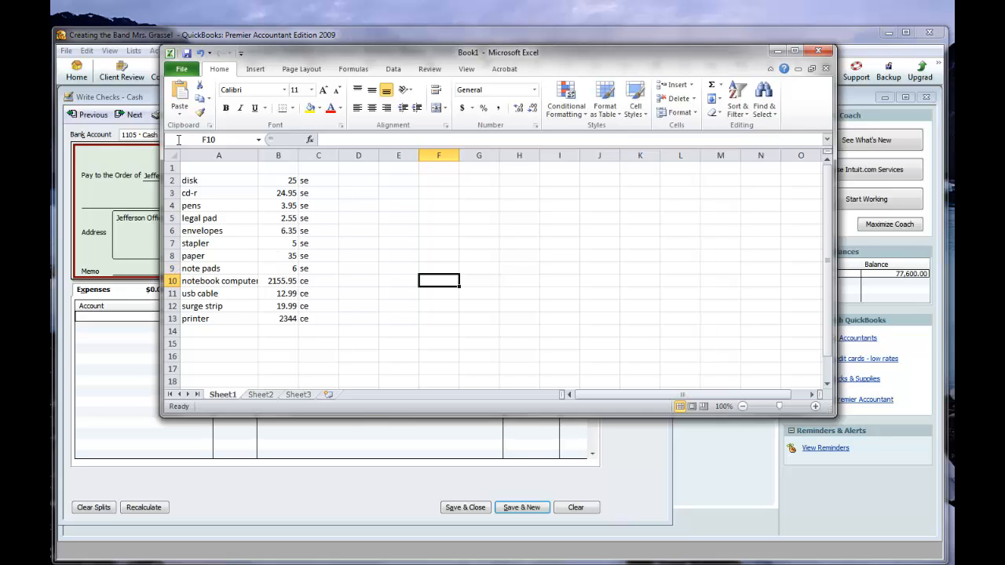
Insert two blank rows above the notebook computer row to separate the se items from the ce items.
{"action": "left_click", "coordinate": [173, 284]}
{"action": "right_click", "coordinate": [174, 283]}
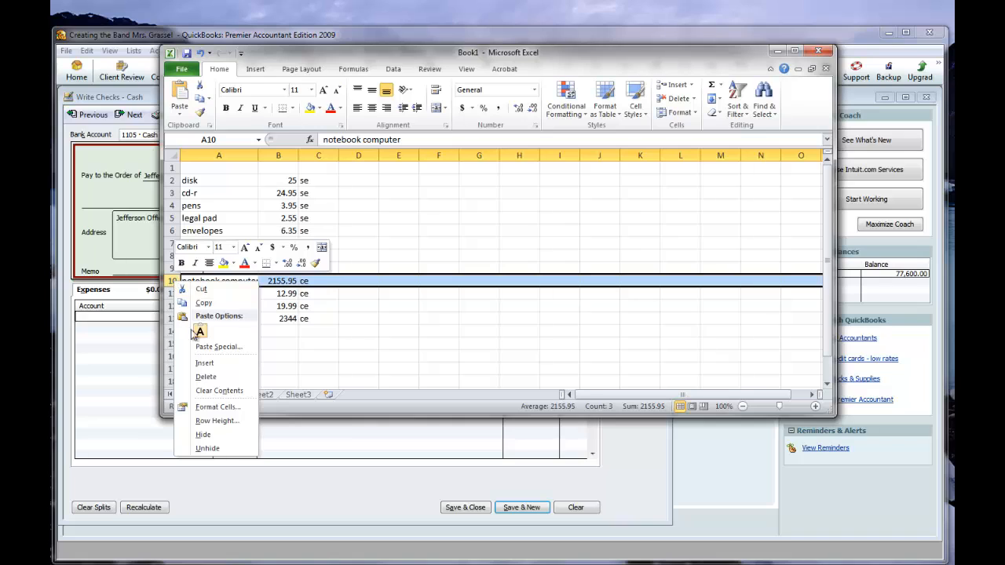
{"action": "left_click", "coordinate": [202, 362]}
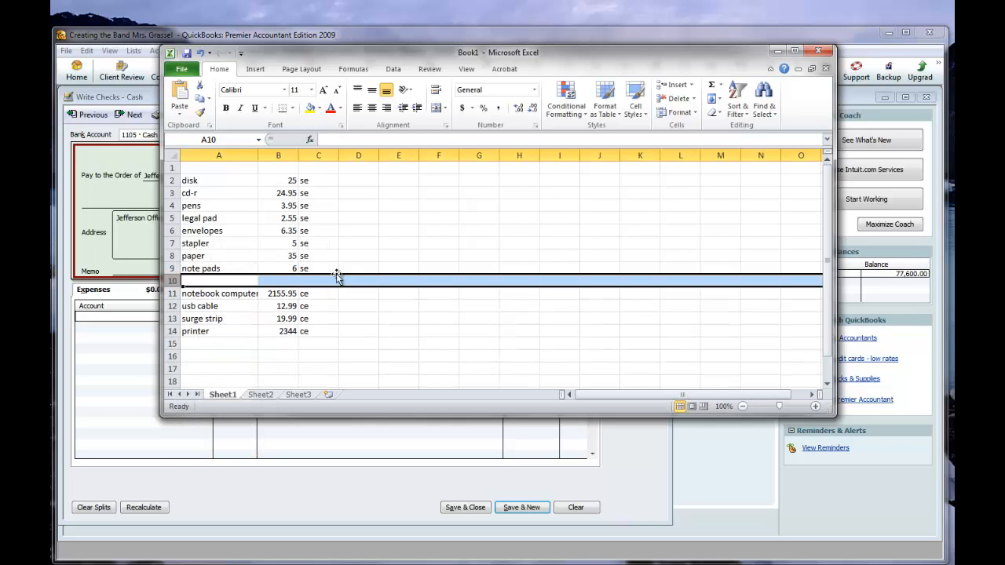
{"action": "left_click", "coordinate": [287, 281]}
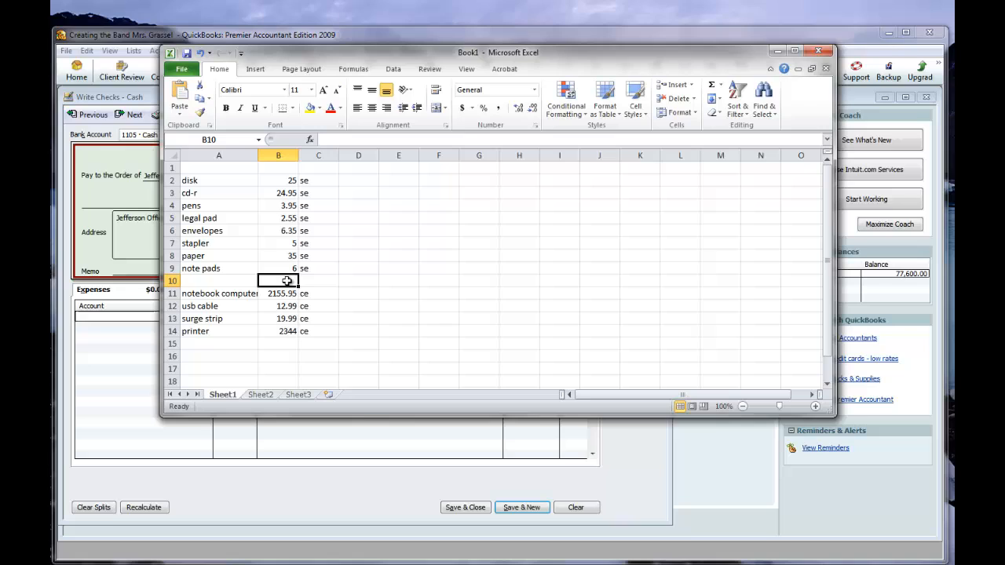
{"action": "left_click", "coordinate": [171, 281]}
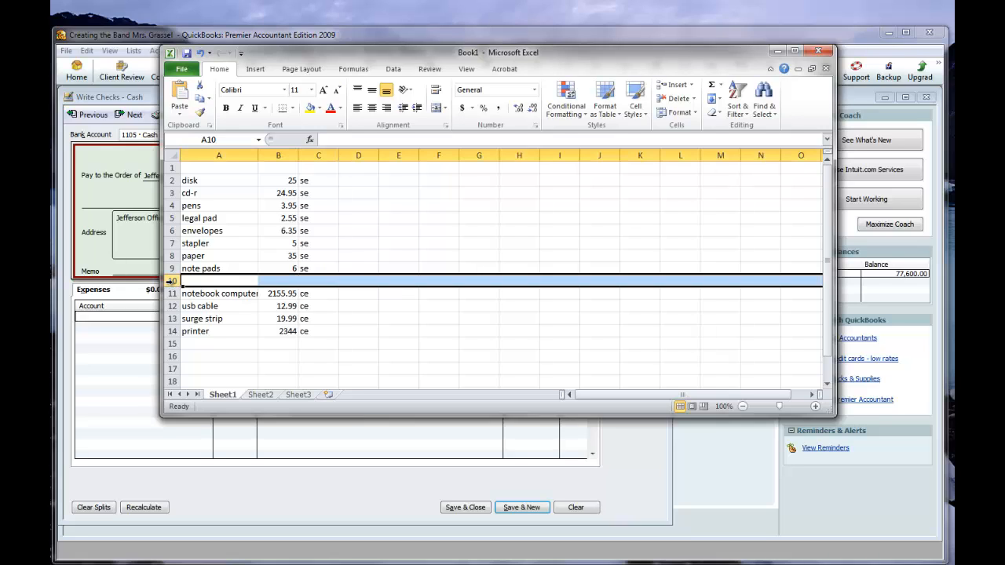
{"action": "right_click", "coordinate": [171, 281]}
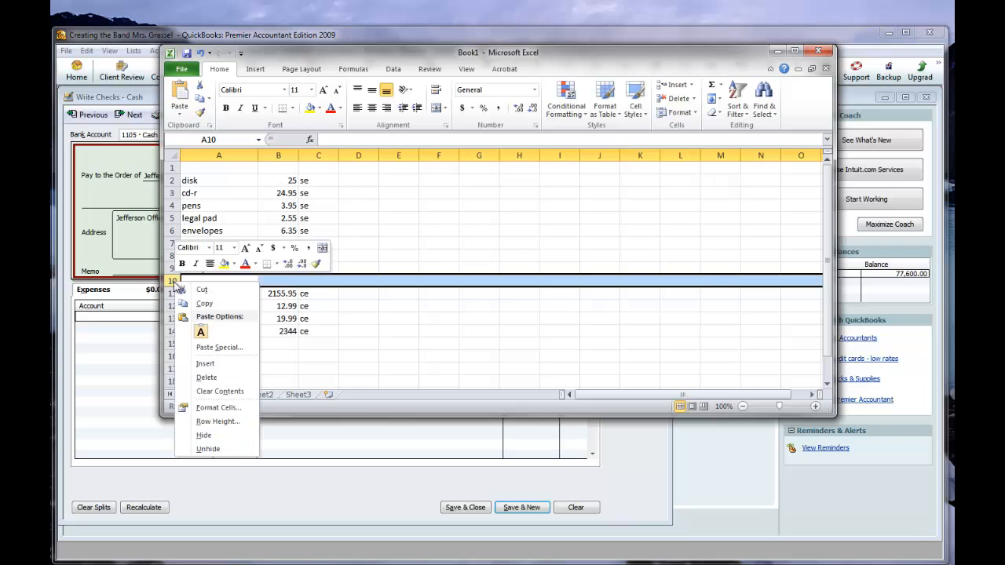
{"action": "left_click", "coordinate": [214, 366]}
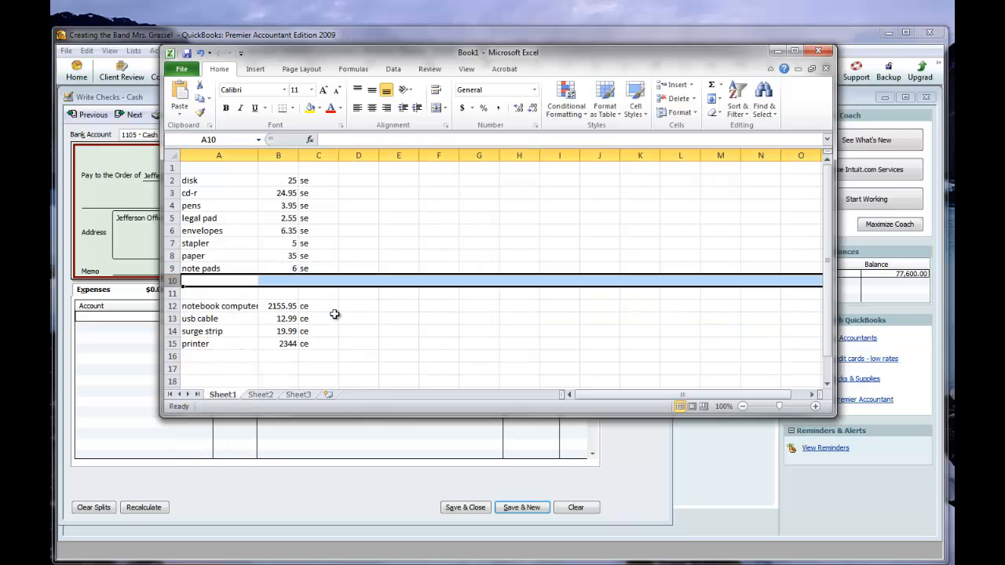
Total the se item amounts in B10 with =SUM(B2:B9).
{"action": "left_click", "coordinate": [284, 281]}
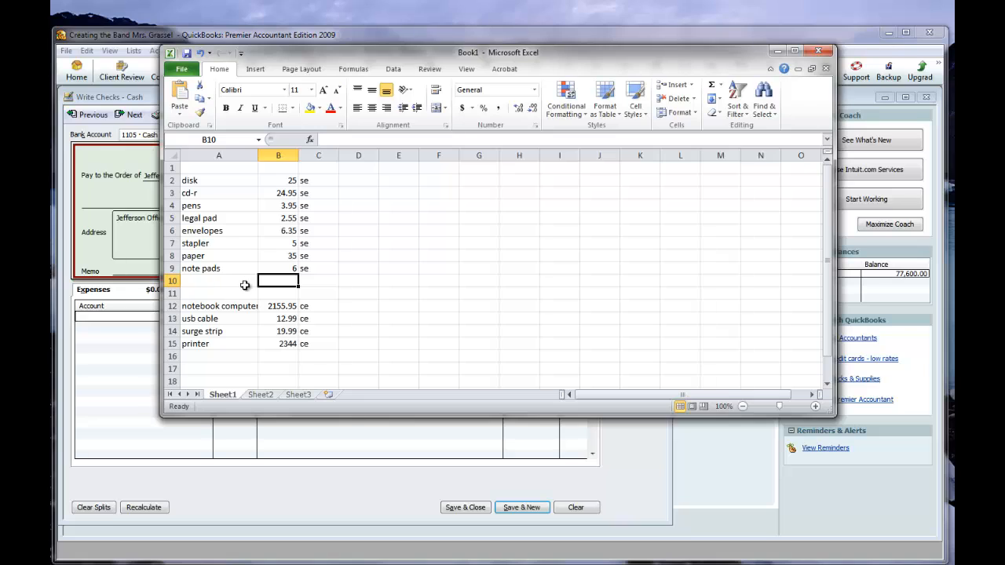
{"action": "left_click", "coordinate": [208, 284]}
{"action": "left_click", "coordinate": [293, 283]}
{"action": "type", "text": "="}
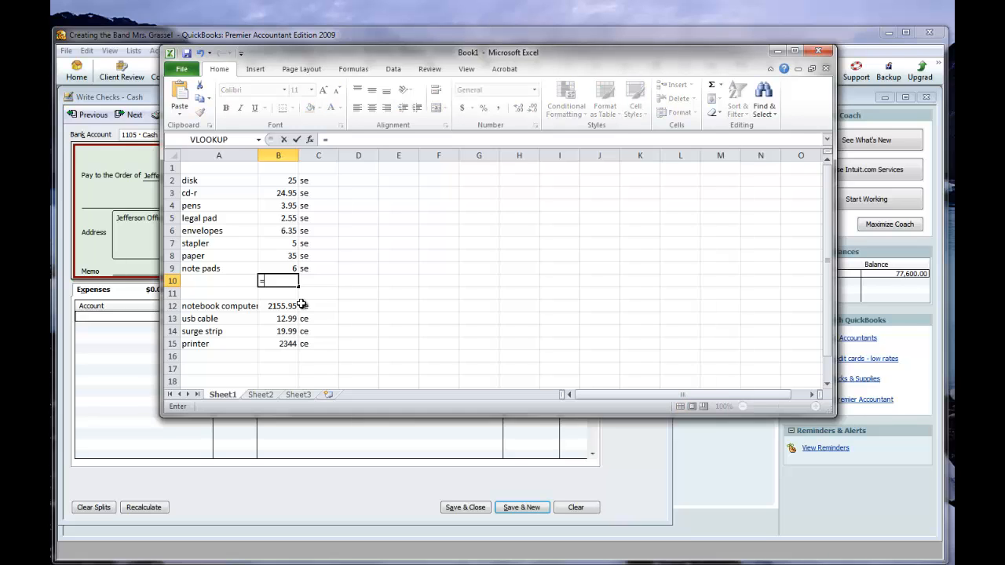
{"action": "type", "text": "sum"}
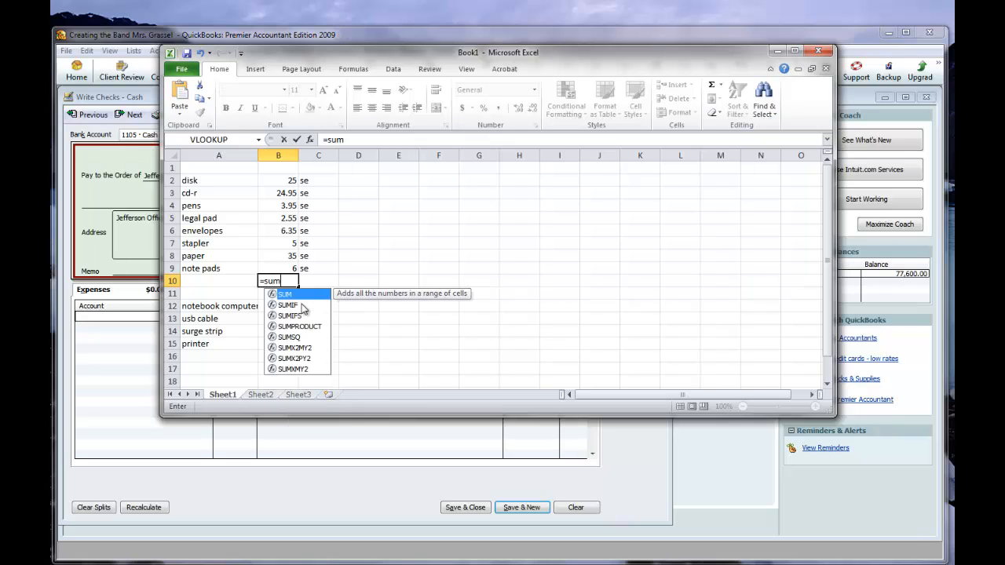
{"action": "type", "text": "("}
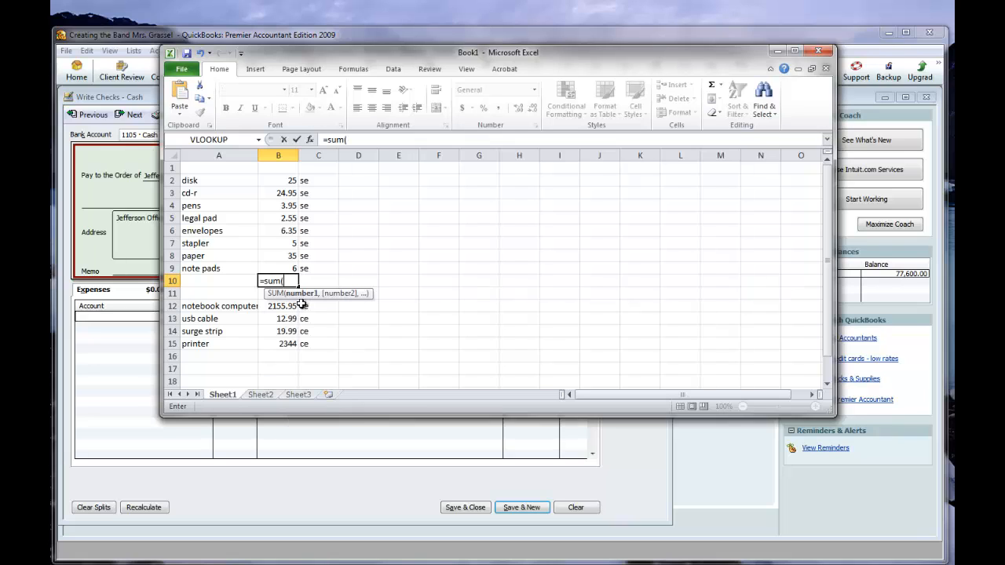
{"action": "left_click", "coordinate": [289, 185]}
{"action": "left_click_drag", "start_coordinate": [289, 189], "coordinate": [285, 271]}
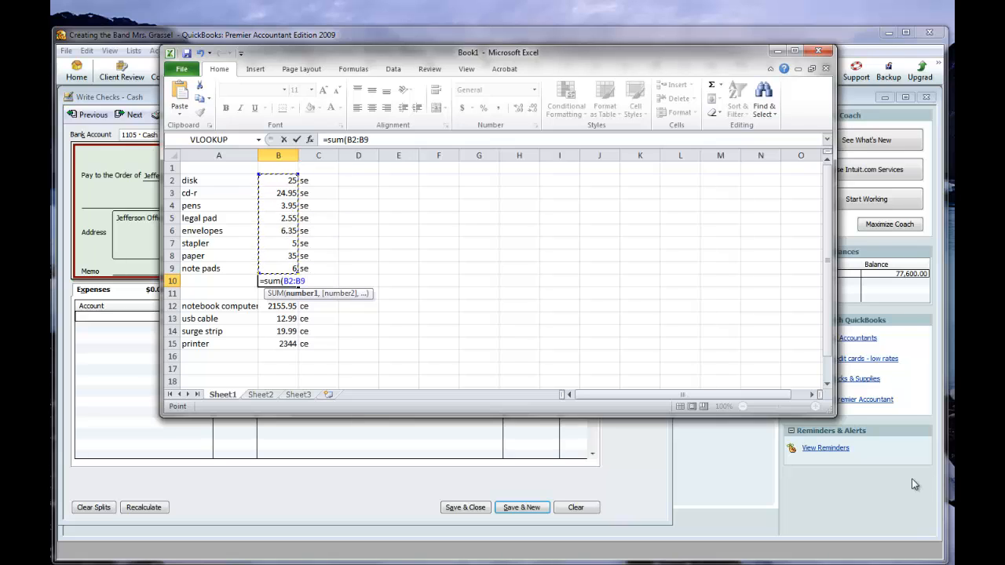
{"action": "type", "text": ")"}
{"action": "key", "text": "Return"}
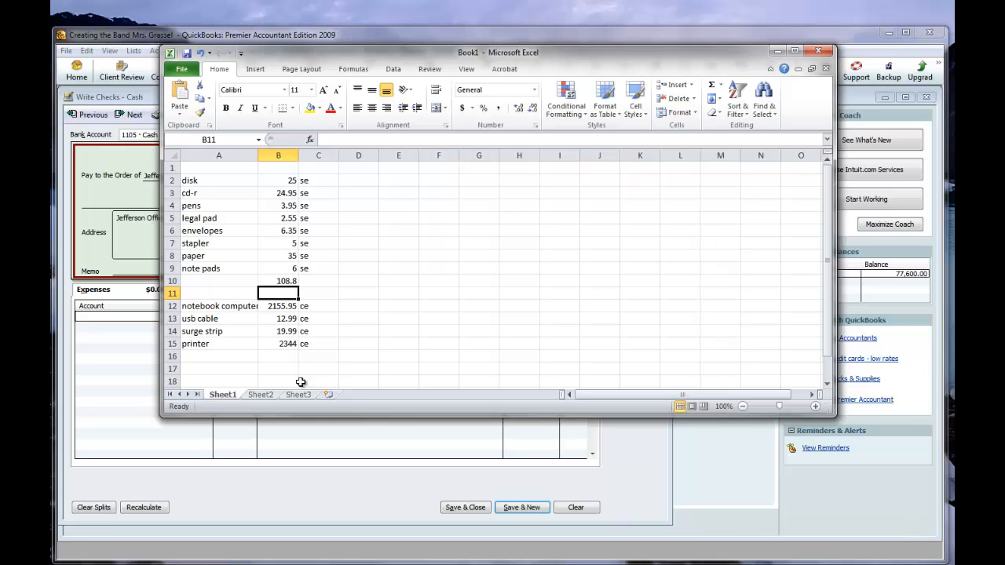
Add sales tax to the se total in B10 by multiplying its sum by 1.0625.
{"action": "left_click", "coordinate": [284, 280]}
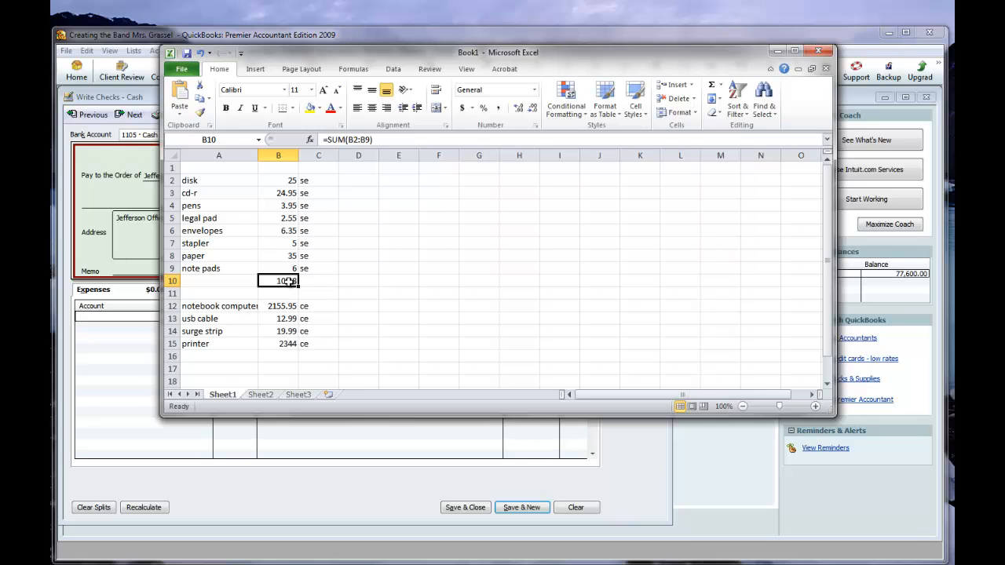
{"action": "left_click", "coordinate": [385, 140]}
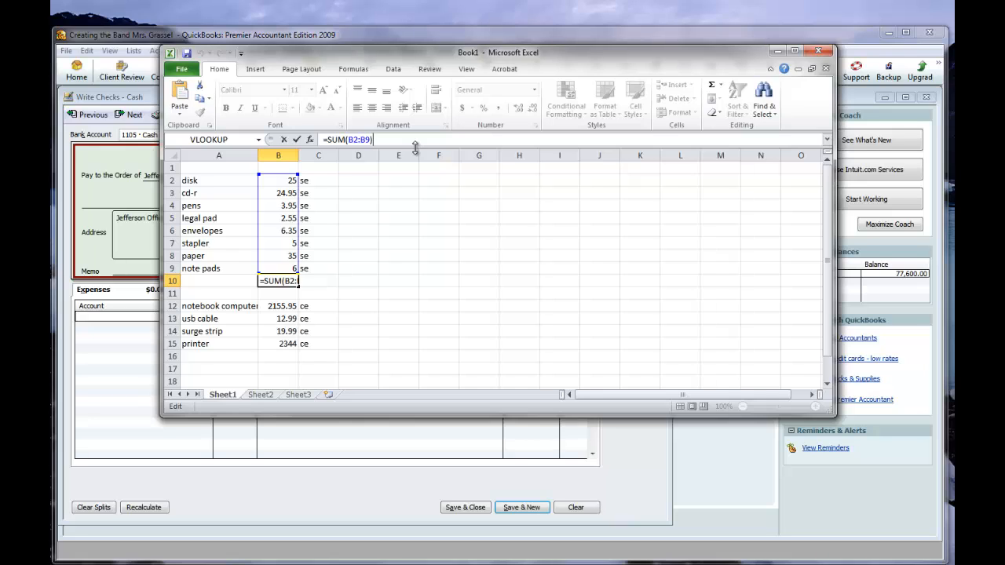
{"action": "type", "text": "*1.0625"}
{"action": "key", "text": "Return"}
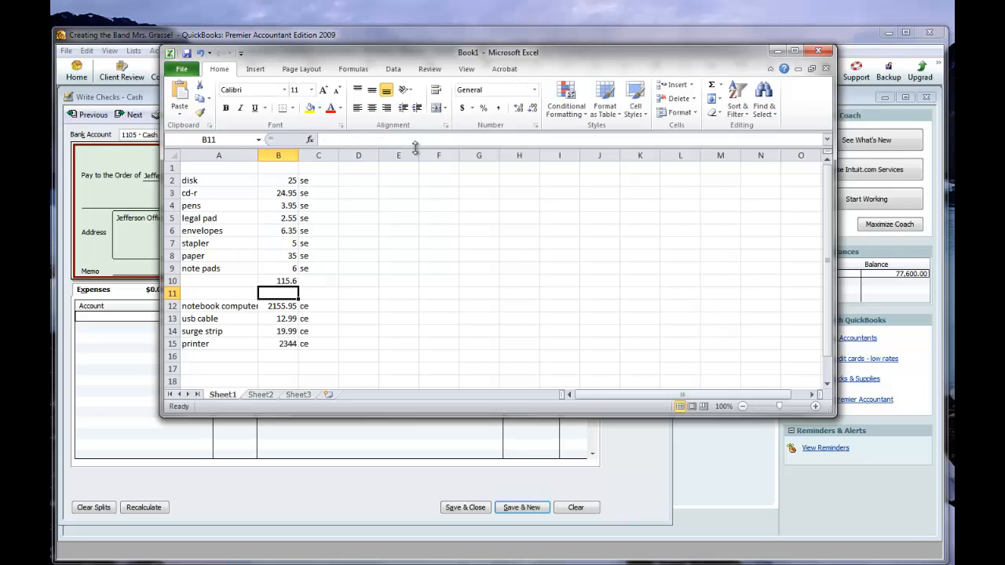
{"action": "left_click", "coordinate": [285, 279]}
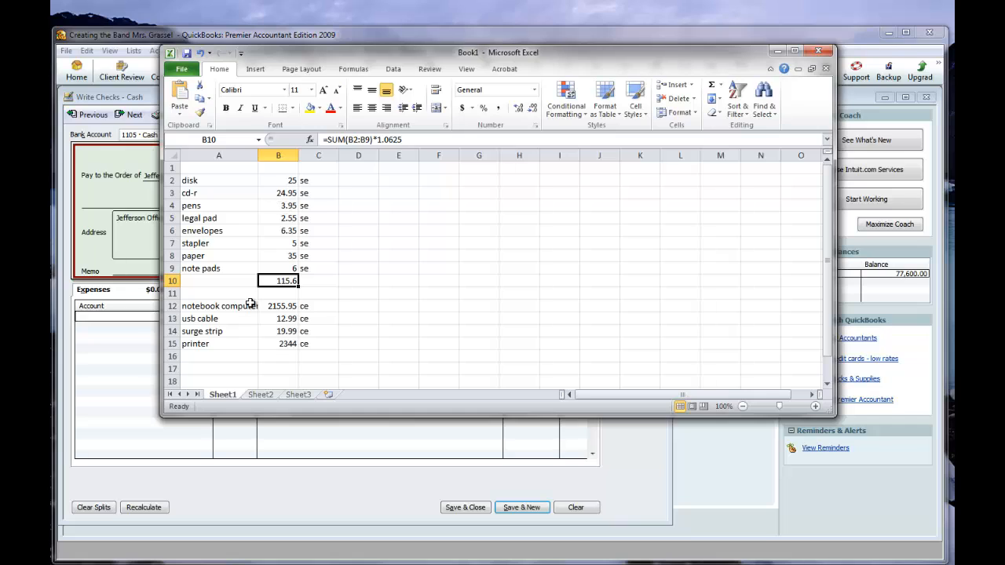
Total the ce item amounts in B16 with =SUM(B12:B15).
{"action": "scroll", "coordinate": [254, 288], "scroll_direction": "down", "scroll_amount": 2}
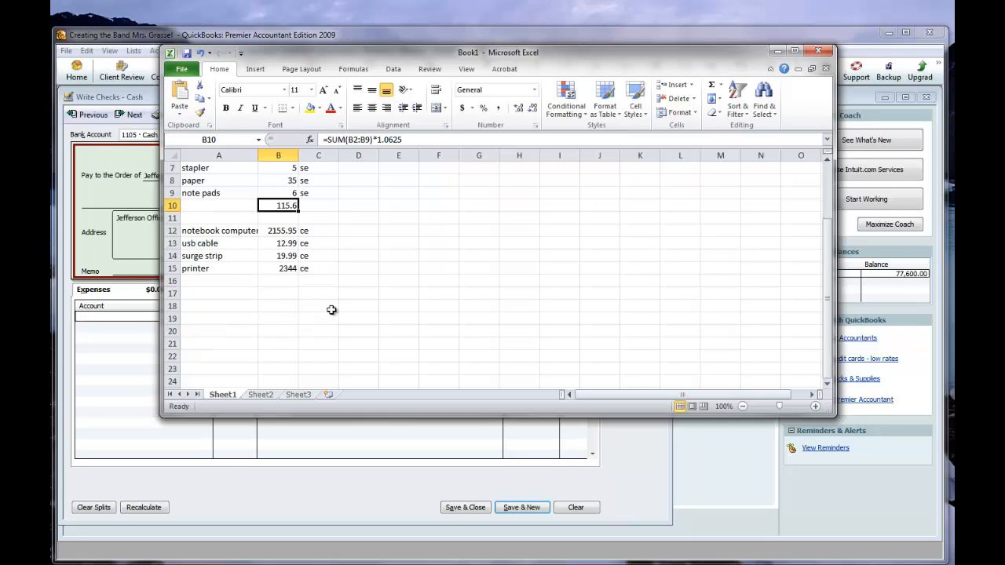
{"action": "left_click", "coordinate": [284, 280]}
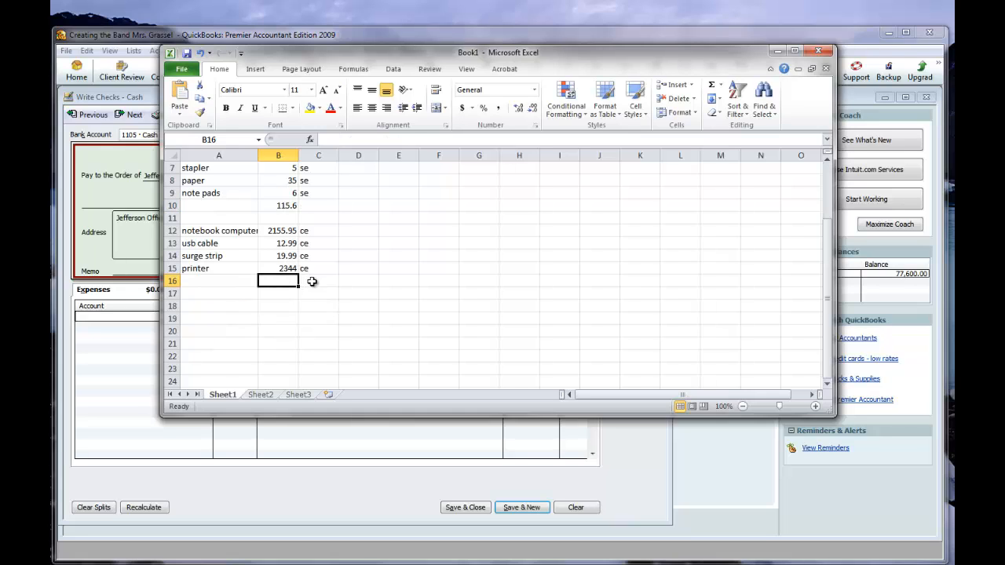
{"action": "type", "text": "=sum("}
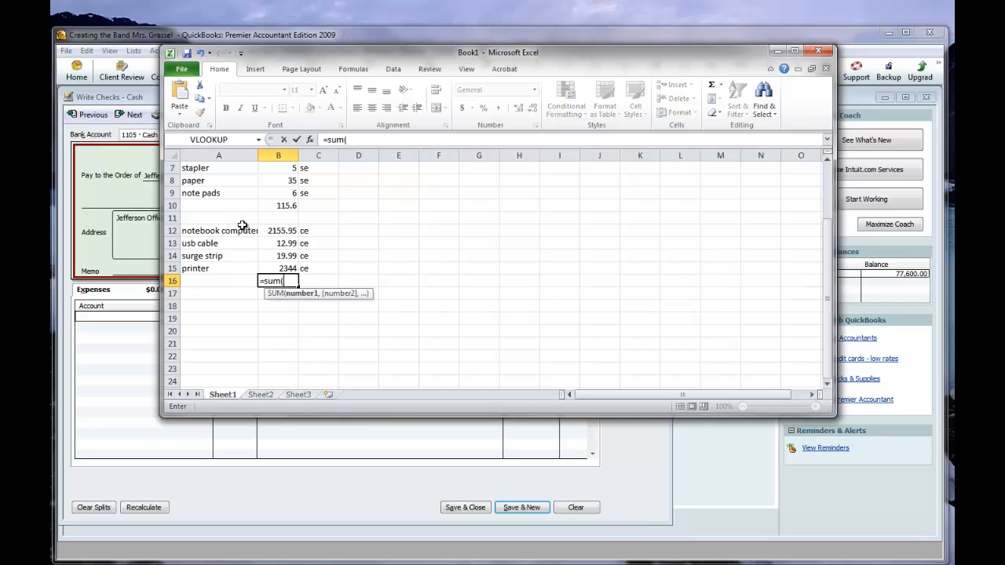
{"action": "left_click_drag", "start_coordinate": [276, 231], "coordinate": [283, 271]}
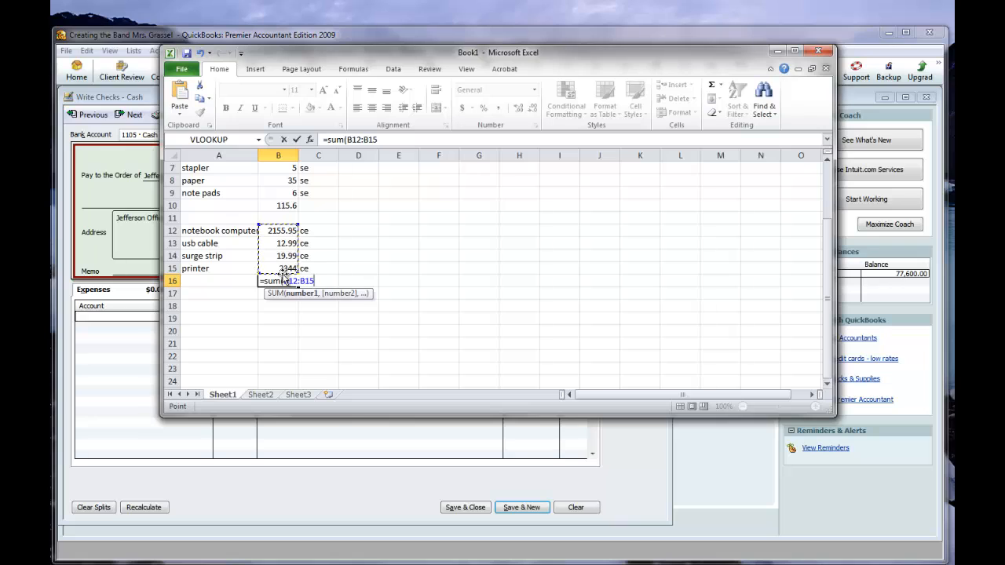
{"action": "type", "text": ")"}
{"action": "key", "text": "Return"}
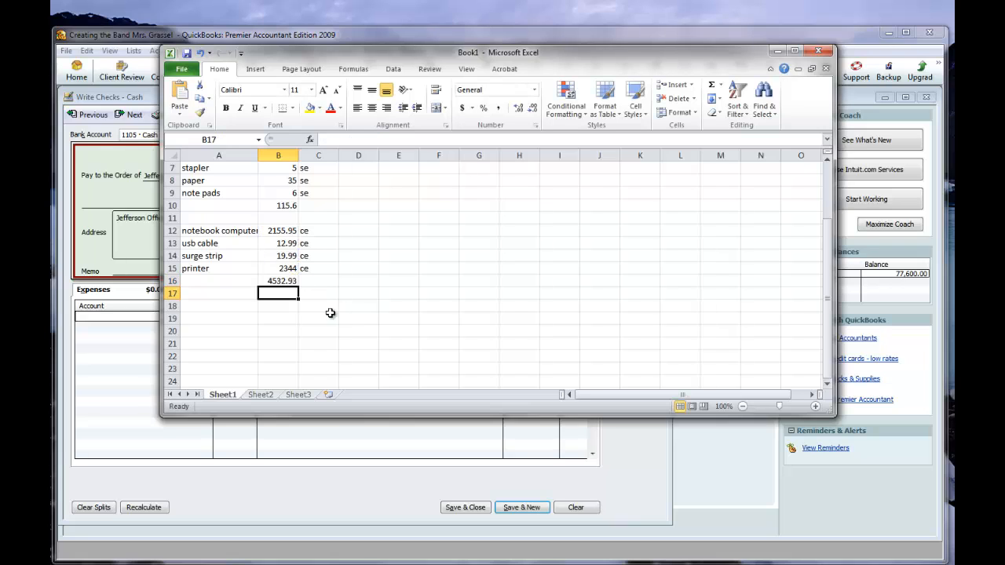
Add sales tax to the ce total in B16 by multiplying its sum by 1.0625.
{"action": "left_click", "coordinate": [279, 281]}
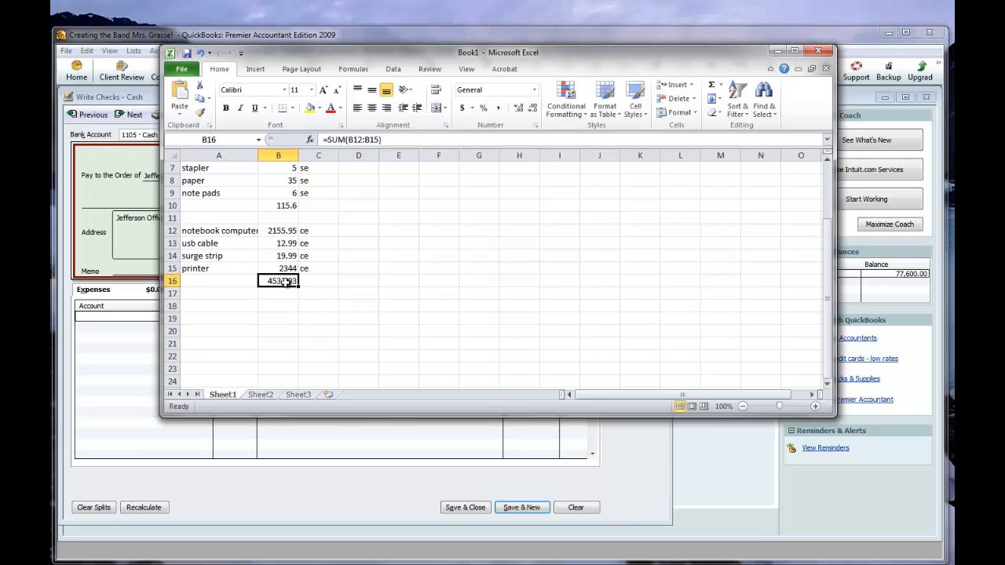
{"action": "left_click", "coordinate": [398, 140]}
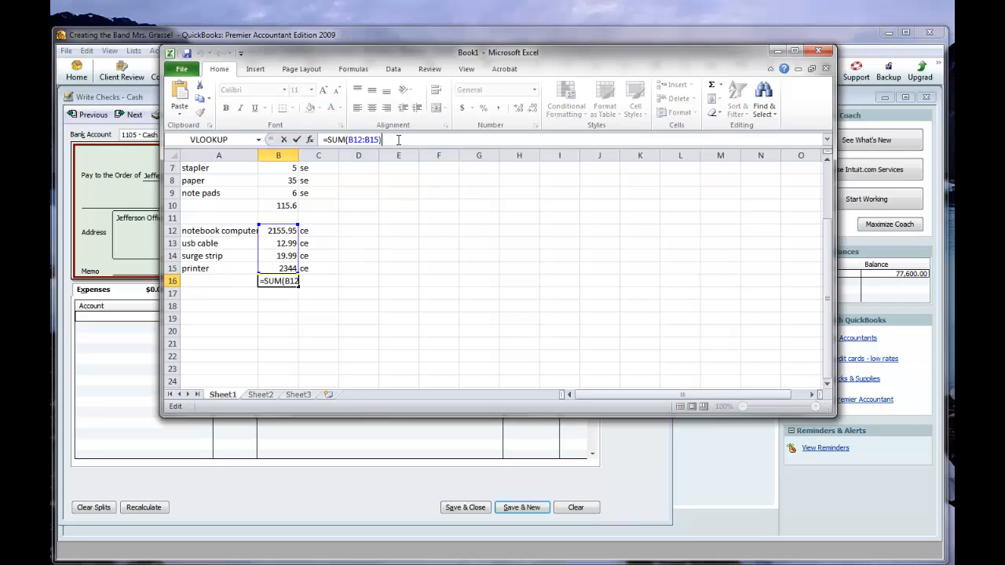
{"action": "type", "text": "*1.0625"}
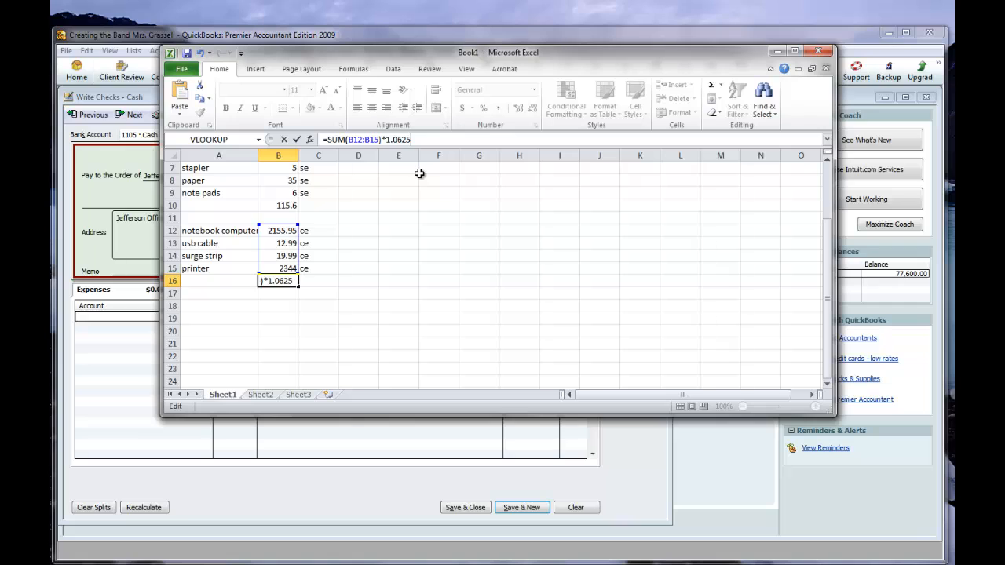
{"action": "key", "text": "Return"}
Calculate the grand total in B20 by adding the two category totals, B10 and B16.
{"action": "scroll", "coordinate": [358, 357], "scroll_direction": "down", "scroll_amount": 2}
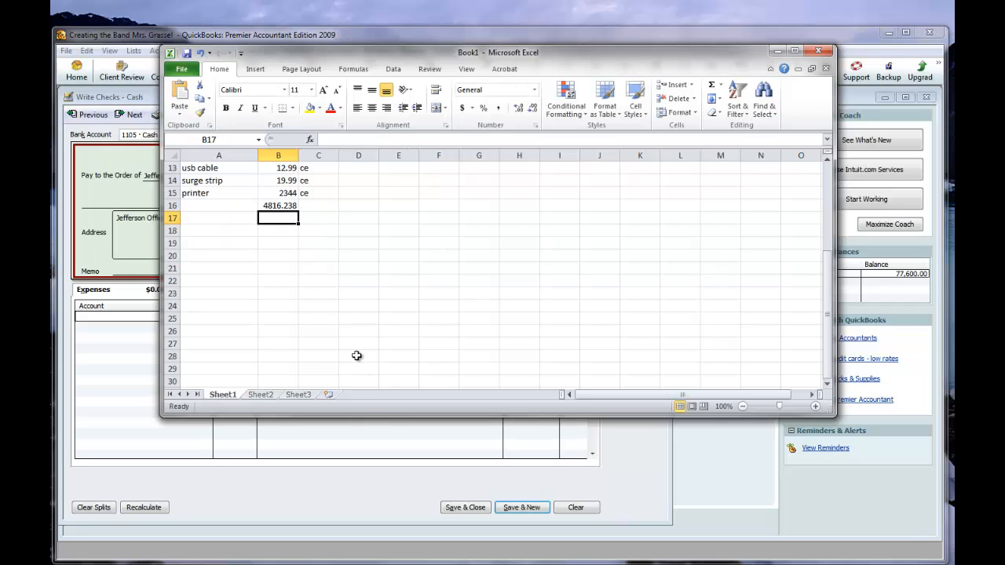
{"action": "scroll", "coordinate": [312, 343], "scroll_direction": "up", "scroll_amount": 2}
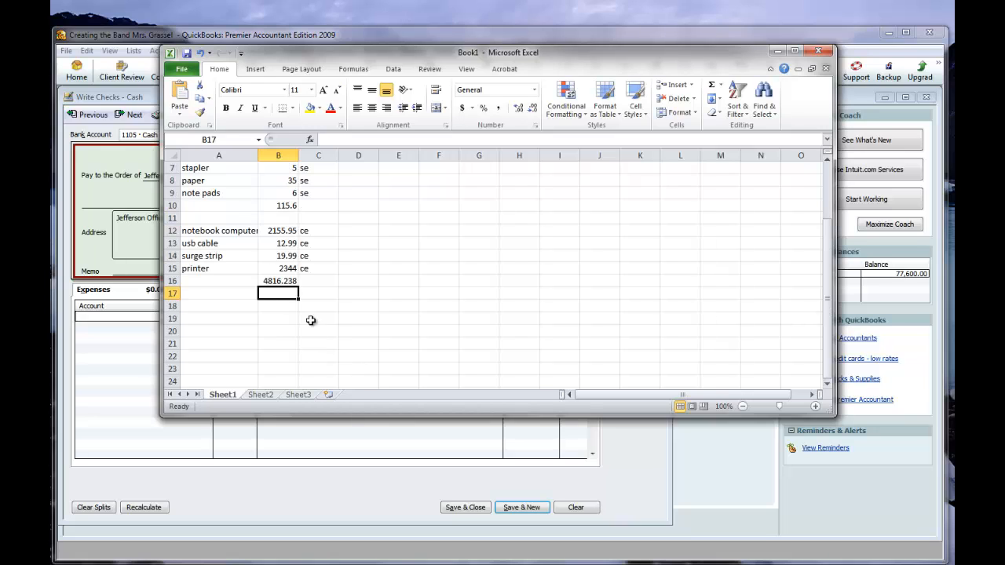
{"action": "left_click", "coordinate": [266, 330]}
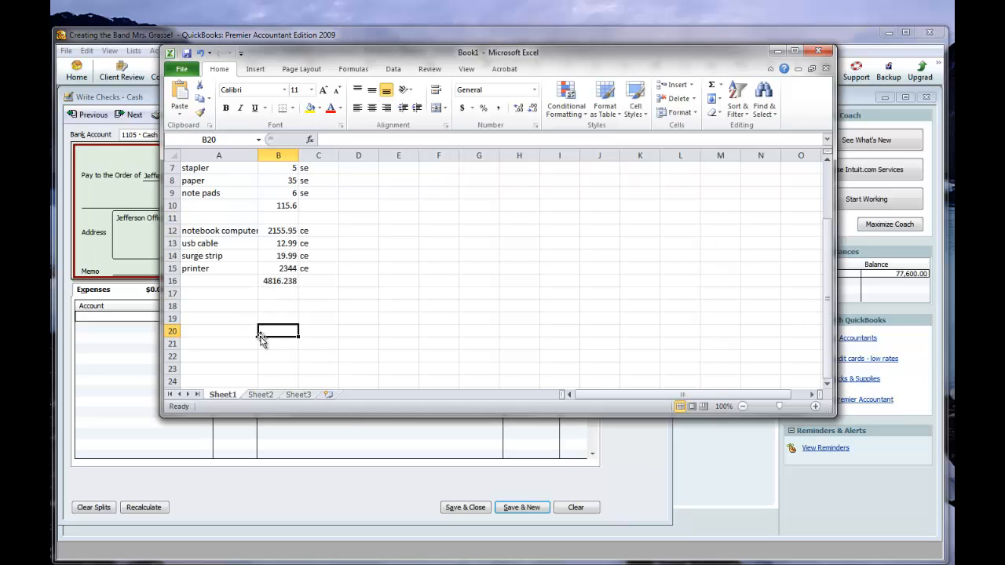
{"action": "type", "text": "="}
{"action": "left_click", "coordinate": [280, 205]}
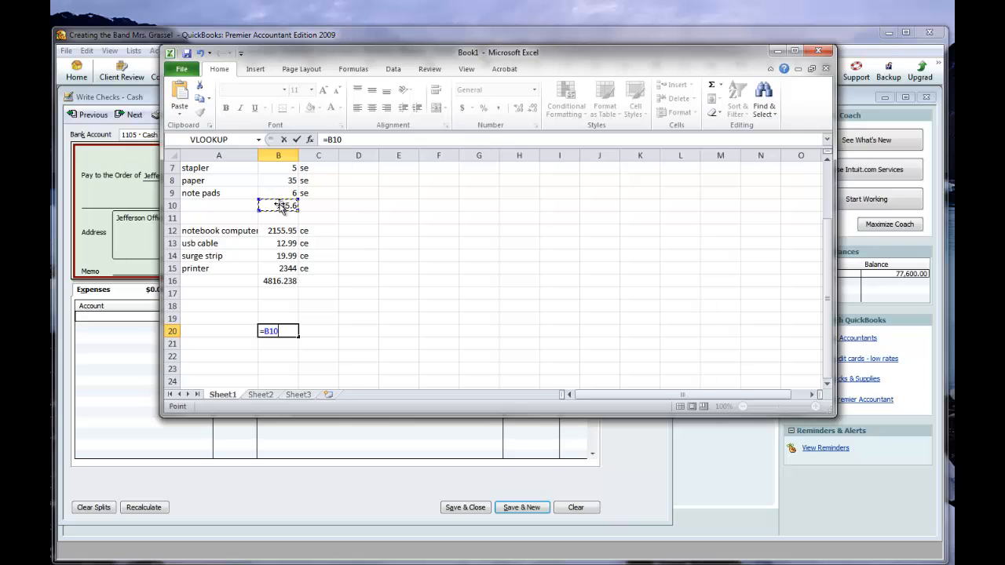
{"action": "type", "text": "+"}
{"action": "left_click", "coordinate": [282, 283]}
{"action": "key", "text": "Return"}
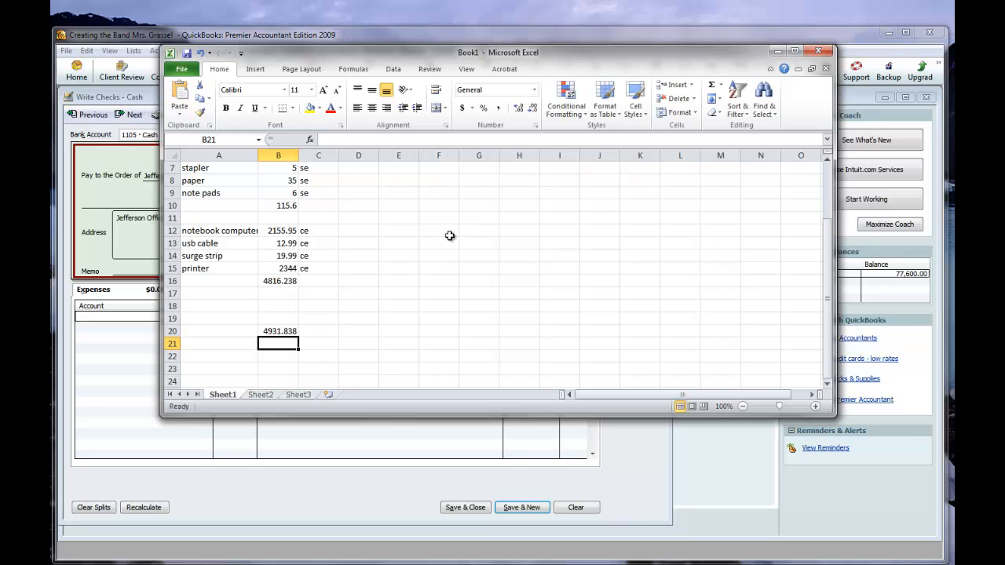
Remove the *1.0625 sales tax factor from the se total in B10 and the ce total in B16.
{"action": "left_click", "coordinate": [279, 205]}
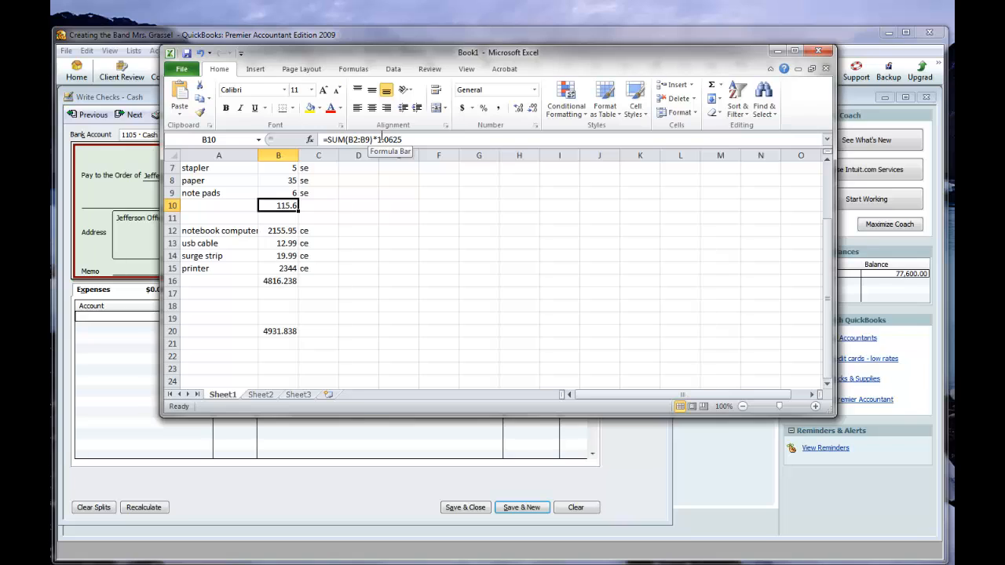
{"action": "left_click_drag", "start_coordinate": [374, 139], "coordinate": [425, 139]}
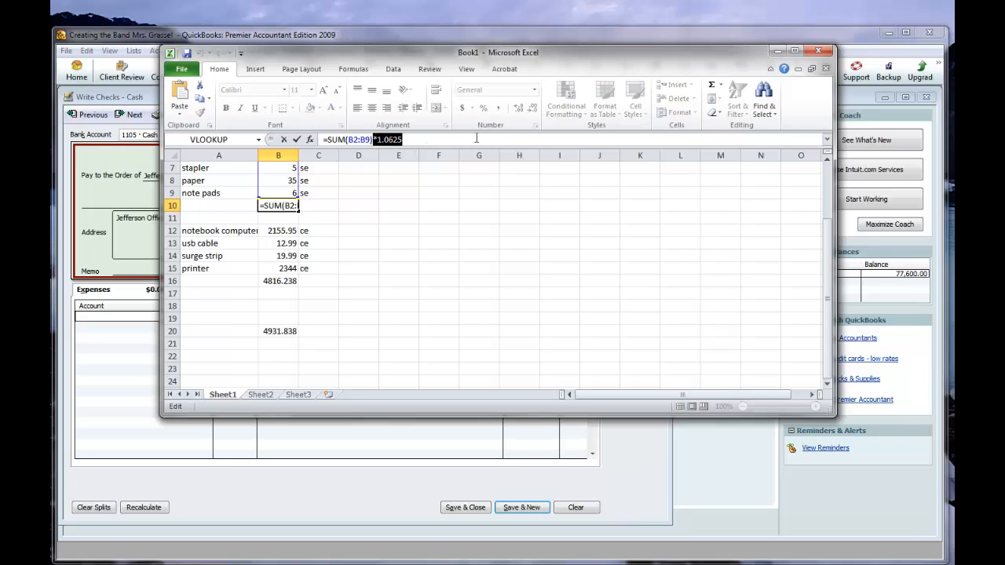
{"action": "key", "text": "BackSpace"}
{"action": "left_click", "coordinate": [278, 281]}
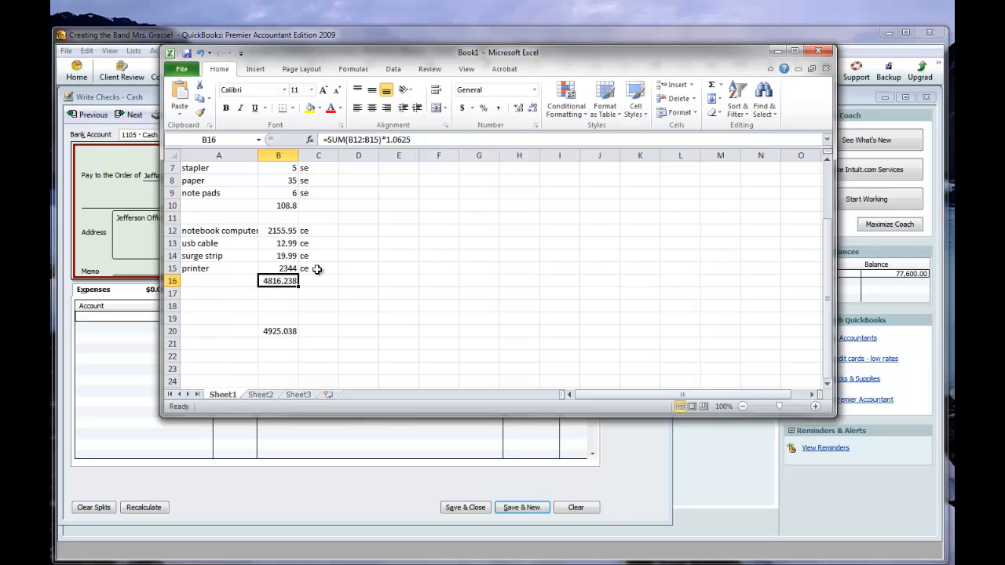
{"action": "left_click_drag", "start_coordinate": [382, 139], "coordinate": [572, 146]}
{"action": "key", "text": "BackSpace"}
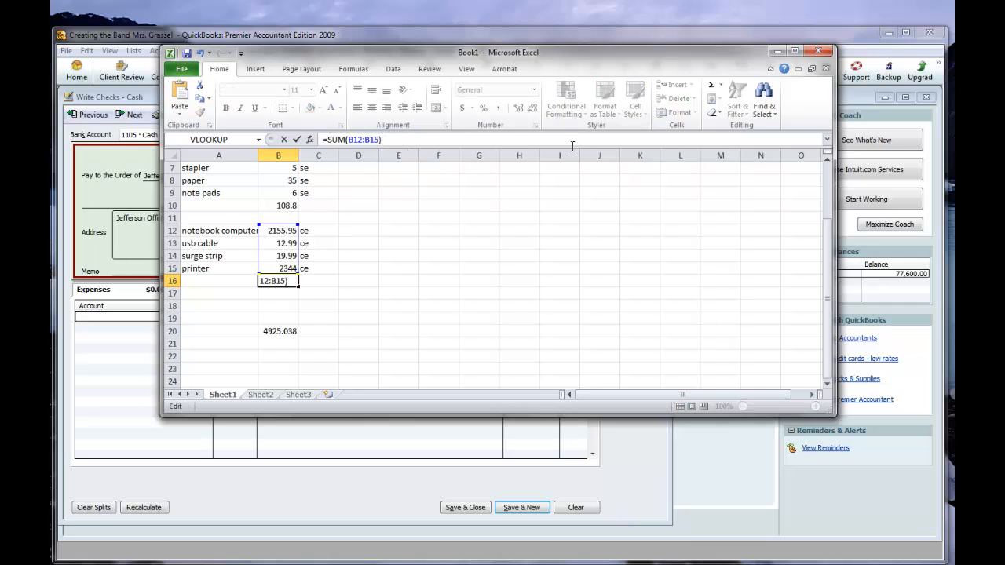
{"action": "left_click", "coordinate": [399, 242]}
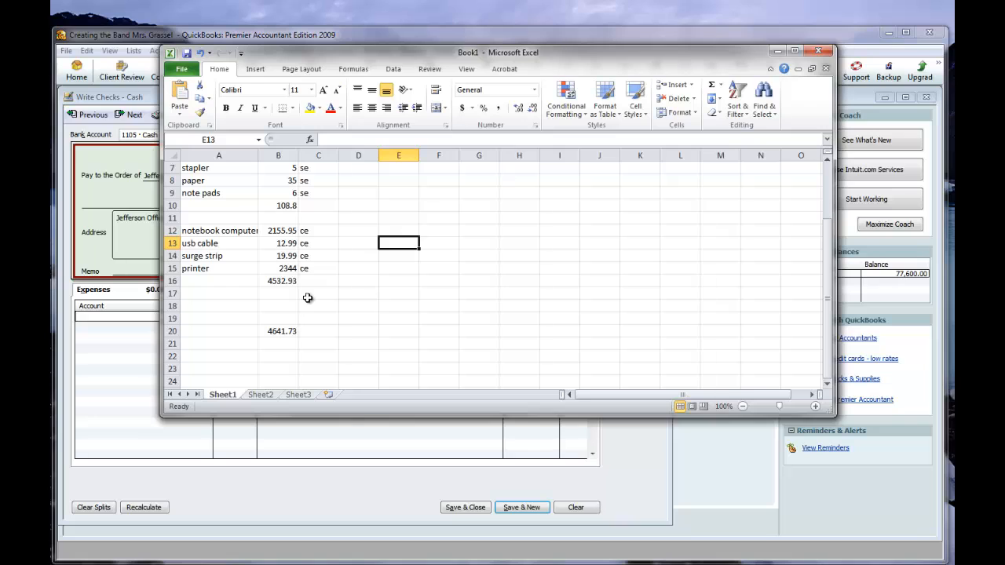
{"action": "left_click", "coordinate": [273, 332]}
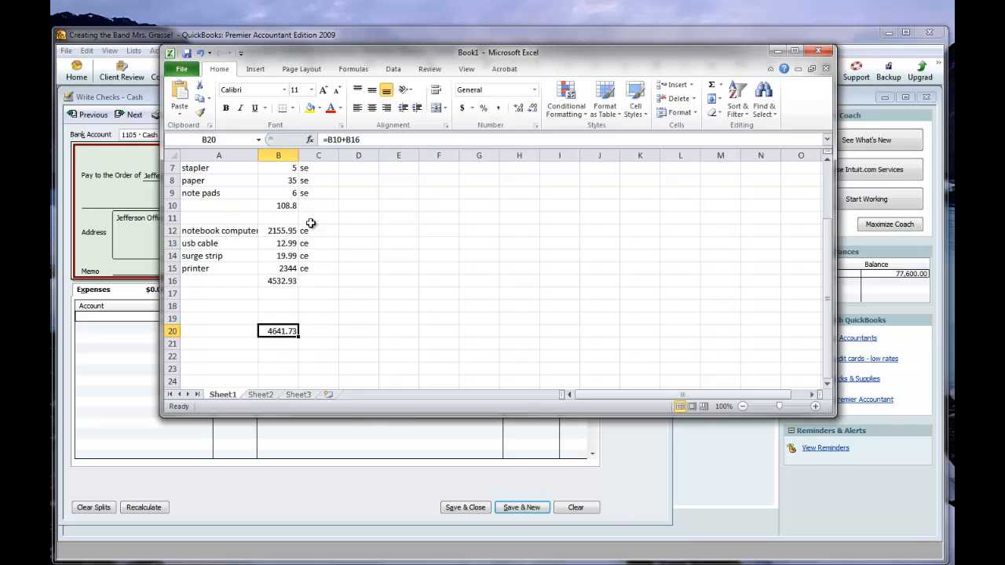
Calculate the se sales tax in C10 by multiplying the B10 total by .0625.
{"action": "scroll", "coordinate": [390, 245], "scroll_direction": "up", "scroll_amount": 2}
{"action": "scroll", "coordinate": [304, 289], "scroll_direction": "down", "scroll_amount": 1}
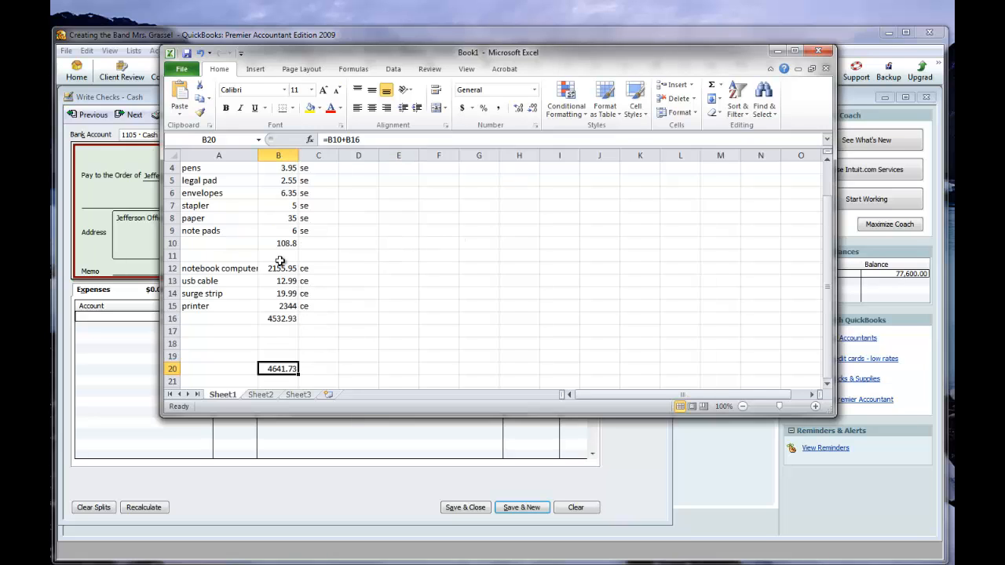
{"action": "left_click", "coordinate": [314, 245]}
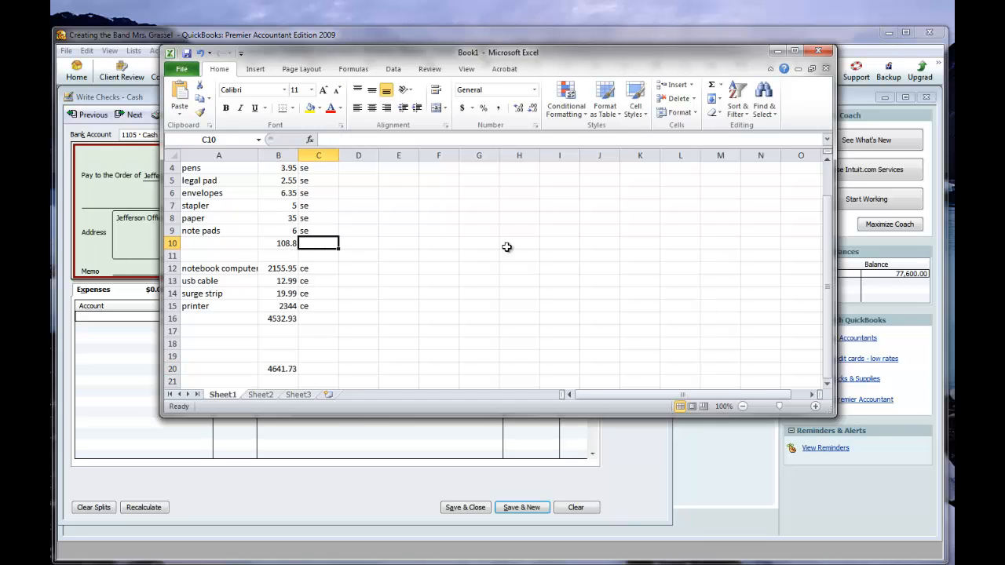
{"action": "type", "text": "="}
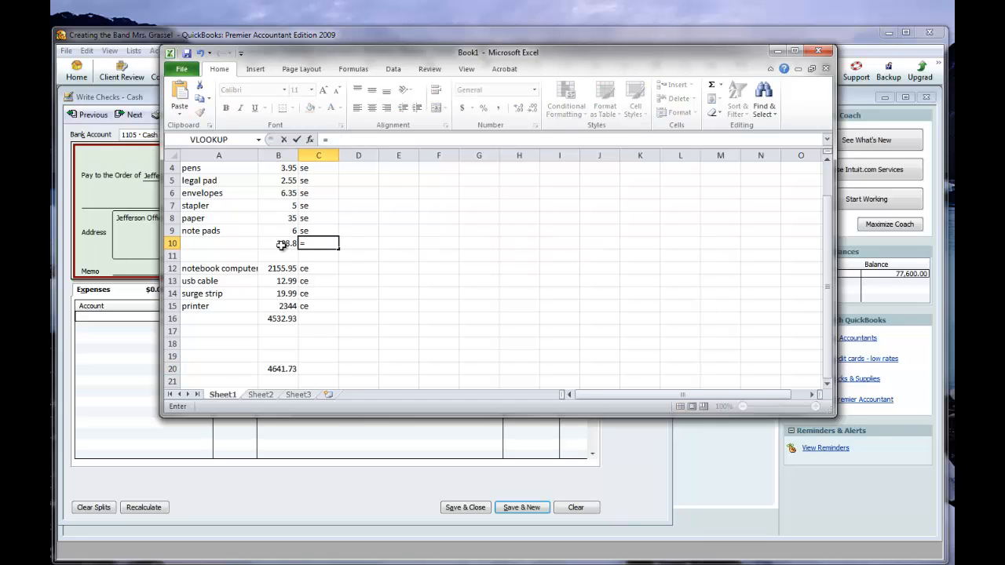
{"action": "left_click", "coordinate": [285, 244]}
{"action": "type", "text": "*.0625"}
{"action": "key", "text": "Return"}
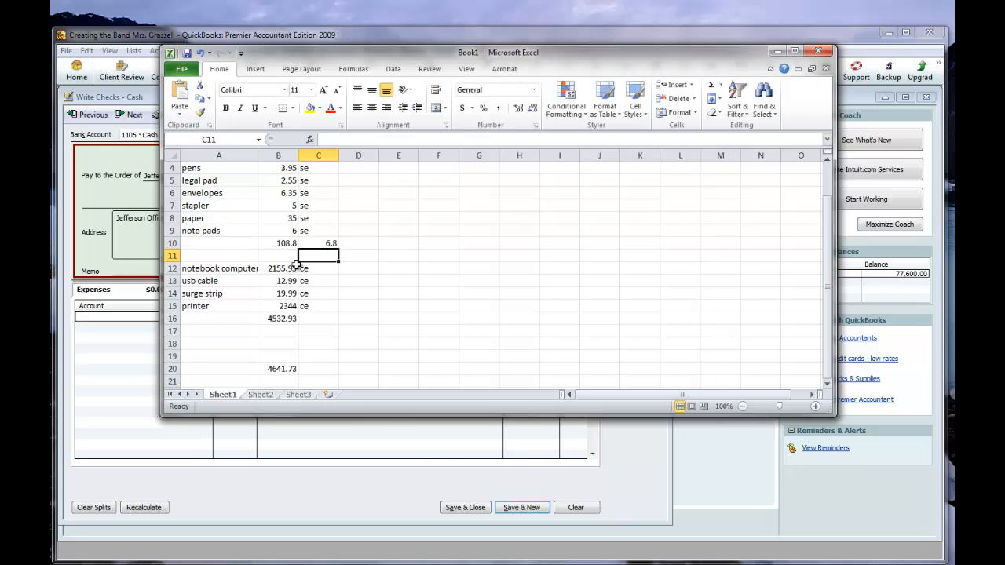
Calculate the ce sales tax in C16 with the formula =B16*.0625.
{"action": "left_click", "coordinate": [319, 318]}
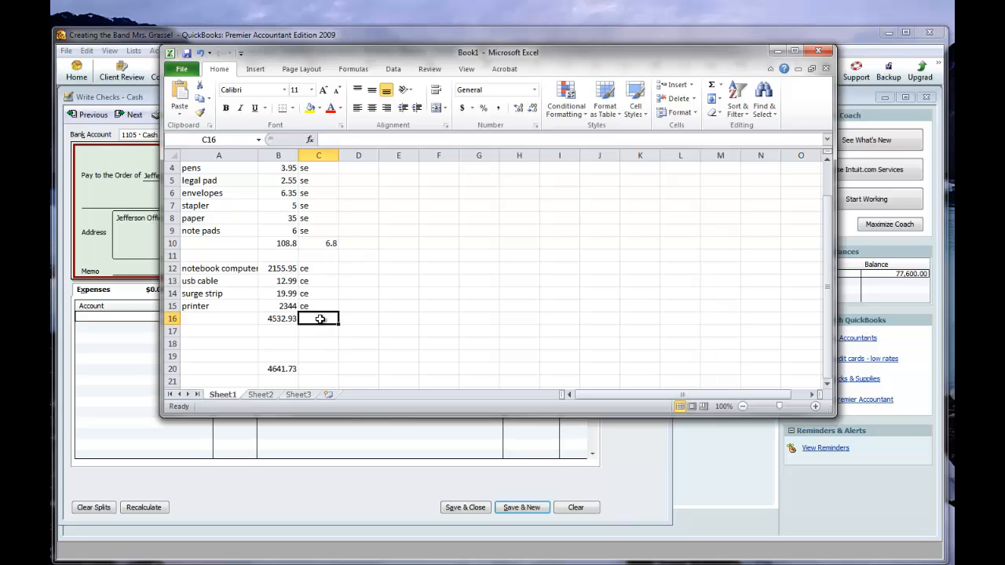
{"action": "type", "text": "="}
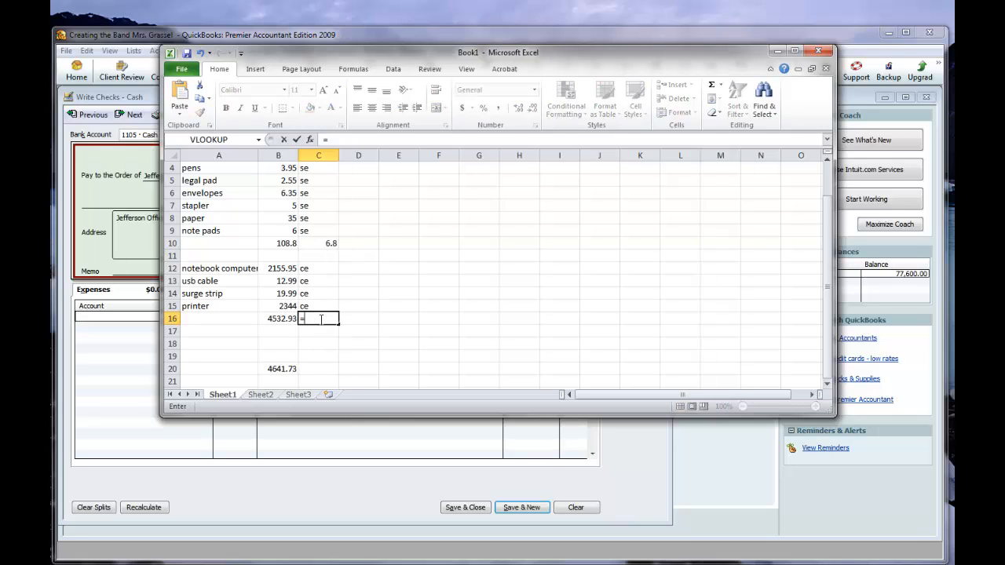
{"action": "left_click", "coordinate": [269, 319]}
{"action": "type", "text": "*0625"}
{"action": "key", "text": "Return"}
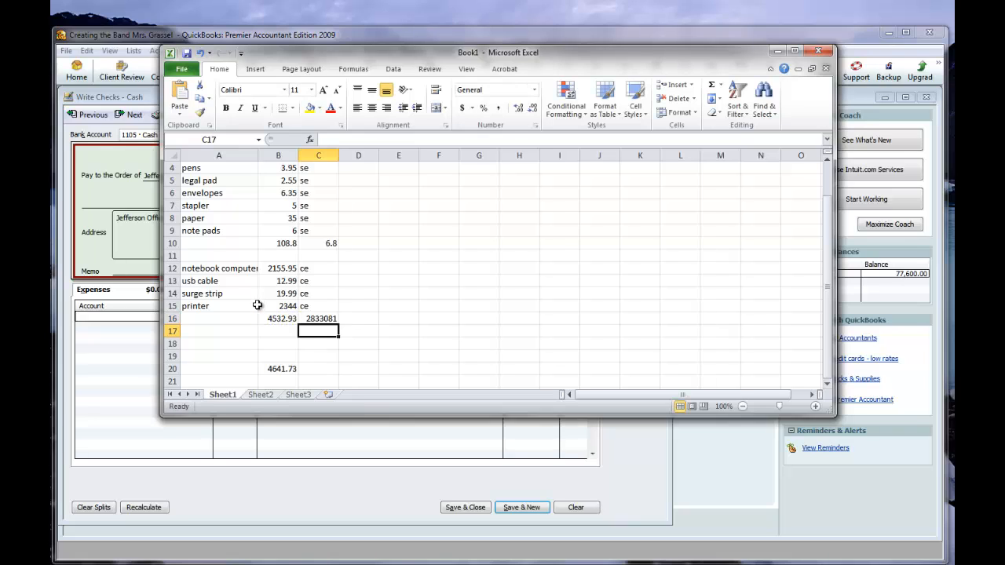
{"action": "left_click", "coordinate": [292, 319]}
{"action": "left_click", "coordinate": [315, 320]}
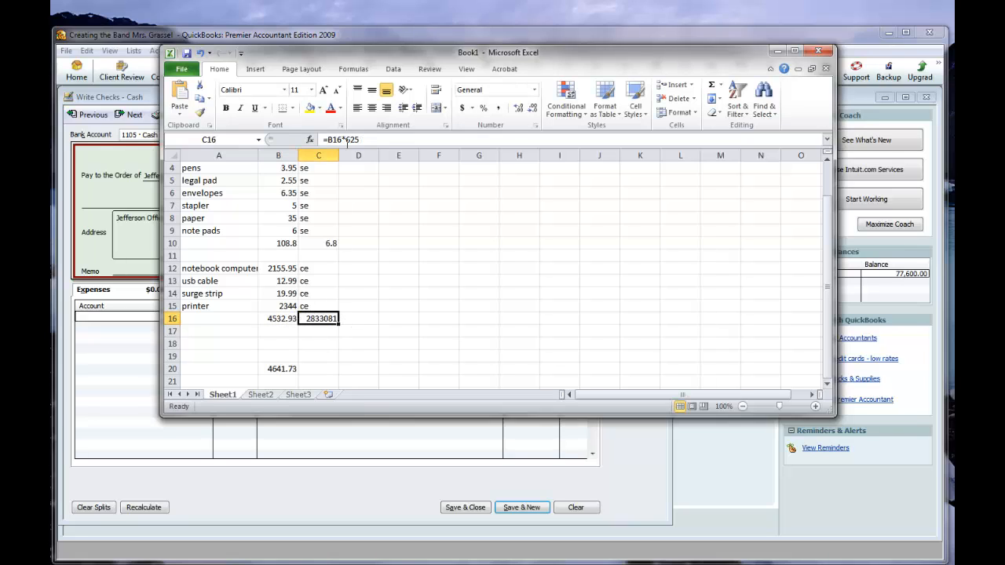
{"action": "left_click", "coordinate": [352, 142]}
{"action": "type", "text": ".0"}
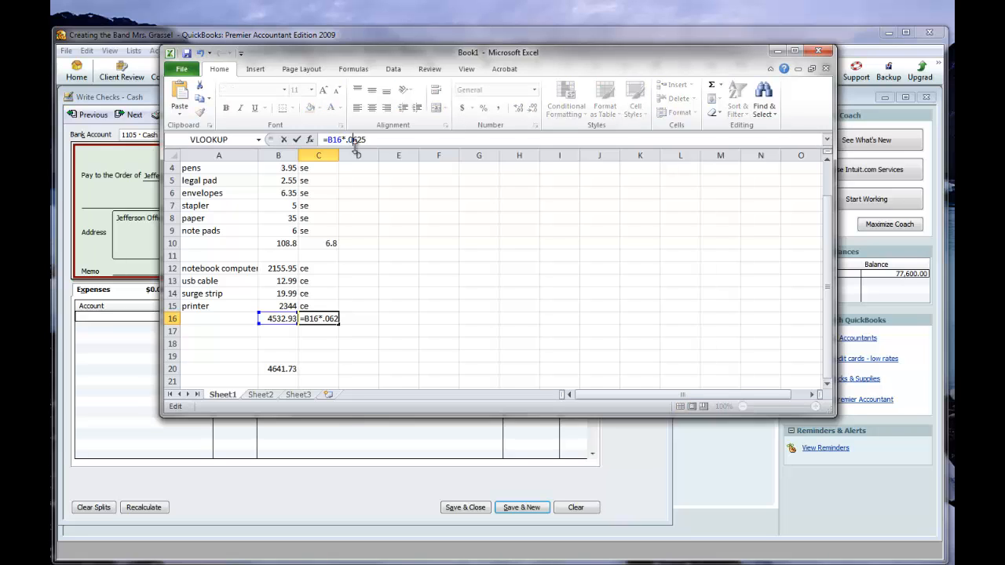
{"action": "key", "text": "Return"}
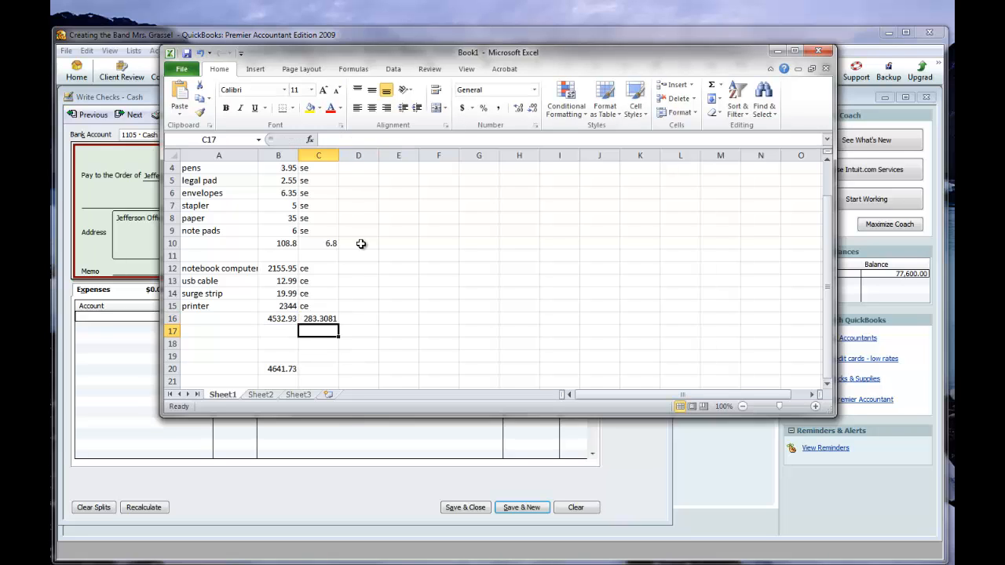
Total the sales tax in C20 by adding C10 and C16.
{"action": "left_click", "coordinate": [322, 371]}
{"action": "type", "text": "=sum("}
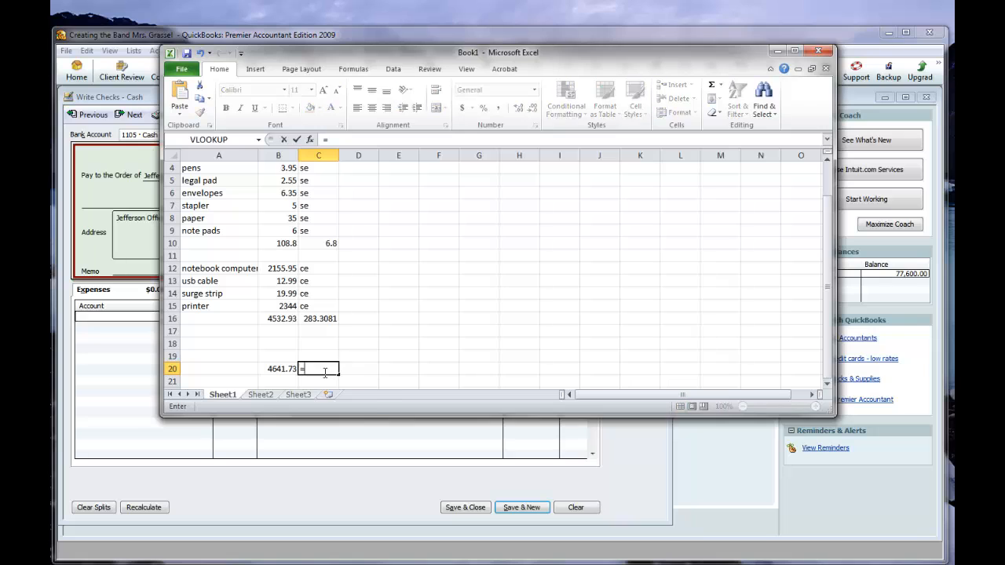
{"action": "key", "text": "BackSpace"}
{"action": "key", "text": "BackSpace"}
{"action": "key", "text": "BackSpace"}
{"action": "key", "text": "BackSpace"}
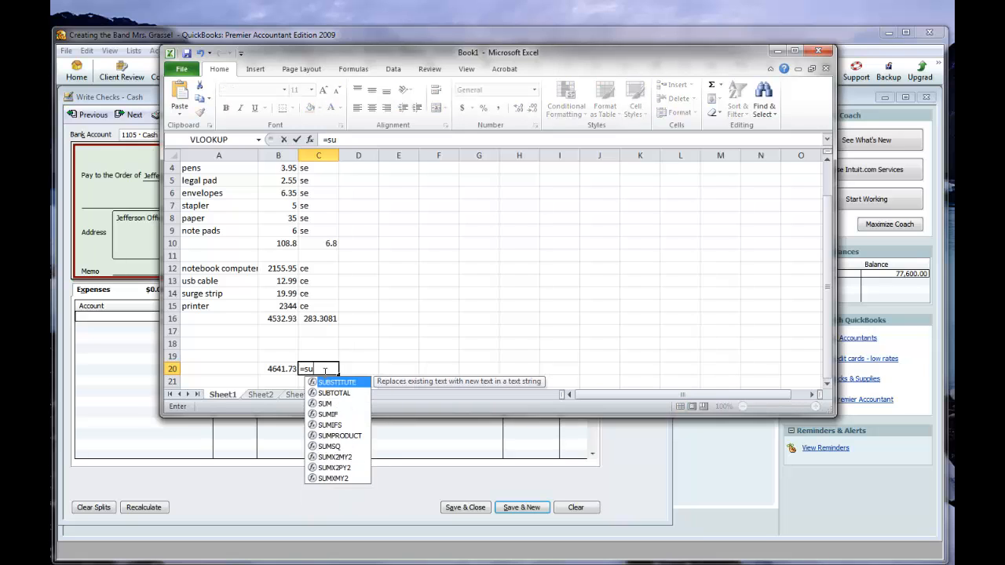
{"action": "left_click", "coordinate": [326, 245]}
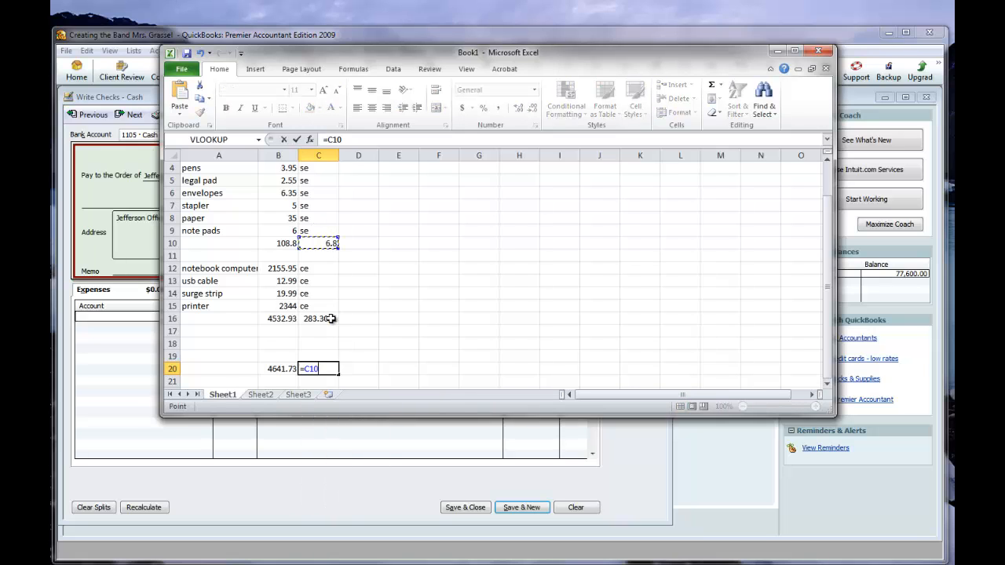
{"action": "type", "text": "+"}
{"action": "left_click", "coordinate": [333, 320]}
{"action": "key", "text": "Return"}
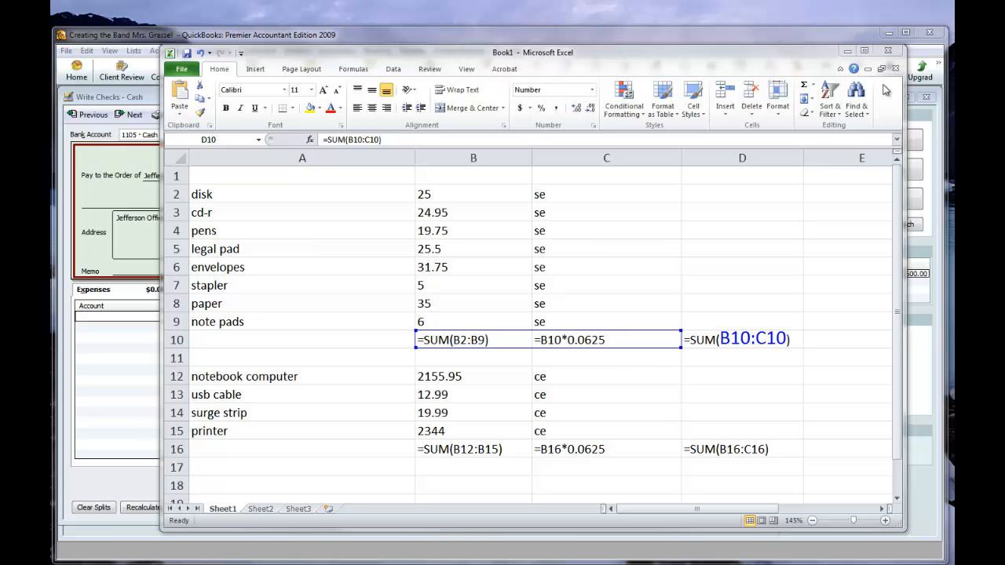
Show the worksheet's calculated values instead of formulas and dock it beside the maximized QuickBooks window.
{"action": "left_click", "coordinate": [905, 32]}
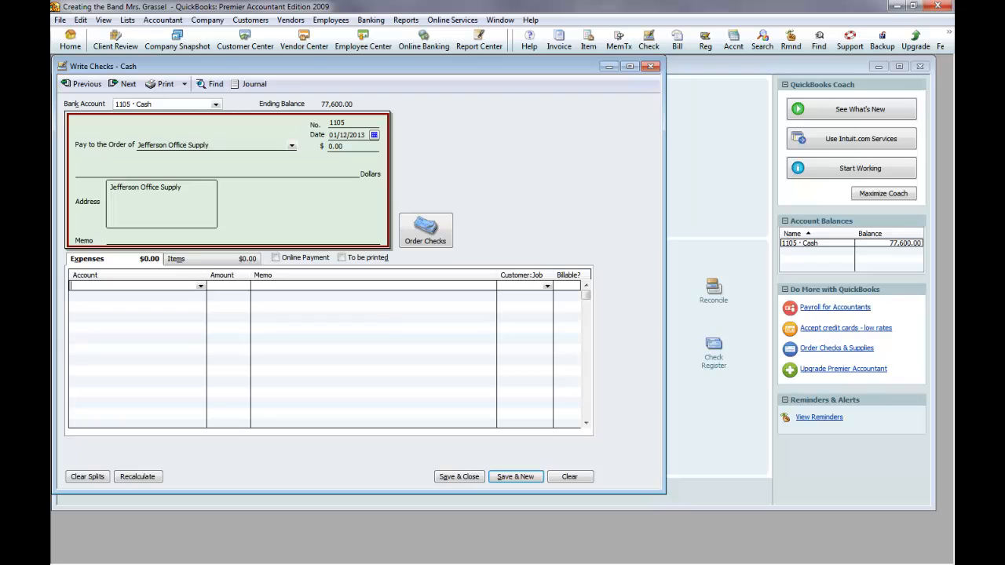
{"action": "key", "text": "alt+Tab"}
{"action": "left_click", "coordinate": [782, 268]}
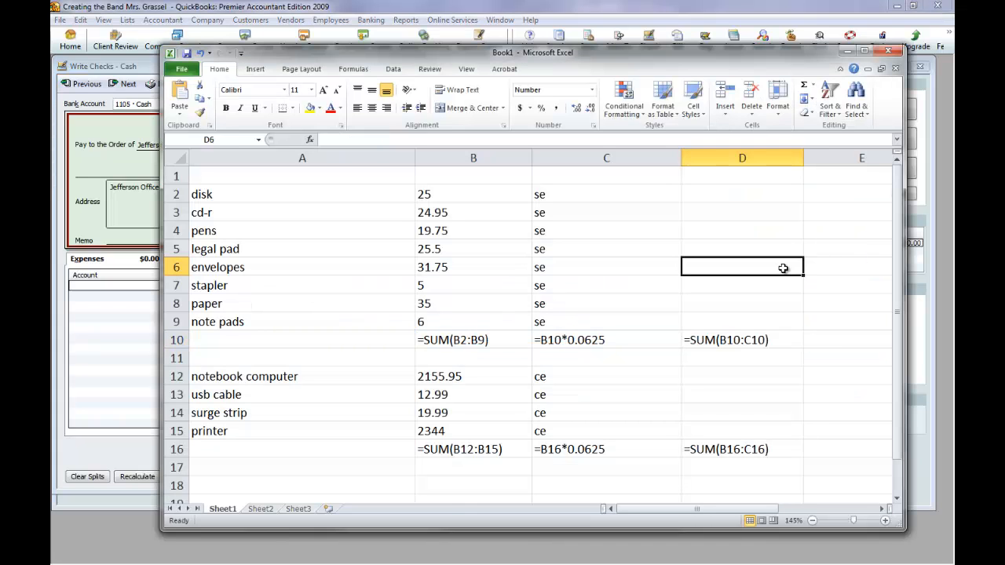
{"action": "key", "text": "ctrl+grave"}
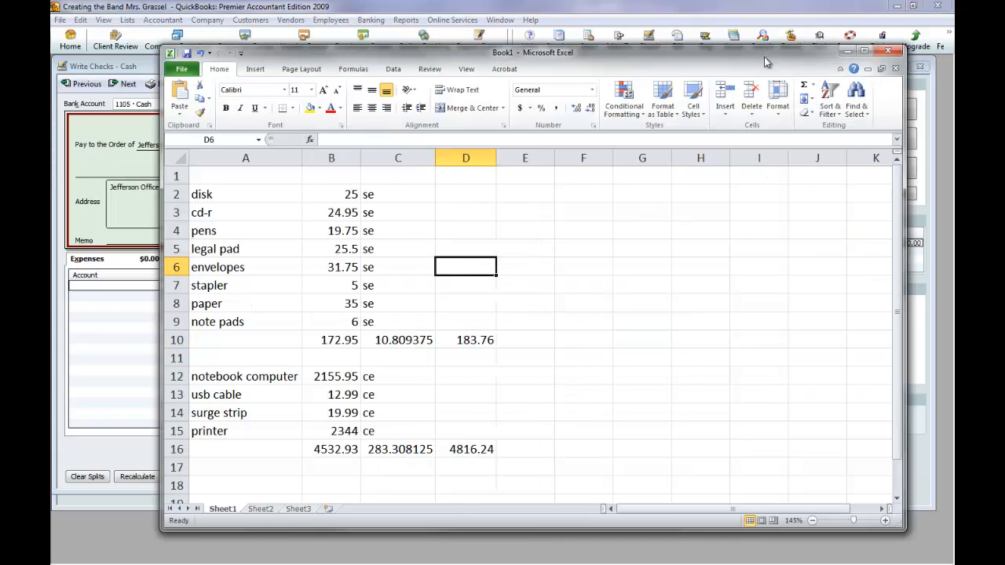
{"action": "left_click_drag", "start_coordinate": [765, 62], "coordinate": [953, 63]}
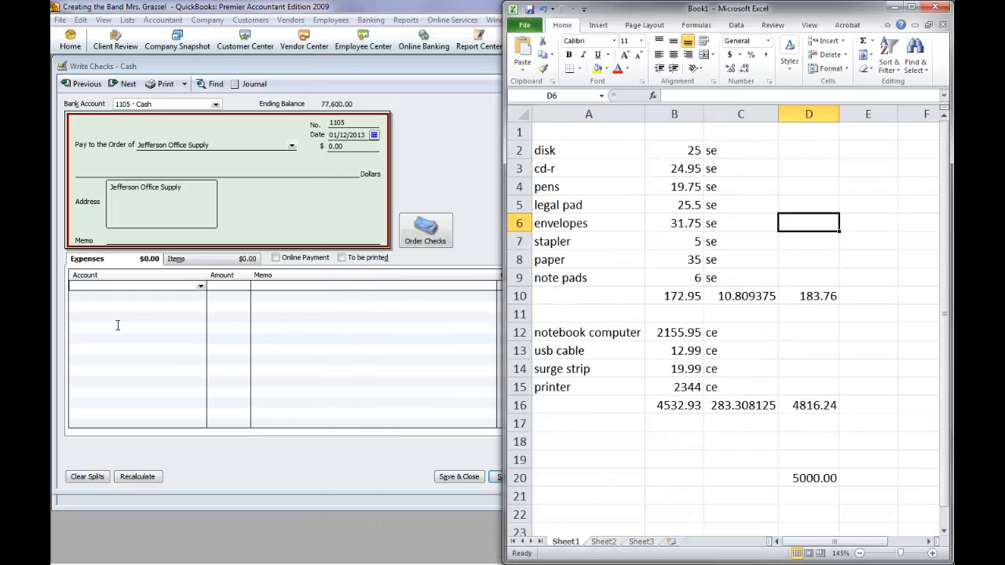
Enter a 6155 · Supplies Expense split of 183.76 on the Jefferson Office Supply check in QuickBooks.
{"action": "left_click", "coordinate": [130, 285]}
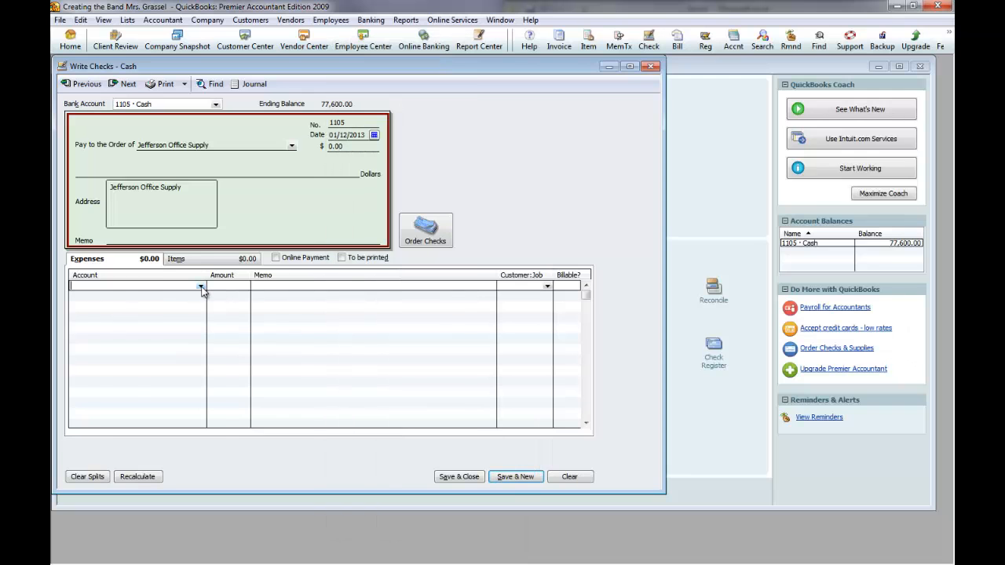
{"action": "left_click", "coordinate": [201, 287]}
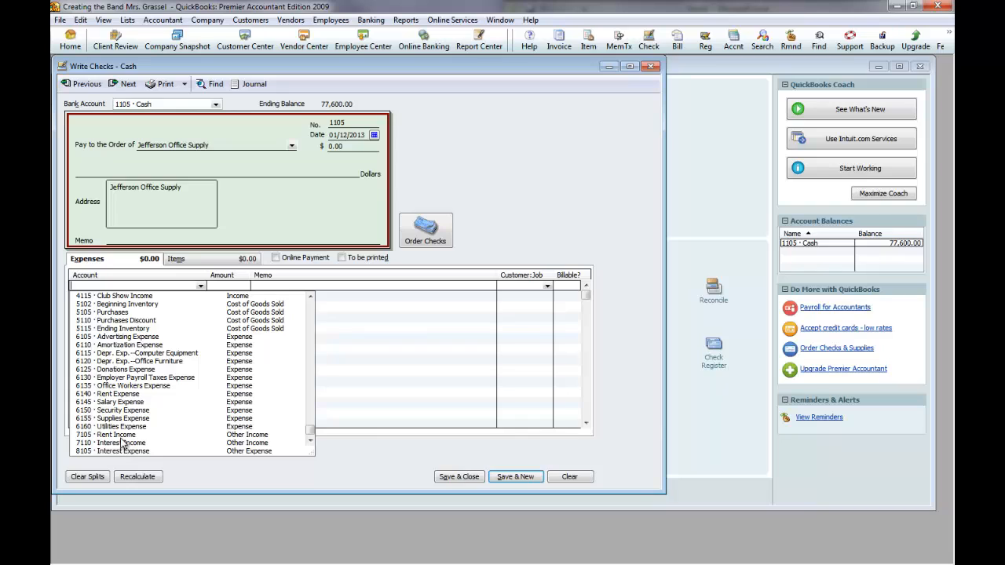
{"action": "left_click", "coordinate": [131, 418]}
{"action": "left_click", "coordinate": [227, 288]}
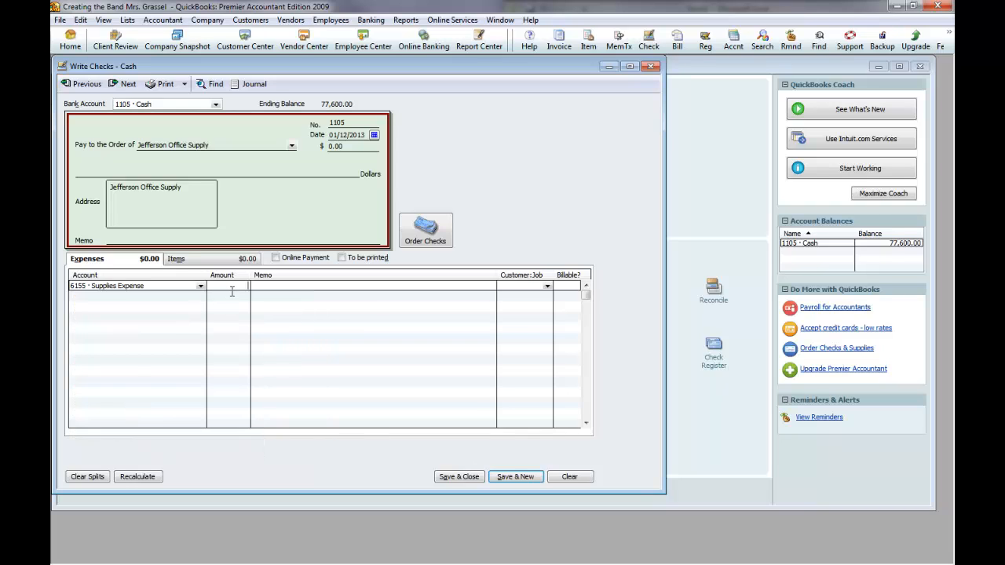
{"action": "type", "text": "18"}
{"action": "type", "text": "3.75"}
Add a second expense split to 1205 · Computer Equipment for 4816.24.
{"action": "left_click", "coordinate": [200, 296]}
{"action": "left_click", "coordinate": [200, 297]}
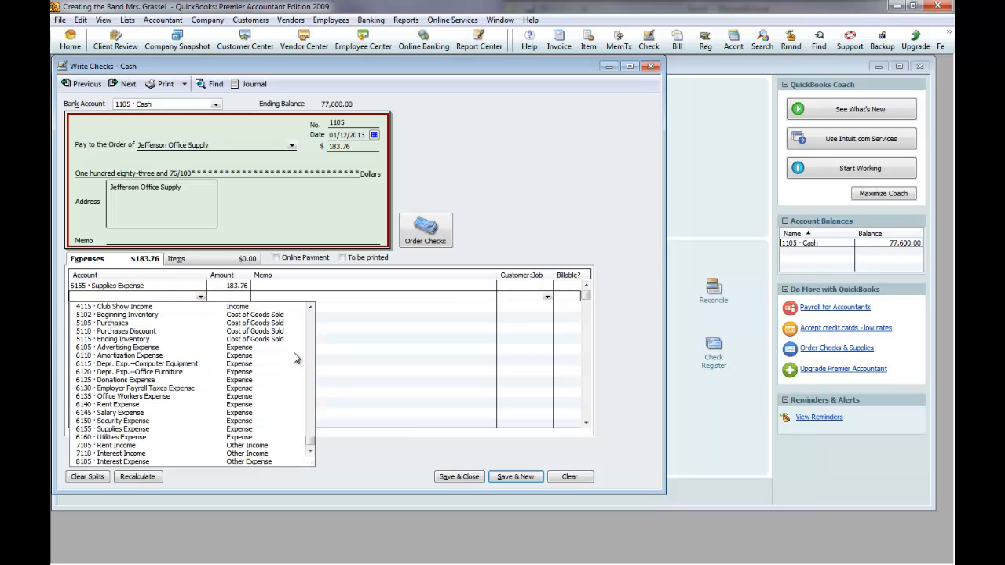
{"action": "left_click", "coordinate": [310, 311]}
{"action": "left_click_drag", "start_coordinate": [310, 311], "coordinate": [310, 311]}
{"action": "left_click", "coordinate": [130, 363]}
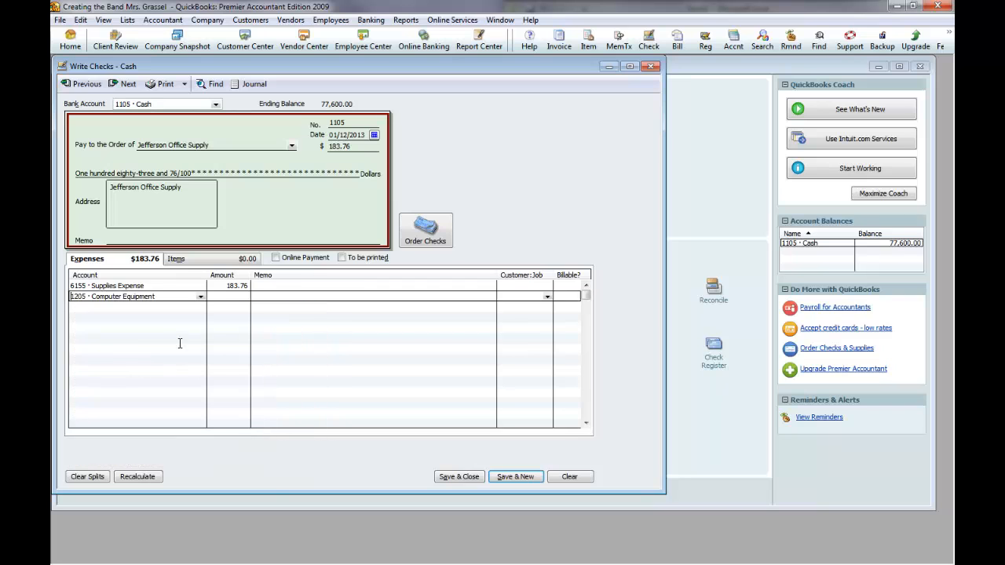
{"action": "type", "text": "4816.24"}
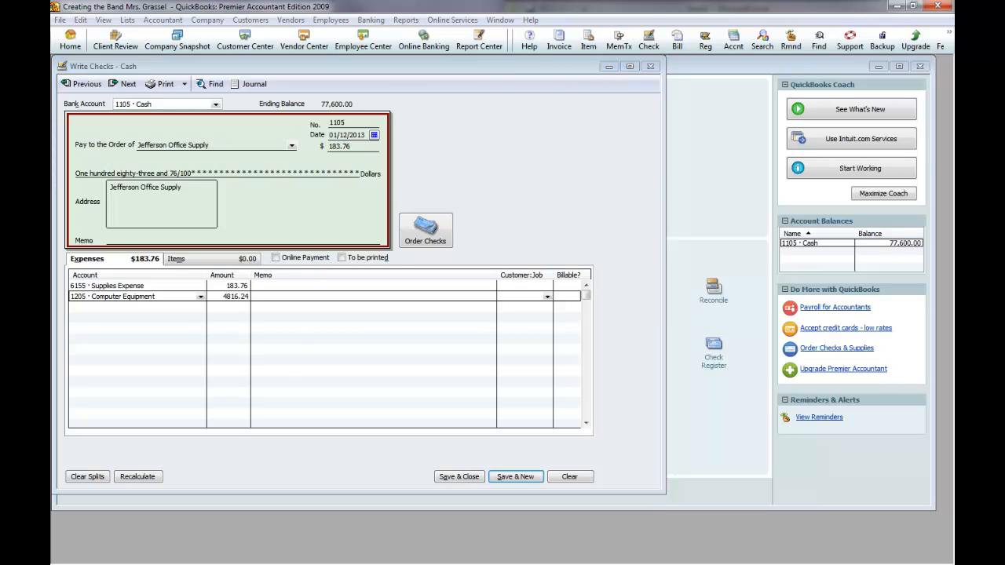
Switch to Excel and check the split amounts against the category totals in D16 and D10.
{"action": "key", "text": "alt+Tab"}
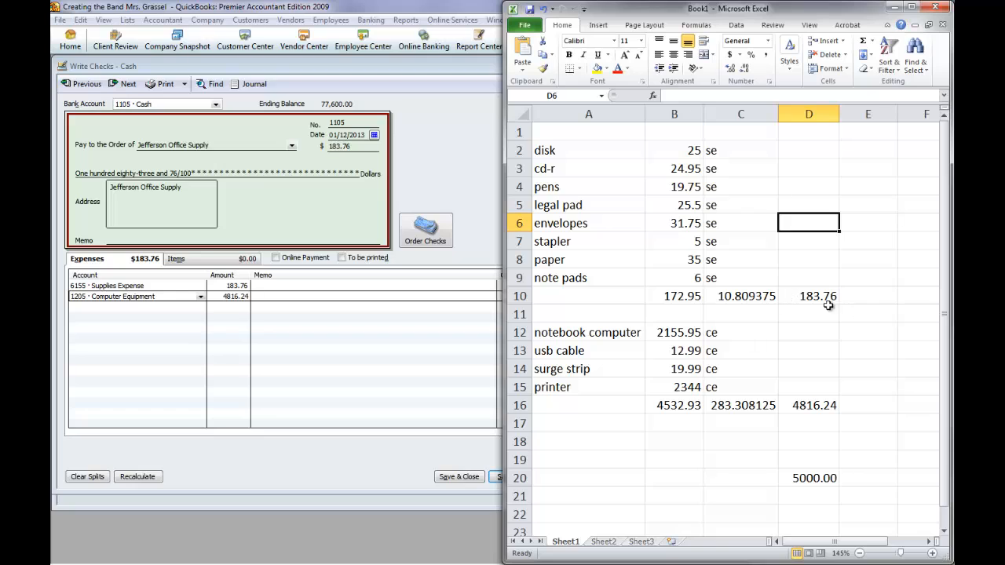
{"action": "left_click", "coordinate": [826, 406]}
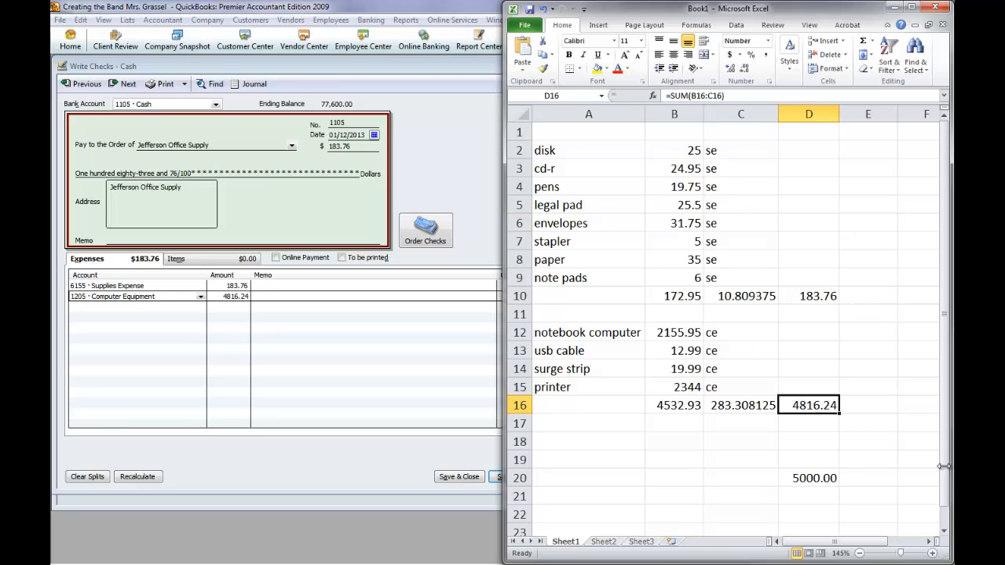
{"action": "left_click", "coordinate": [821, 297], "text": "ctrl"}
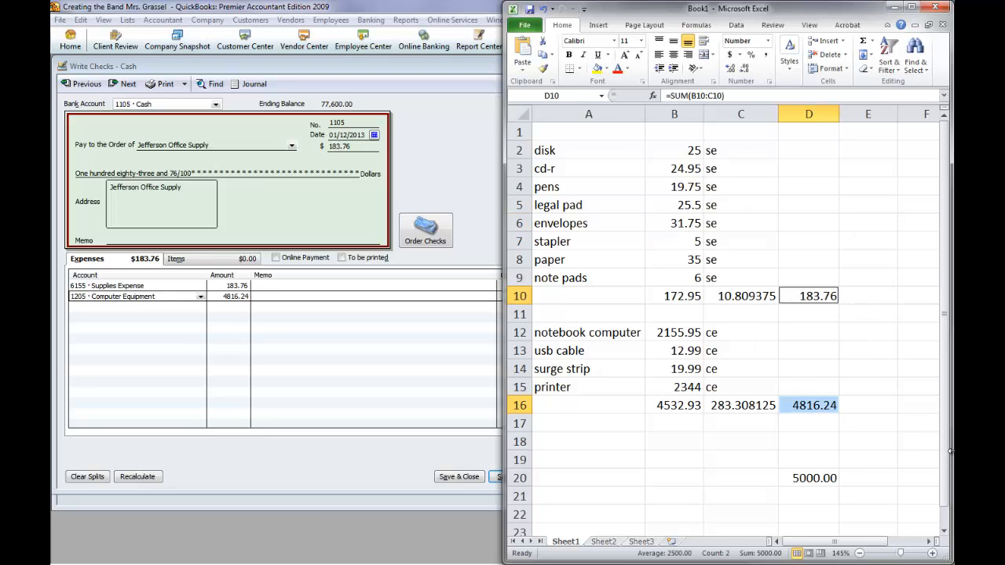
Switch to QuickBooks, enter the memo Transaction 8 on both Jefferson Office Supply expense splits, and save the check.
{"action": "left_click", "coordinate": [291, 322]}
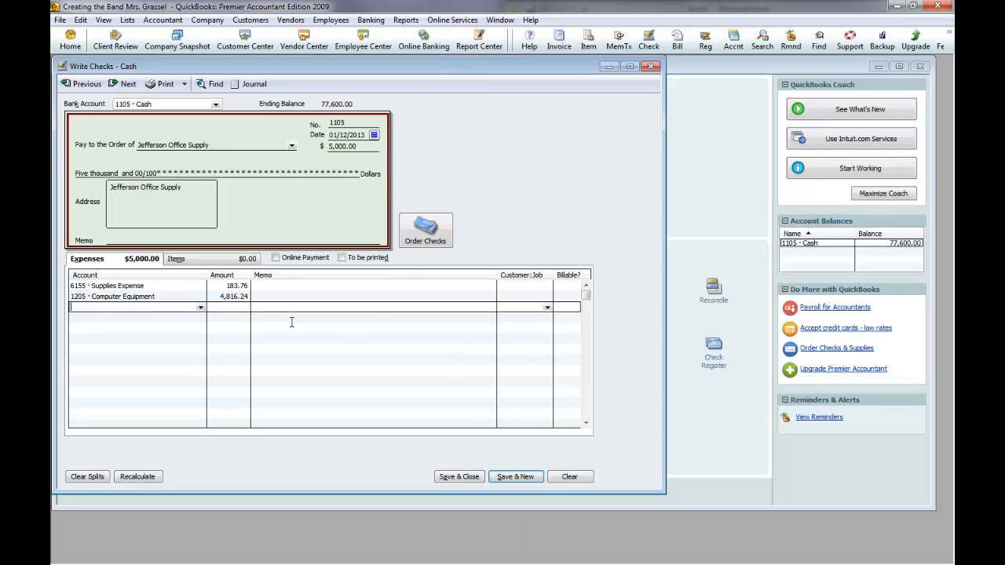
{"action": "left_click", "coordinate": [264, 288]}
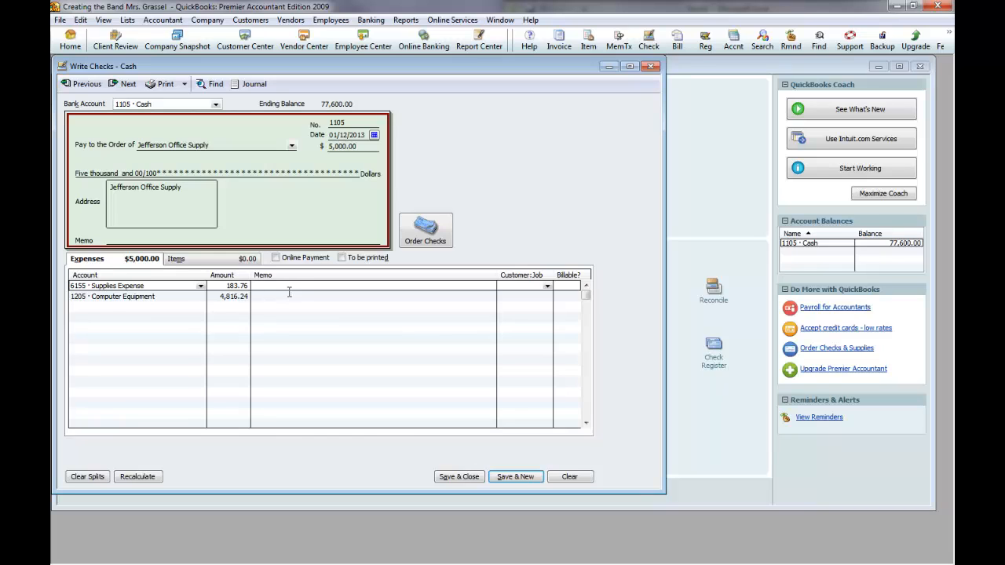
{"action": "type", "text": "Transaction "}
{"action": "type", "text": "a"}
{"action": "left_click", "coordinate": [290, 295]}
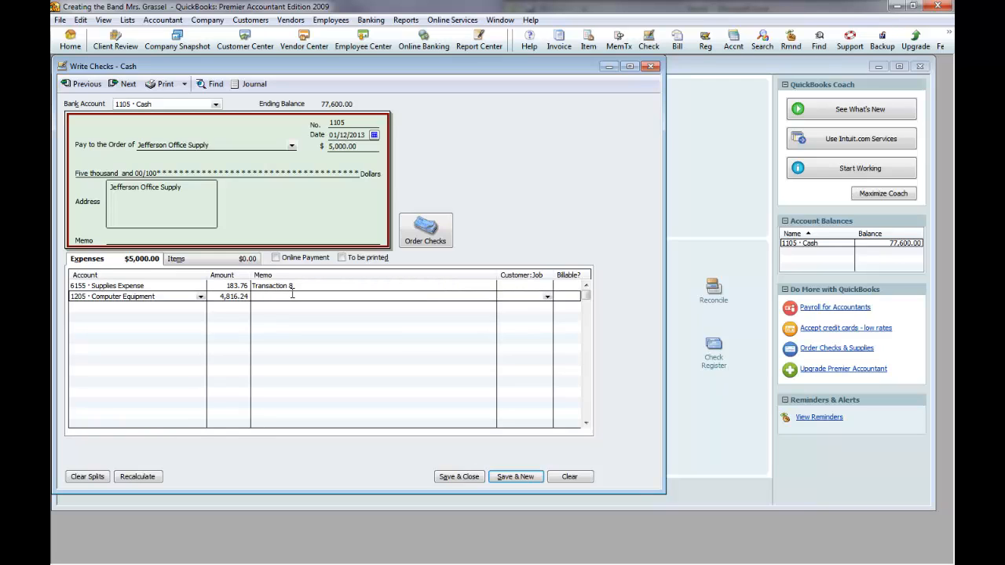
{"action": "type", "text": "Transaction 8"}
{"action": "key", "text": "Return"}
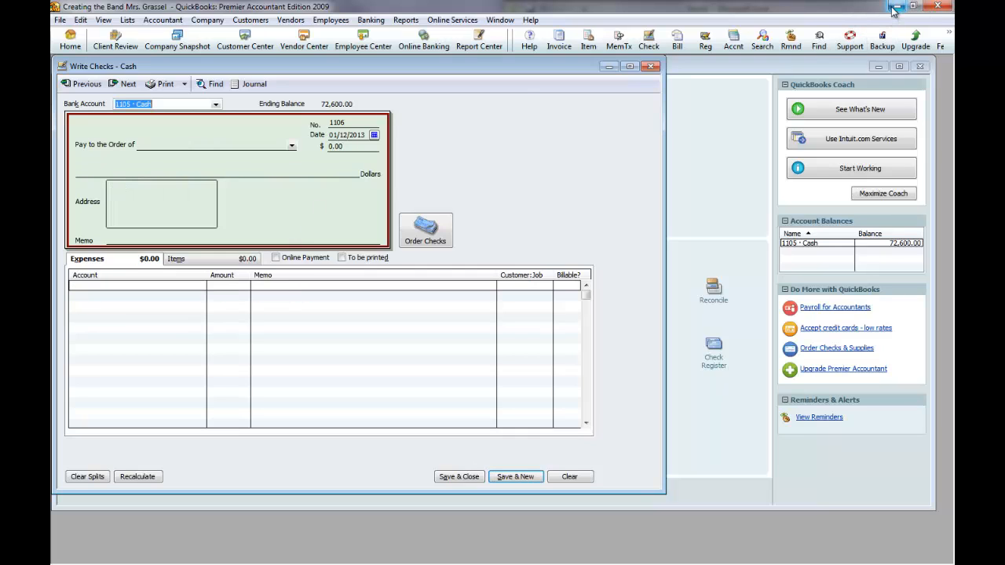
Switch to Excel, show the worksheet's formulas, and widen the window to examine the subtotal, tax and total formulas in columns B to D.
{"action": "key", "text": "alt+Tab"}
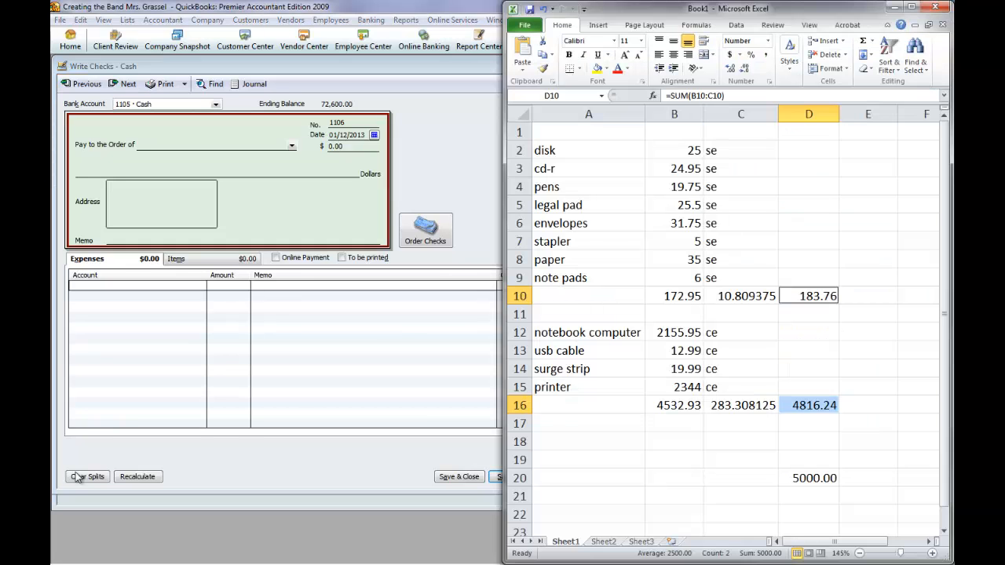
{"action": "left_click_drag", "start_coordinate": [599, 11], "coordinate": [208, 19]}
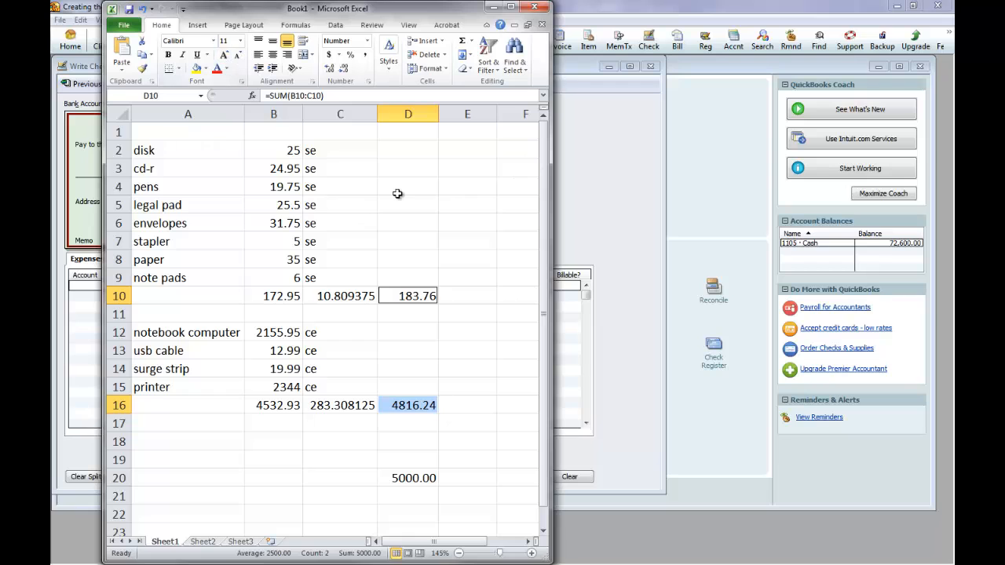
{"action": "left_click", "coordinate": [399, 193]}
{"action": "key", "text": "ctrl+grave"}
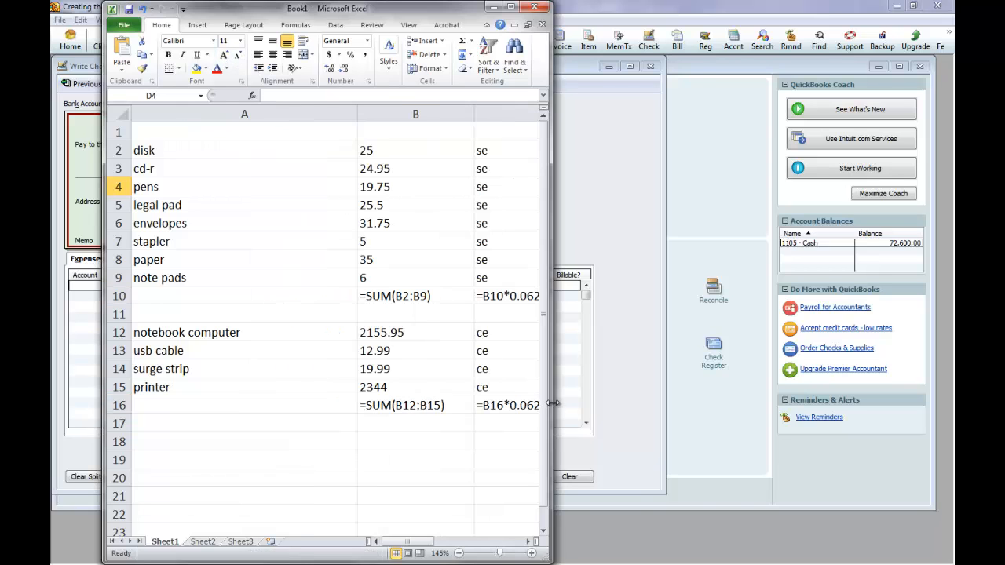
{"action": "left_click_drag", "start_coordinate": [553, 403], "coordinate": [802, 405]}
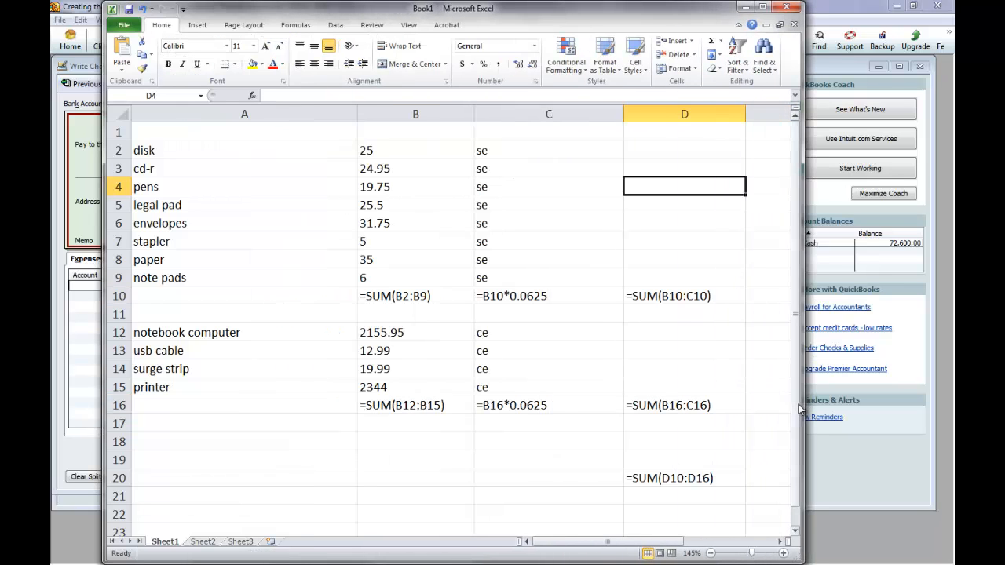
{"action": "left_click", "coordinate": [453, 469]}
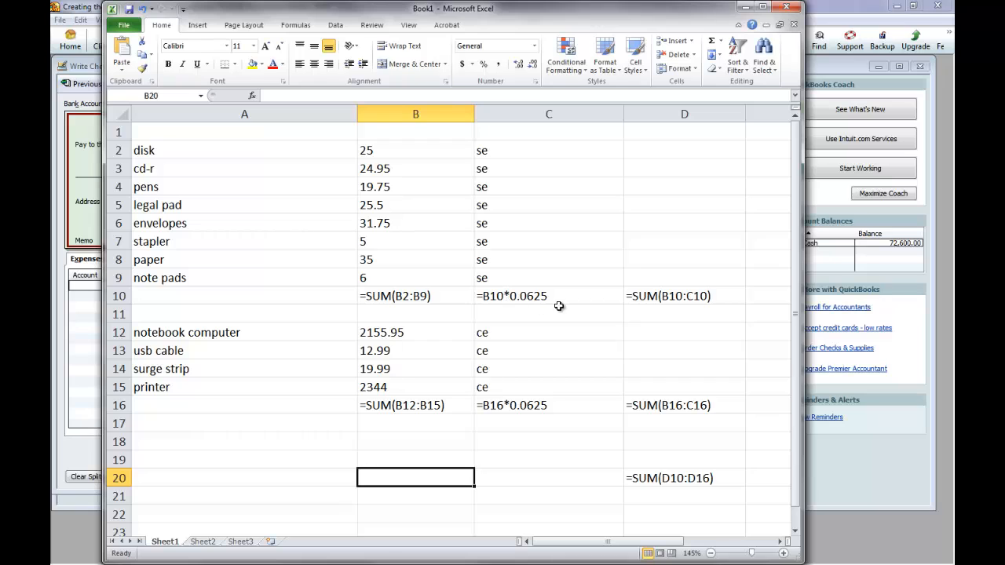
{"action": "left_click", "coordinate": [534, 441]}
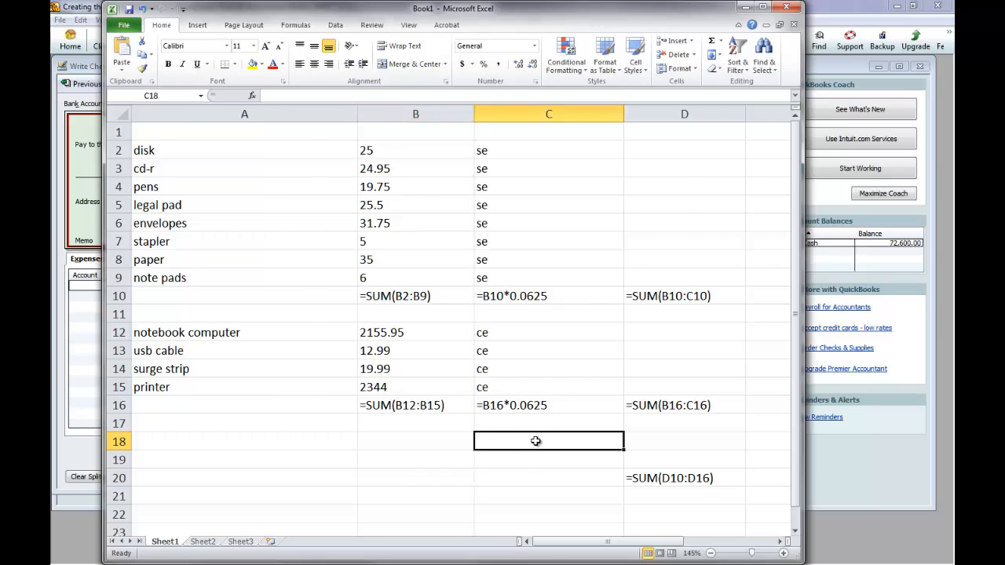
Return the worksheet to calculated values and review the se and ce category codes in column C.
{"action": "key", "text": "ctrl+grave"}
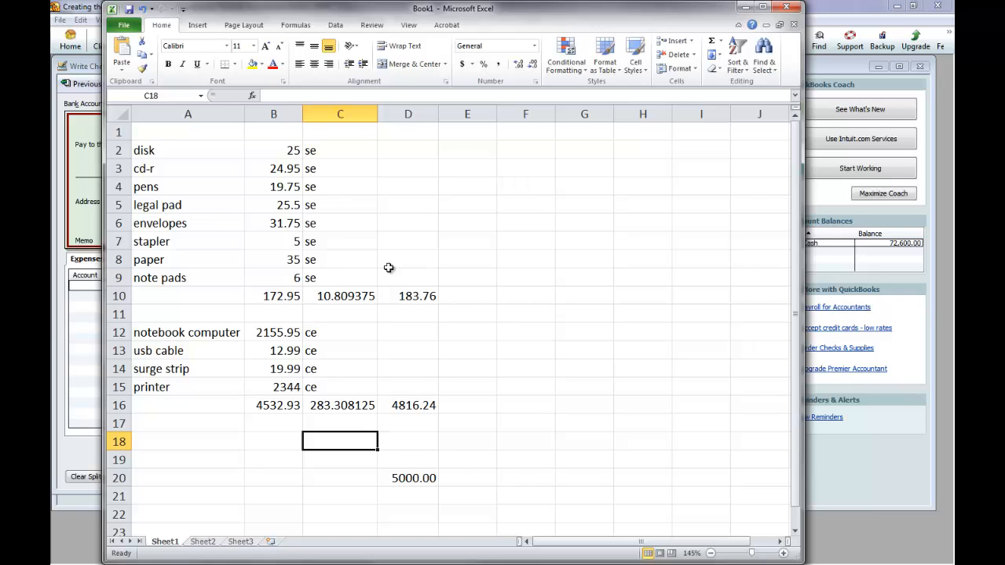
{"action": "left_click", "coordinate": [331, 260]}
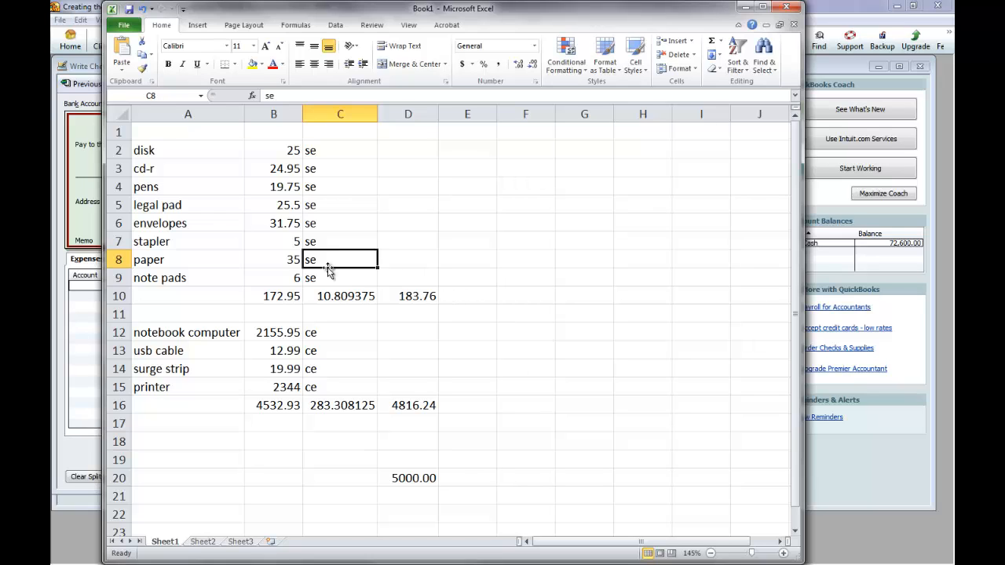
{"action": "left_click", "coordinate": [352, 331]}
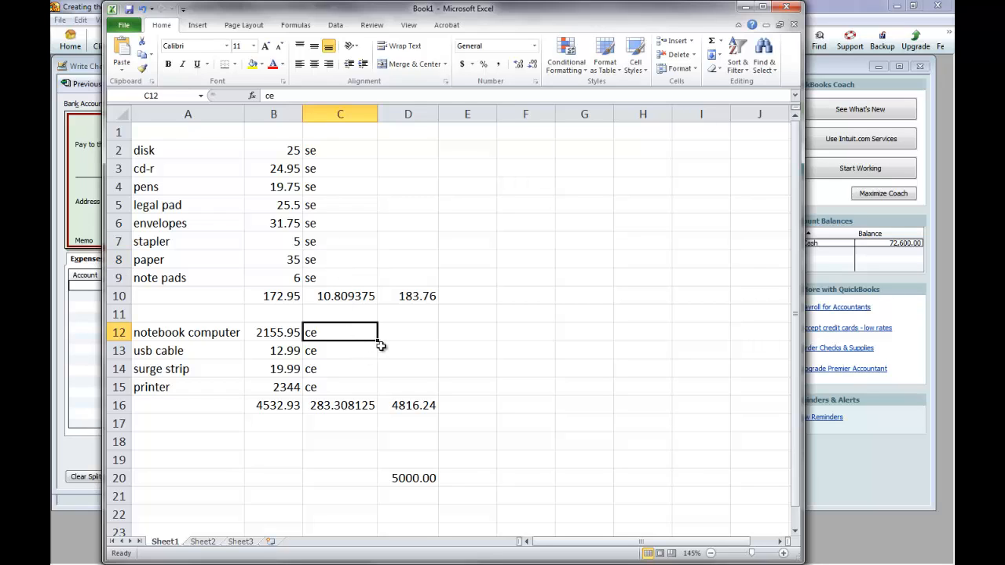